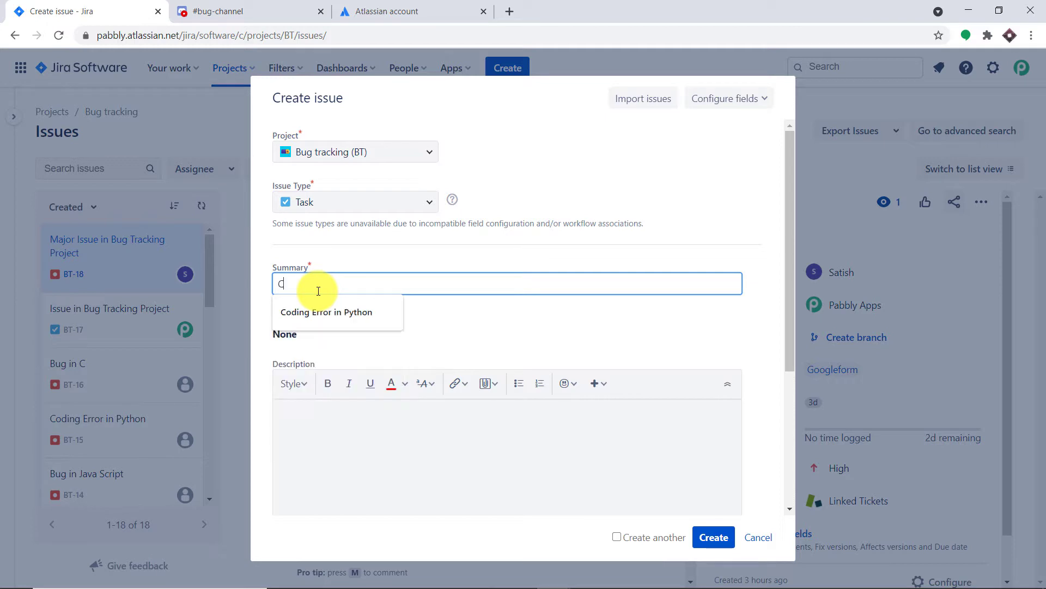
# Step: Enter "Java Program is Not Working" as the new issue's summary
pyautogui.press('BackSpace')
pyautogui.write('Jav')
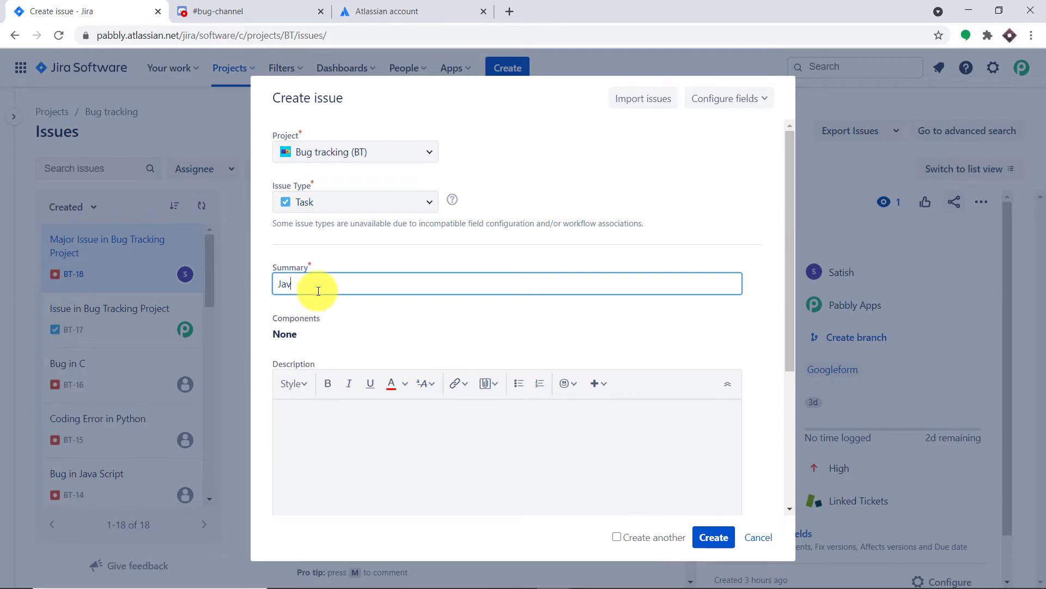
pyautogui.write('v Programming Not Working')
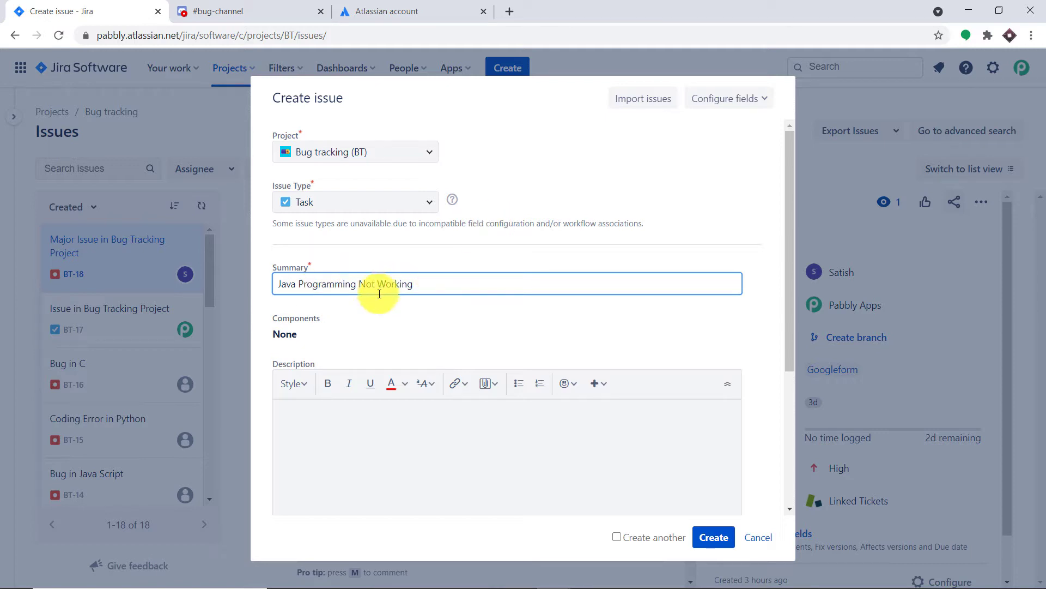
pyautogui.click(359, 284)
pyautogui.press('BackSpace')
pyautogui.press('BackSpace')
pyautogui.press('BackSpace')
pyautogui.press('BackSpace')
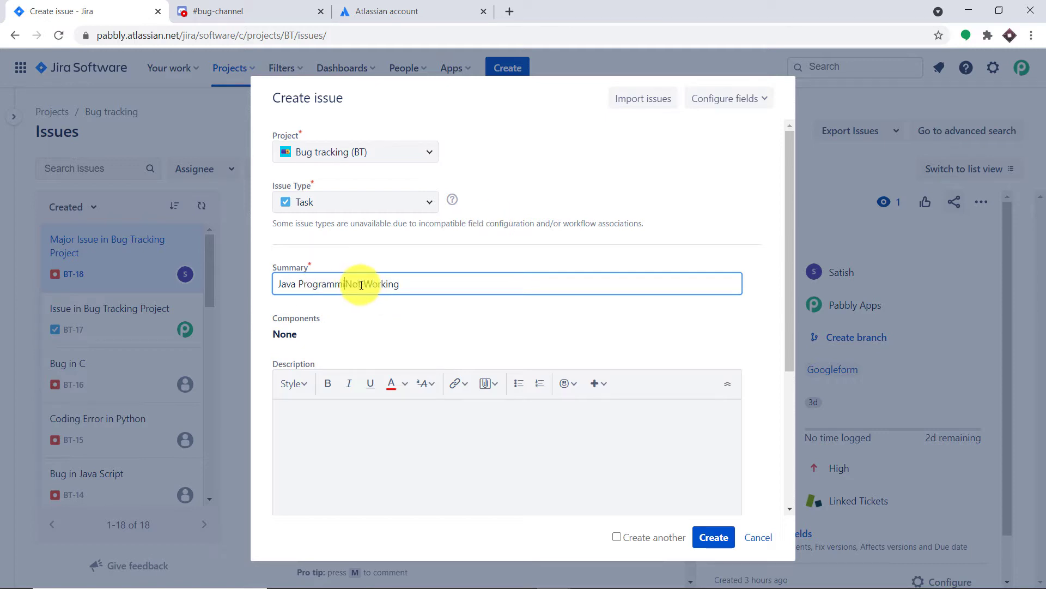
pyautogui.press('BackSpace')
pyautogui.write('is')
# Step: Fill in the issue description with "The for loop and while loop has failed"
pyautogui.scroll(-3, 332, 362)
pyautogui.click(326, 284)
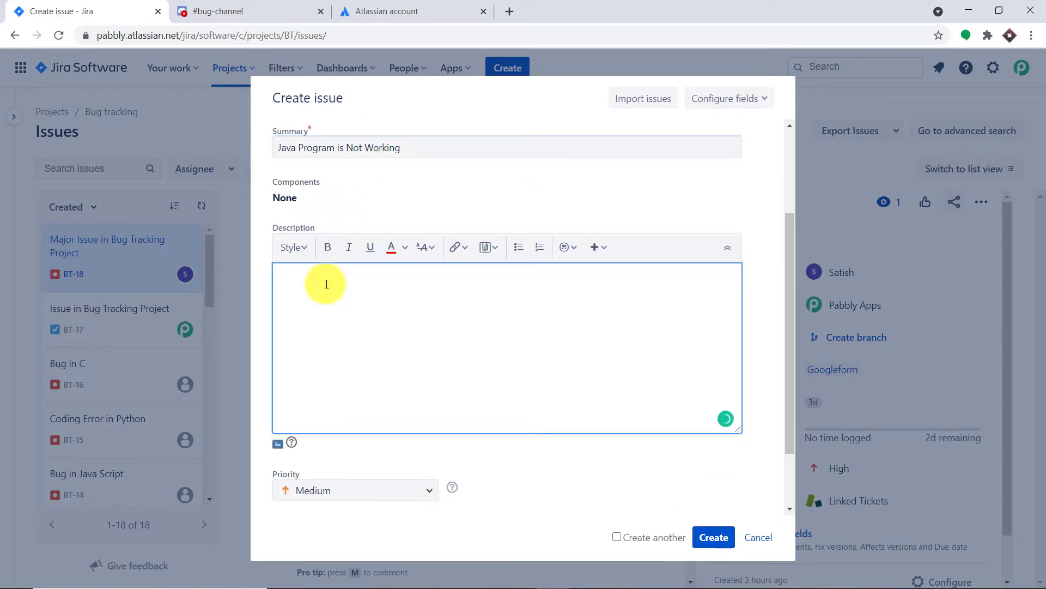
pyautogui.write('The')
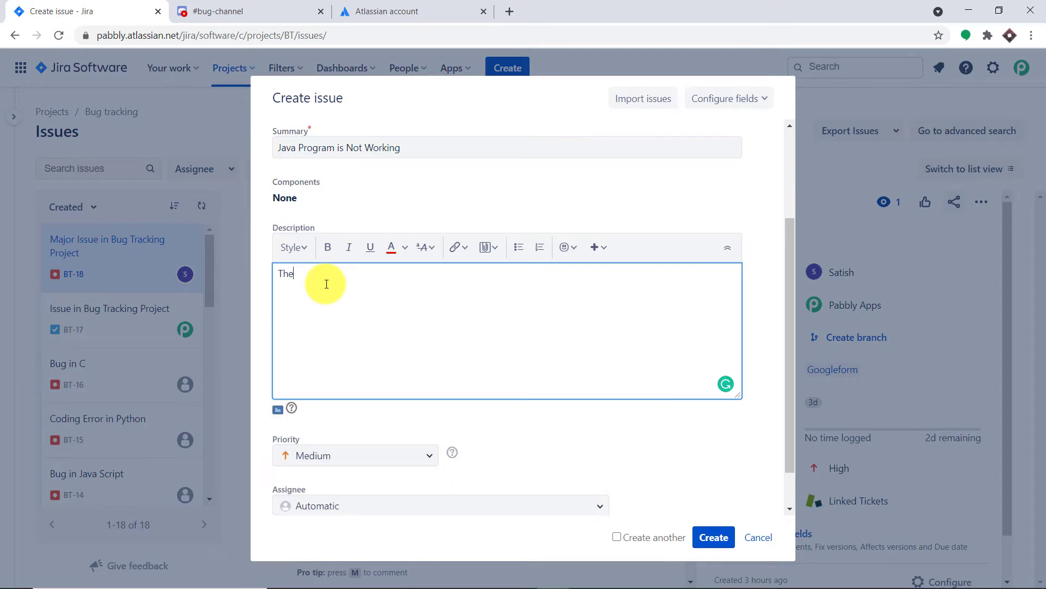
pyautogui.write(' for loop and while loo')
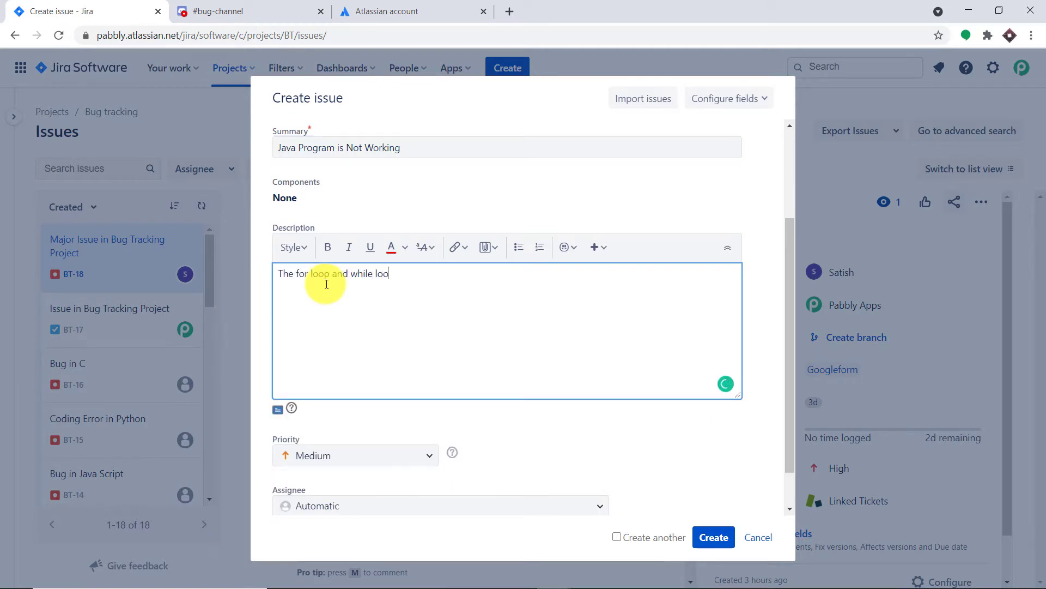
pyautogui.write('p has failed')
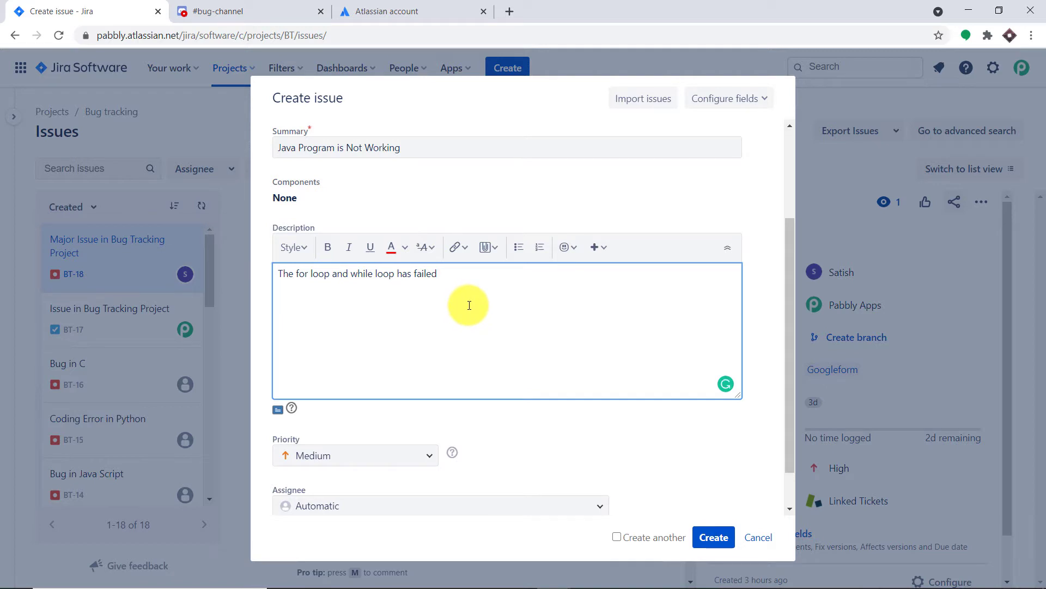
# Step: Create the issue in the Bug tracking project and switch to Discord's #bug-channel to check for its message
pyautogui.scroll(-1, 568, 395)
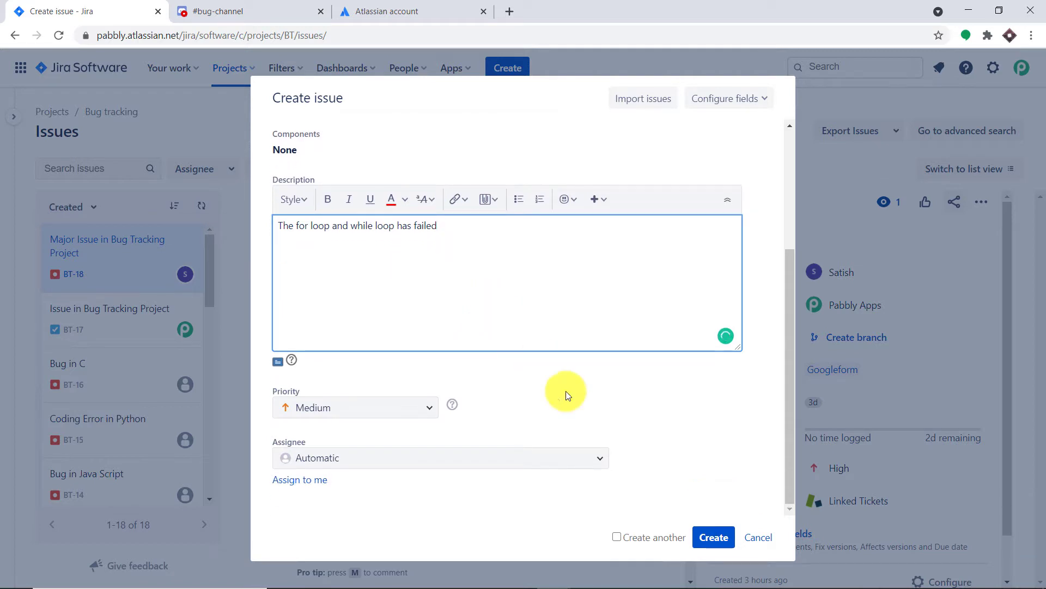
pyautogui.click(719, 541)
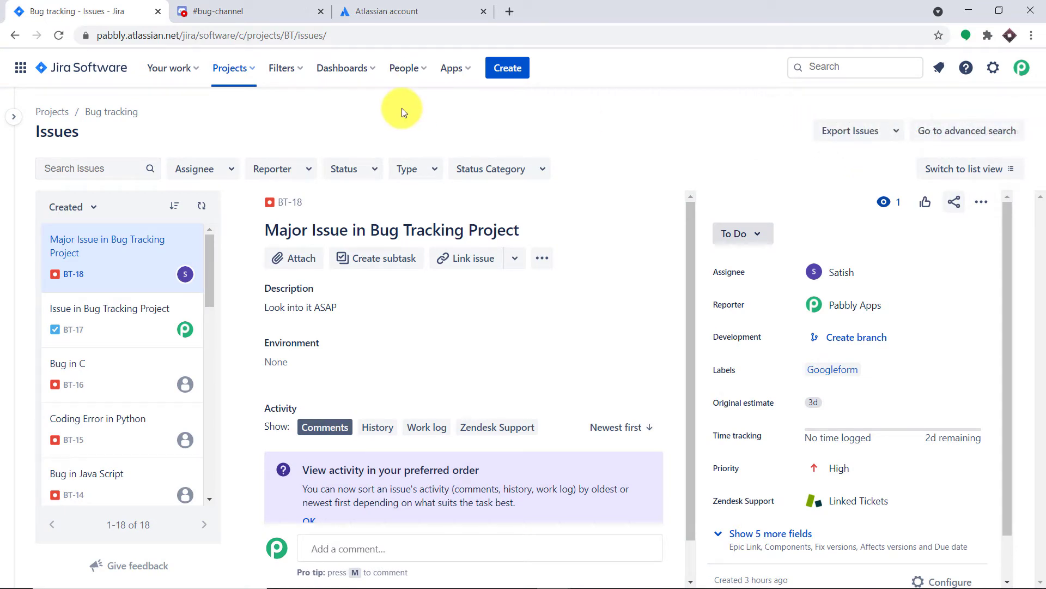
pyautogui.click(267, 4)
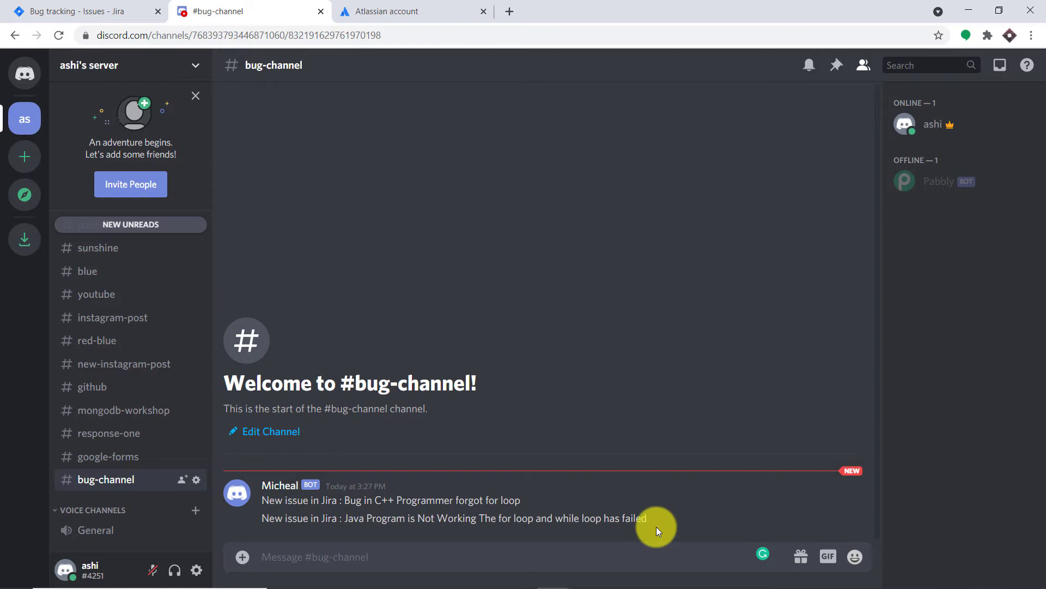
# Step: Open pabbly.com in a new browser tab, sign in and access the Connect application
pyautogui.click(510, 12)
pyautogui.write('pa')
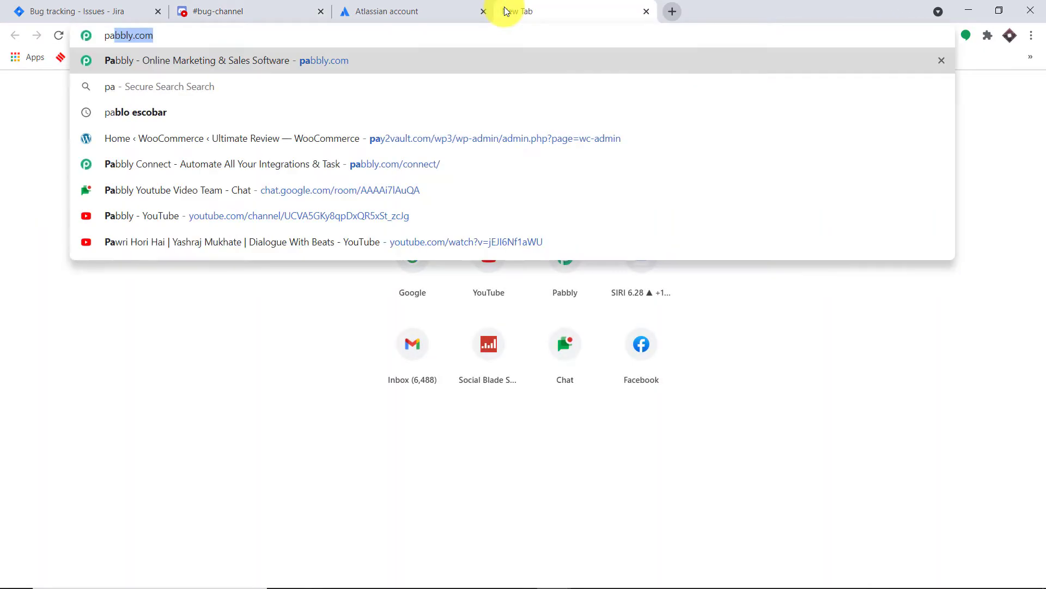
pyautogui.press('Return')
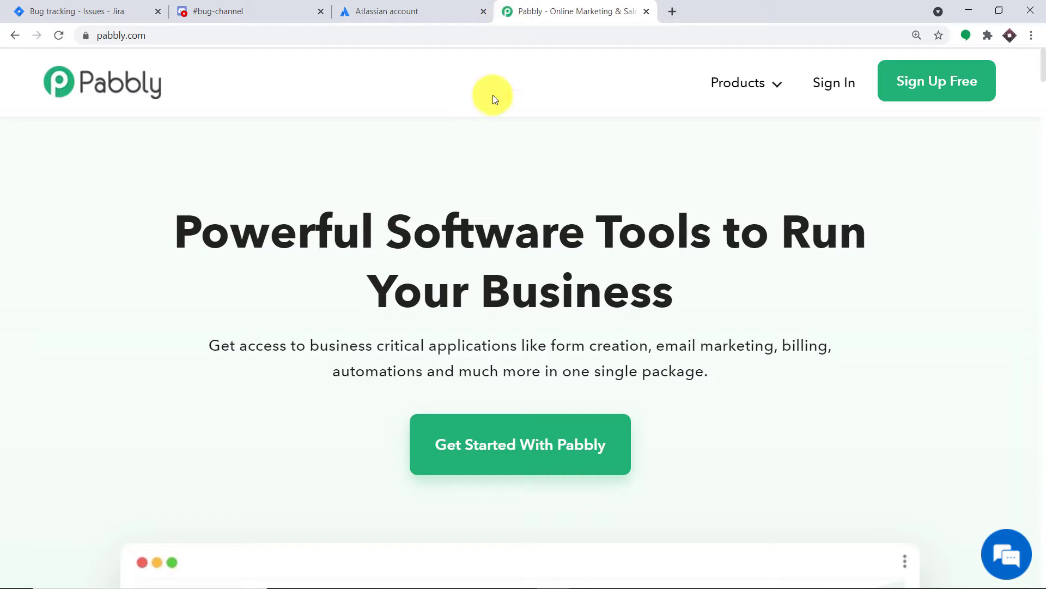
pyautogui.click(847, 82)
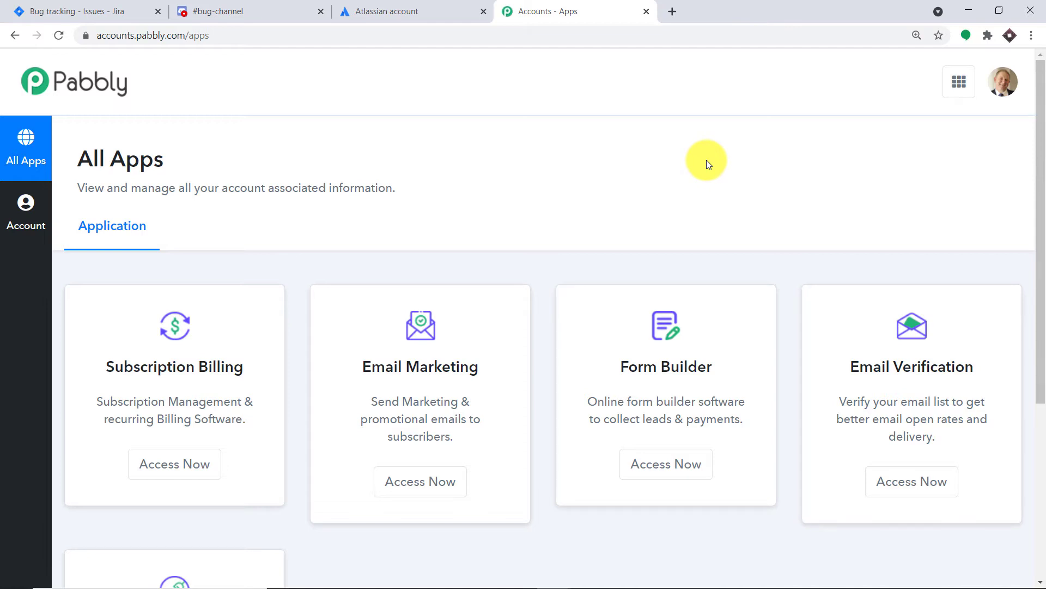
pyautogui.scroll(-5, 714, 165)
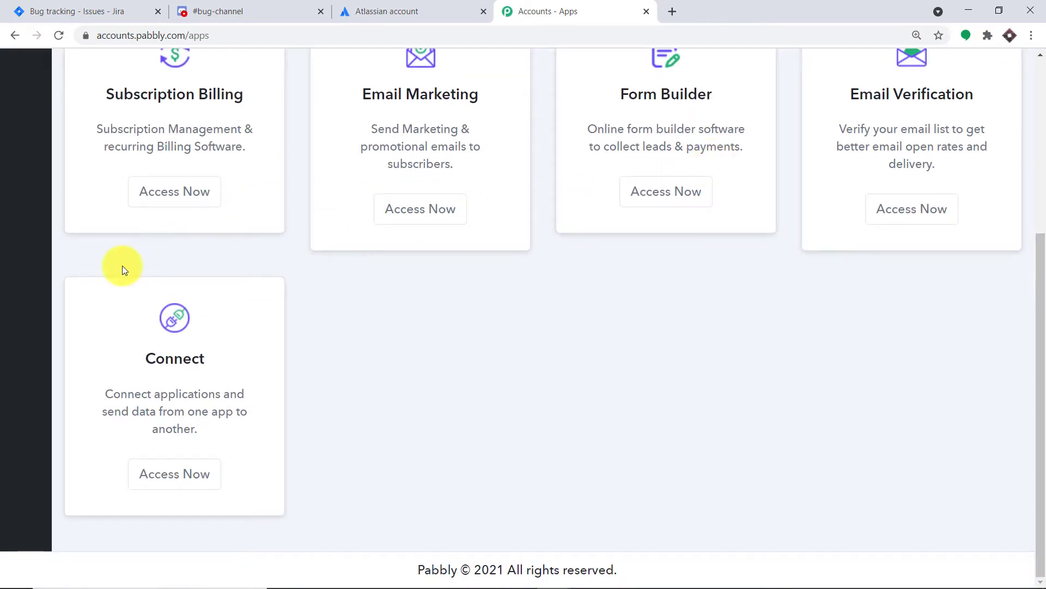
pyautogui.click(192, 474)
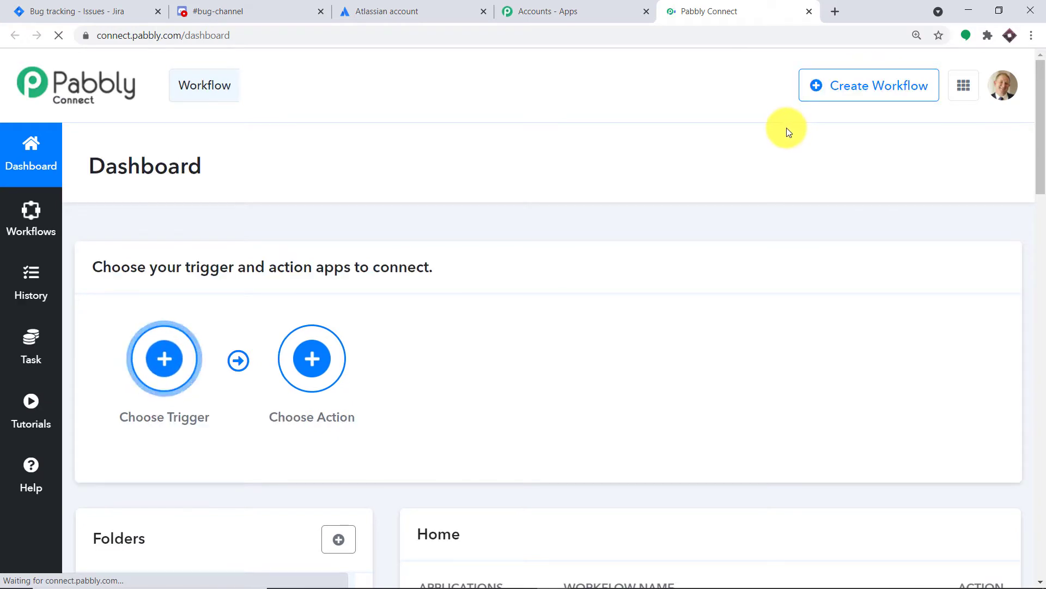
# Step: Turn off the existing Jira Integration workflow in the Home folder
pyautogui.scroll(-7, 787, 127)
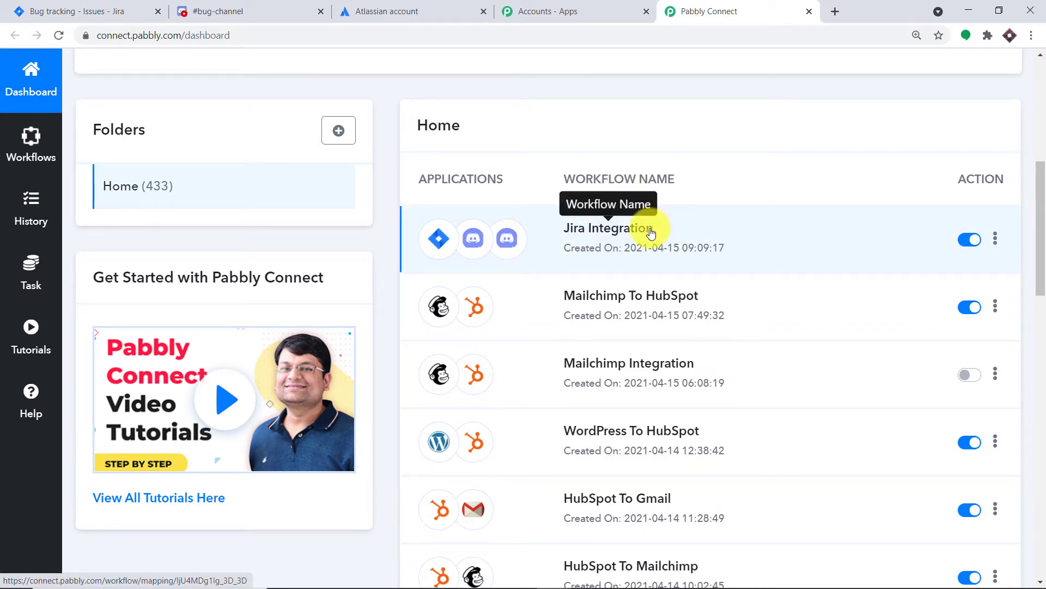
pyautogui.scroll(8, 654, 223)
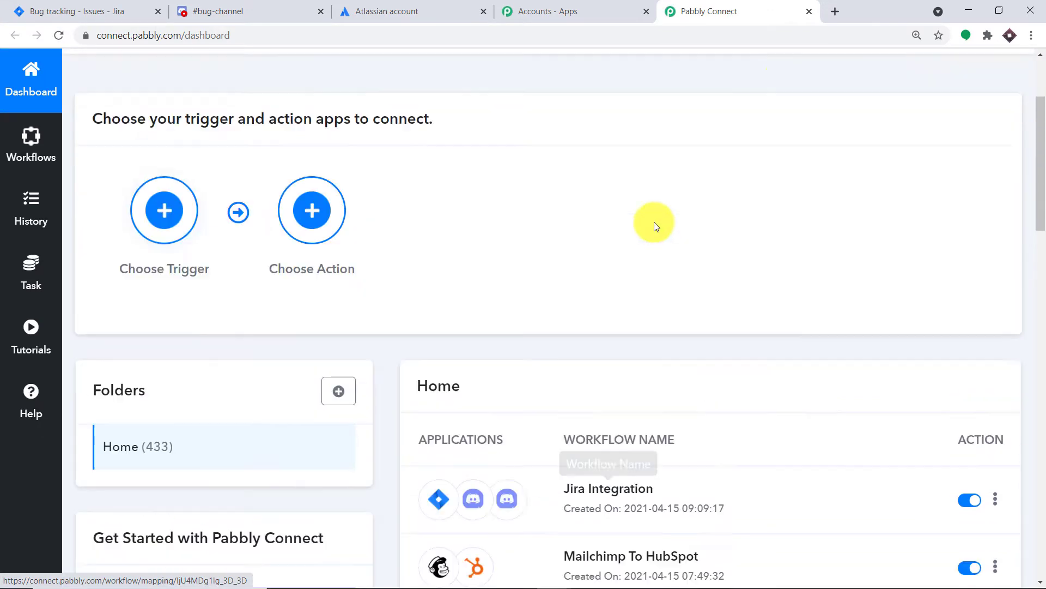
pyautogui.scroll(-8, 825, 117)
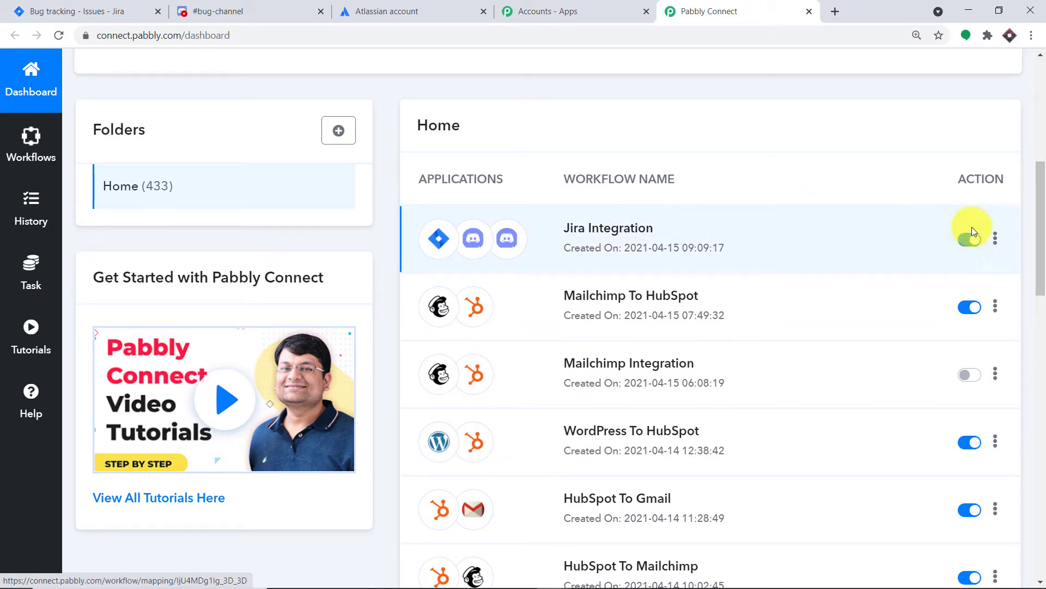
pyautogui.click(968, 240)
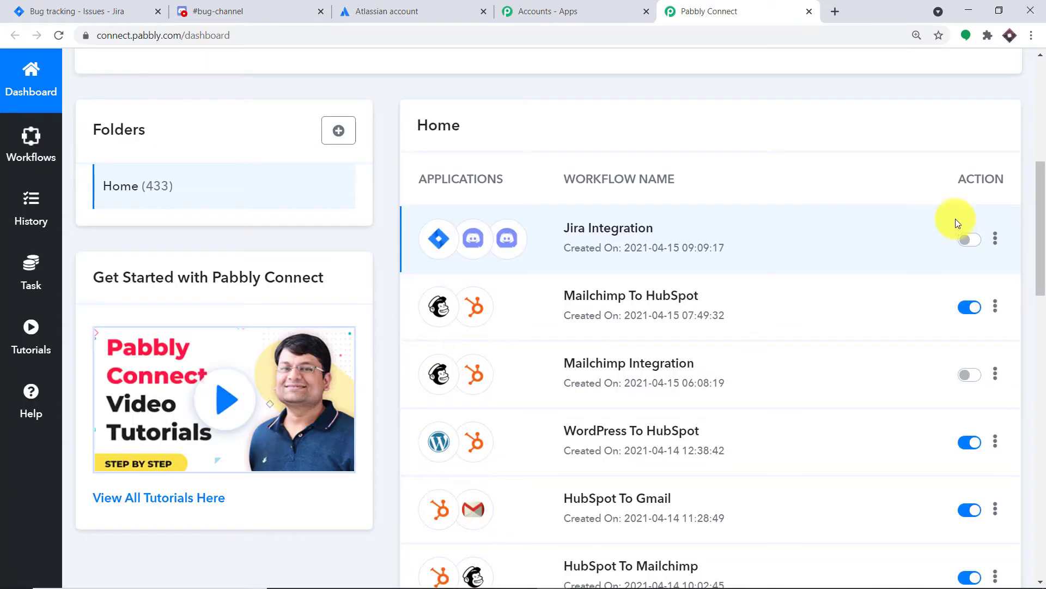
# Step: Create a new workflow named "Jira To Discord"
pyautogui.scroll(8, 770, 239)
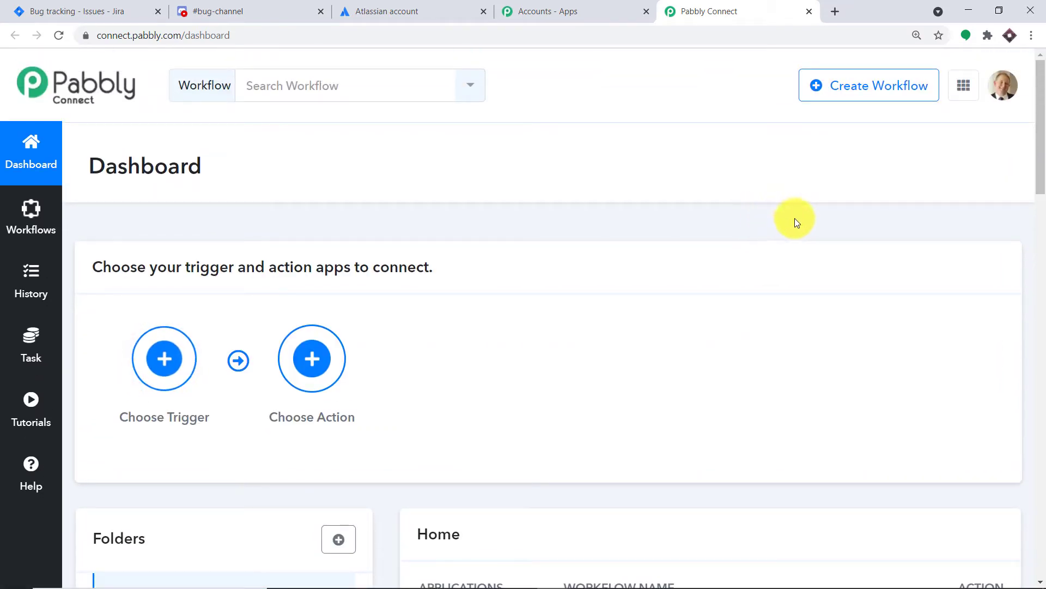
pyautogui.click(882, 90)
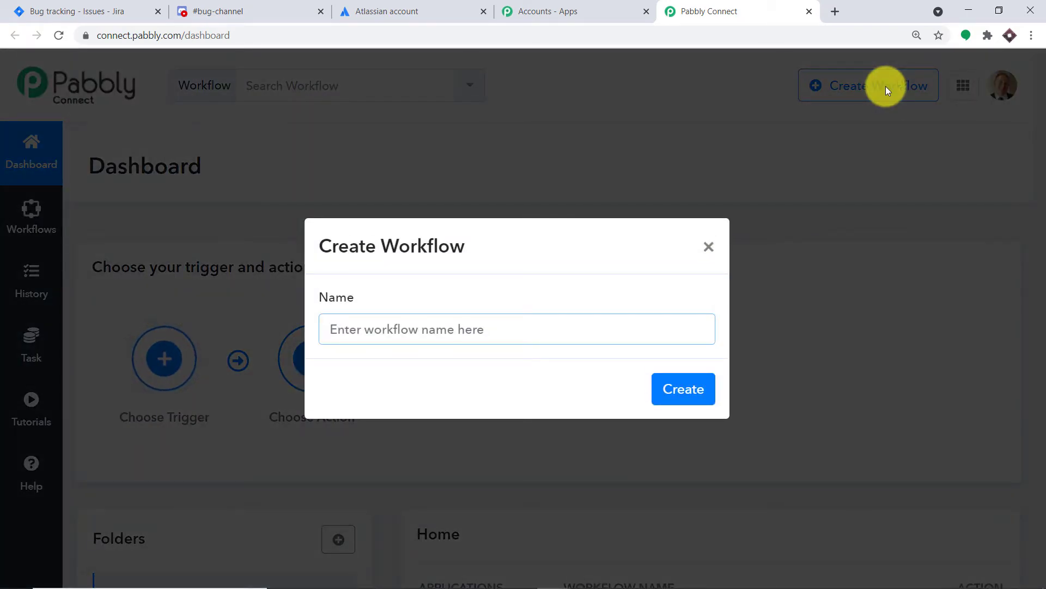
pyautogui.write('Jira ')
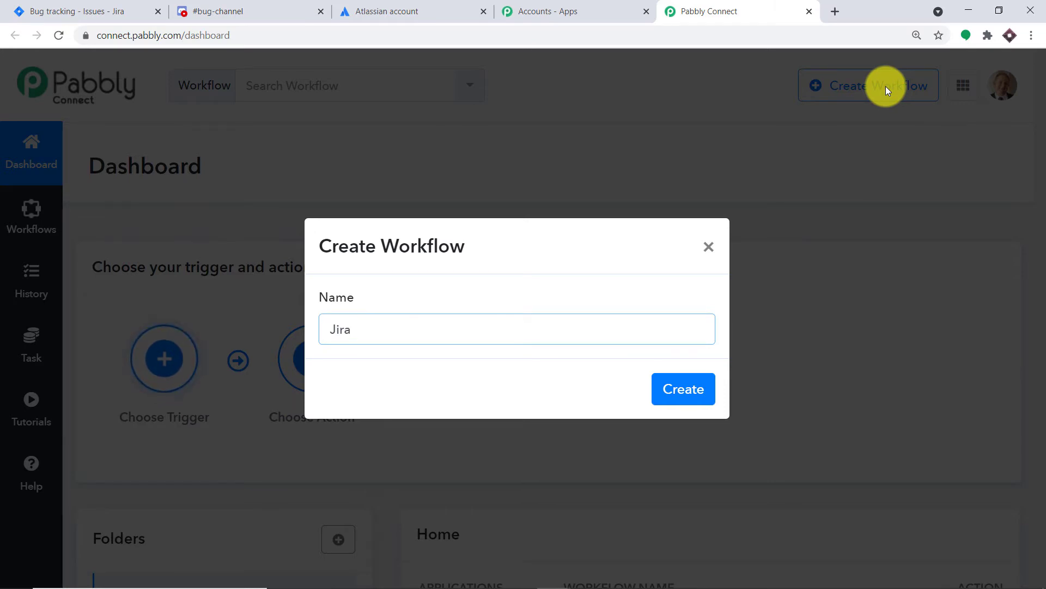
pyautogui.write('To Discord')
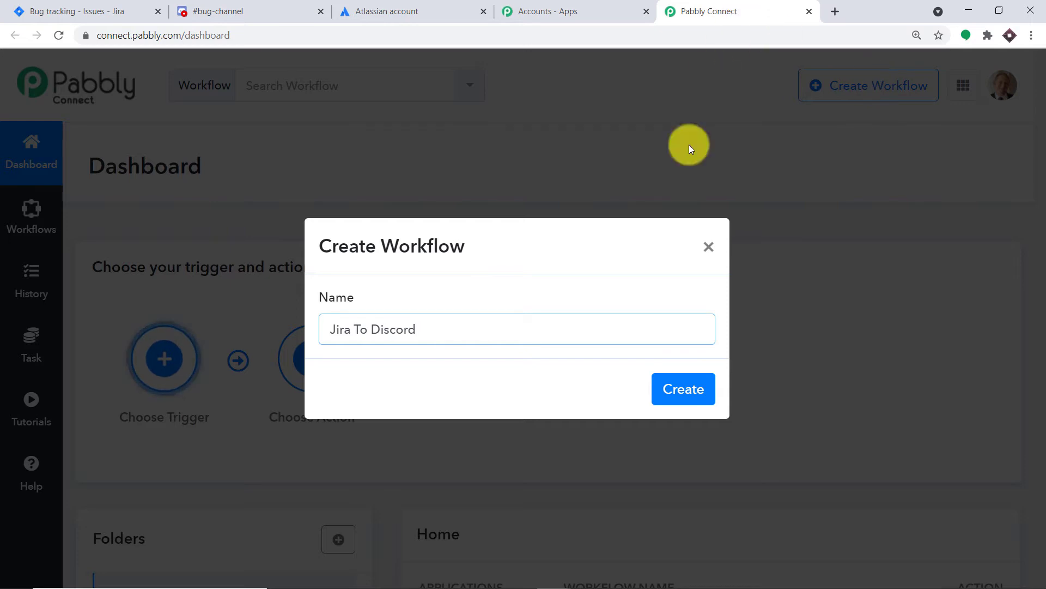
pyautogui.click(689, 394)
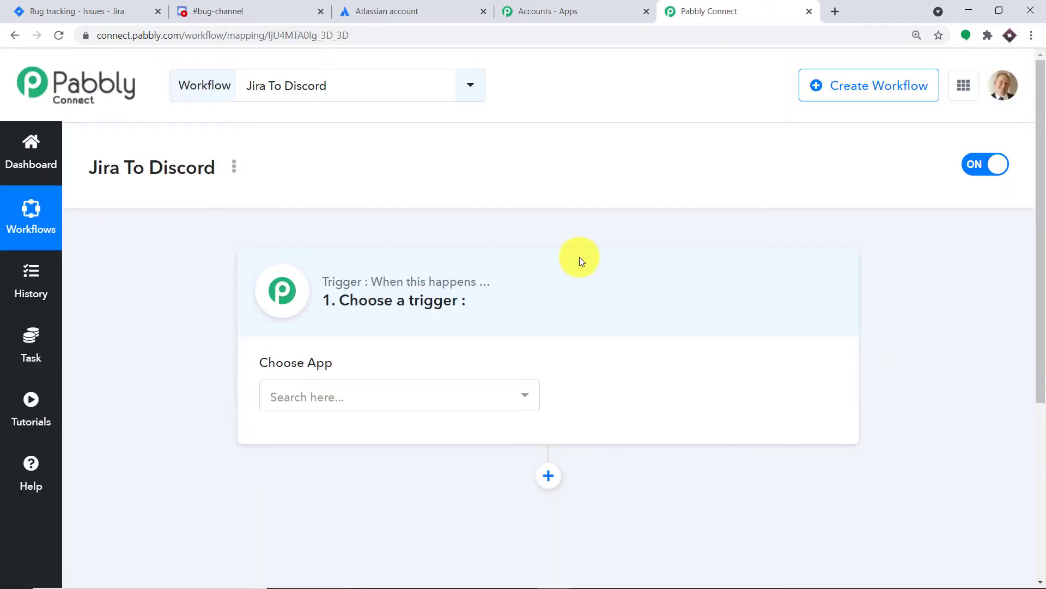
# Step: Set the workflow's trigger app to Jira Software (Triggers) and its trigger event to New Issue
pyautogui.scroll(-2, 520, 222)
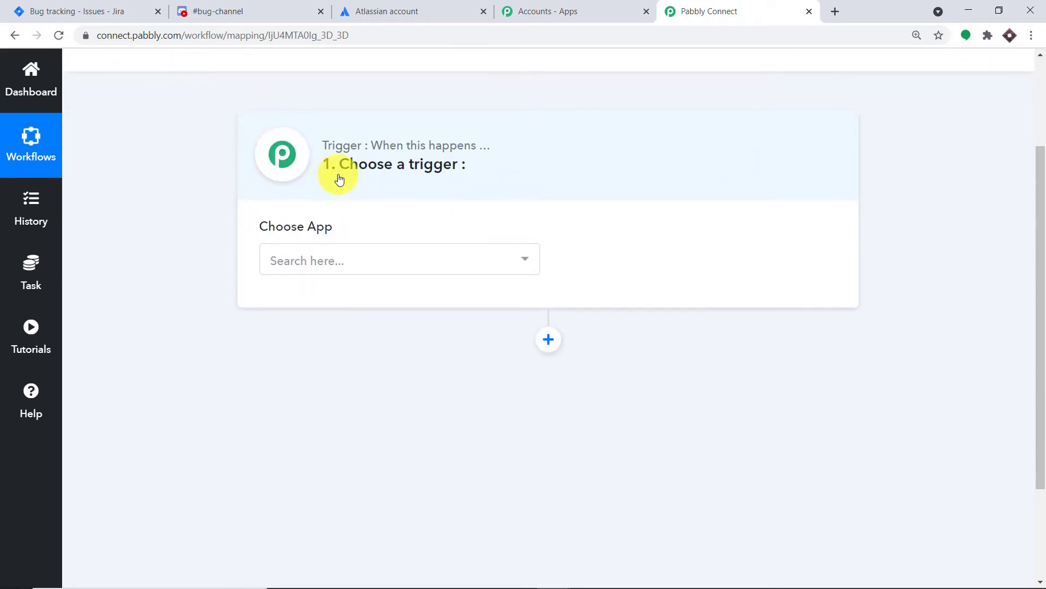
pyautogui.scroll(1, 544, 187)
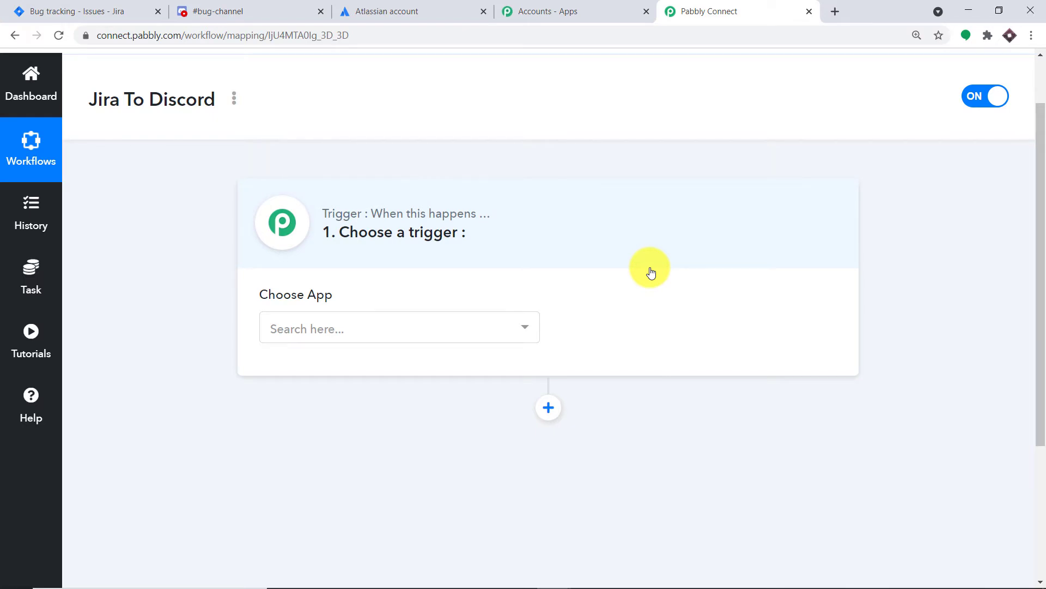
pyautogui.click(392, 335)
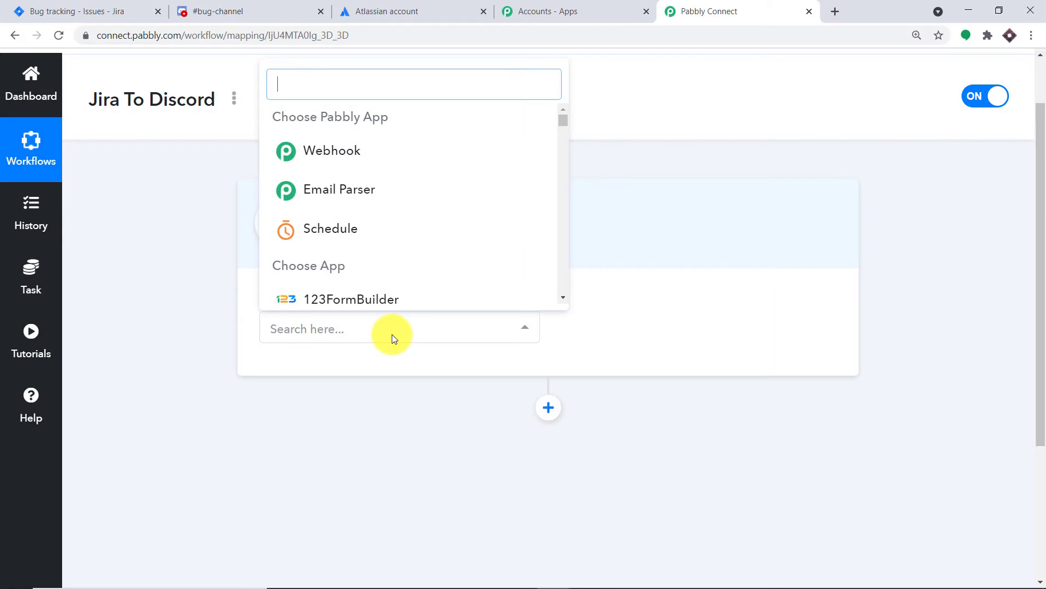
pyautogui.write('jira')
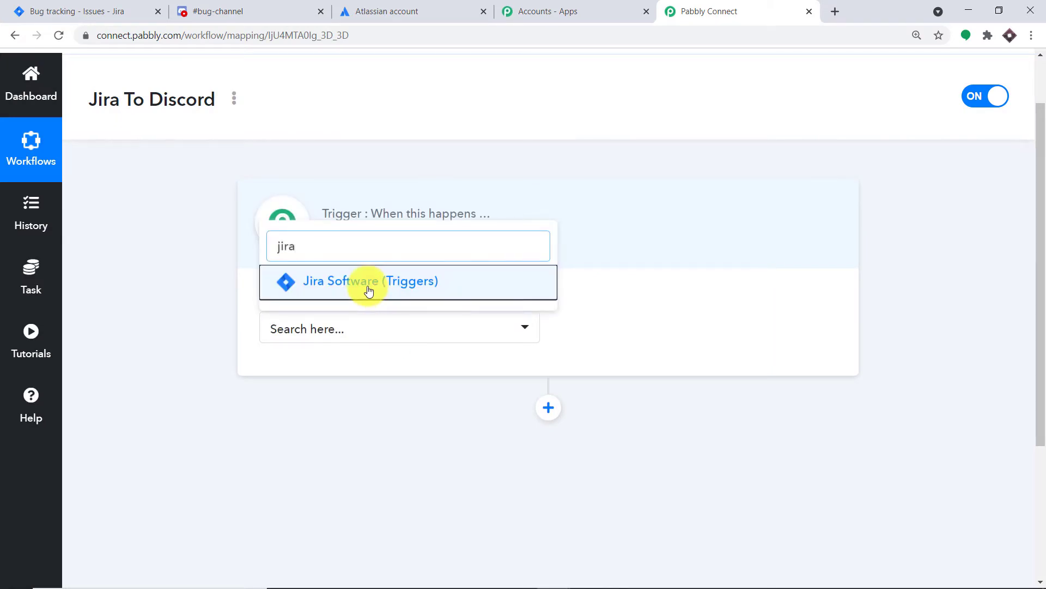
pyautogui.click(368, 287)
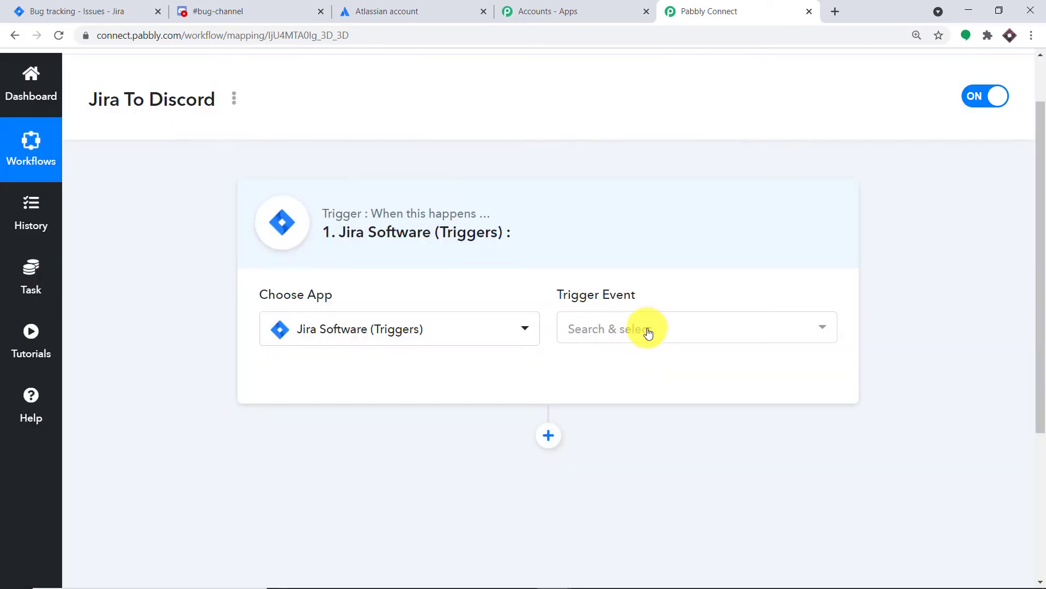
pyautogui.click(648, 330)
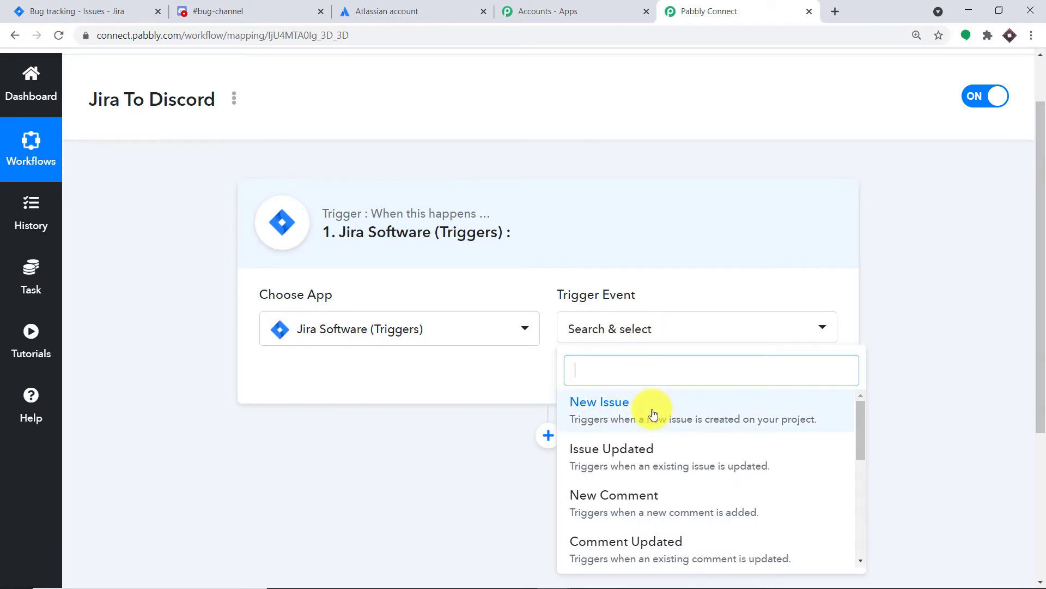
pyautogui.click(637, 405)
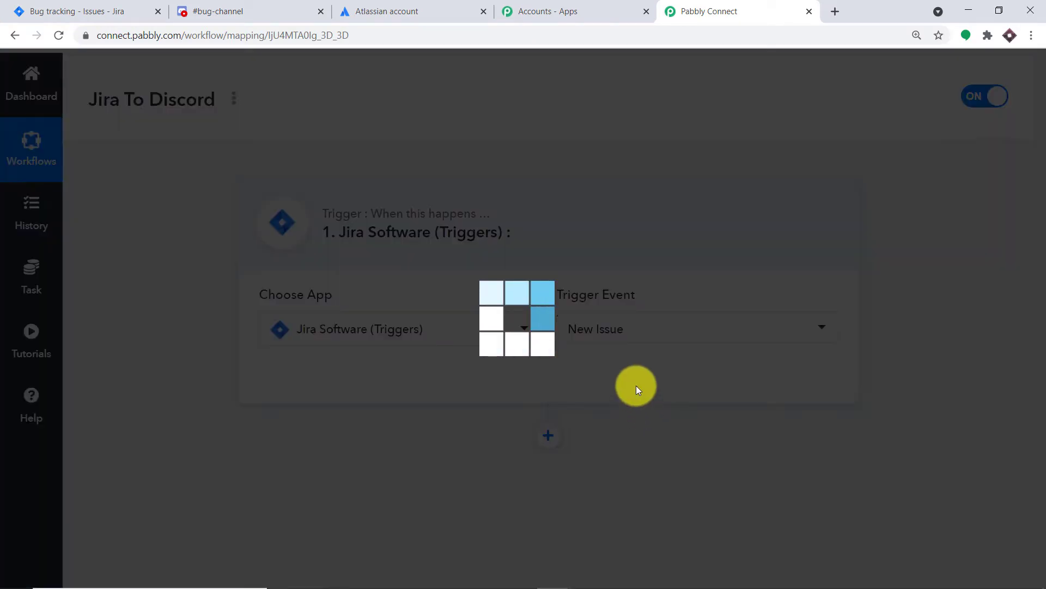
# Step: Review the trigger events offered for Jira Software (Triggers), keeping New Issue selected
pyautogui.scroll(-1, 632, 346)
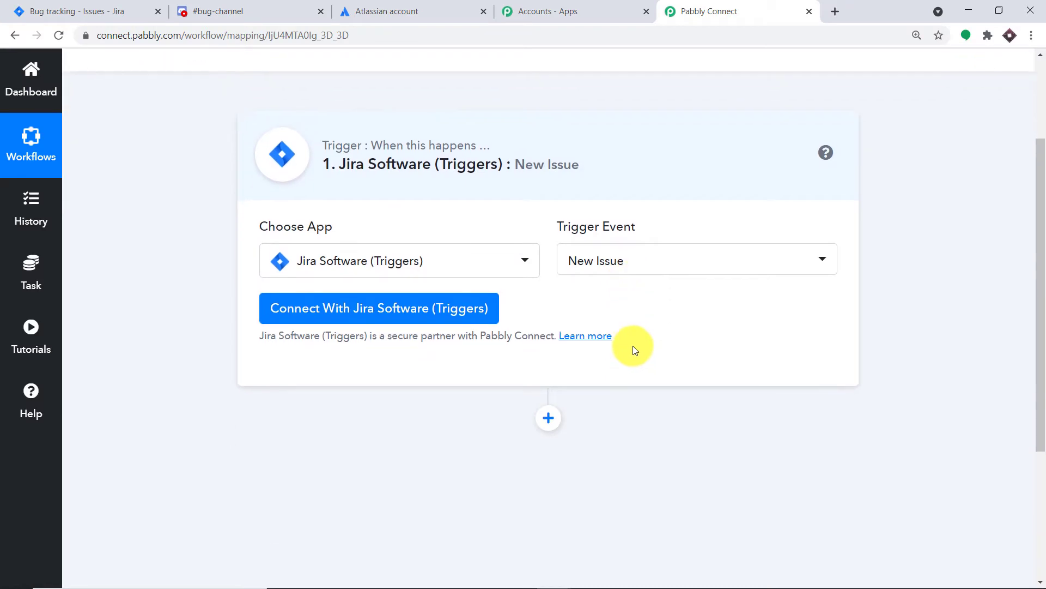
pyautogui.scroll(-1, 632, 348)
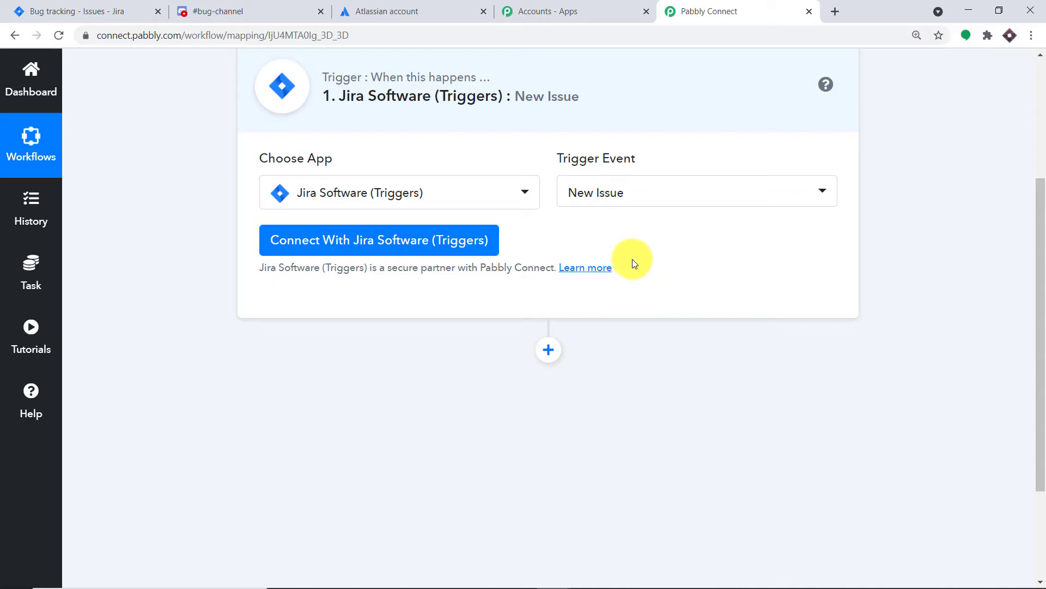
pyautogui.click(631, 202)
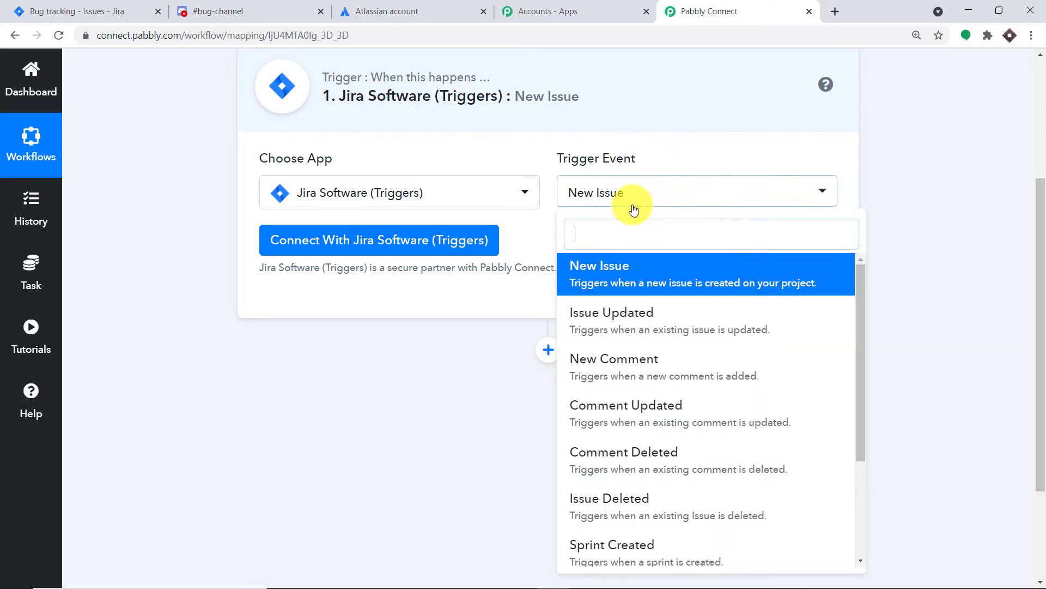
pyautogui.scroll(-5, 654, 321)
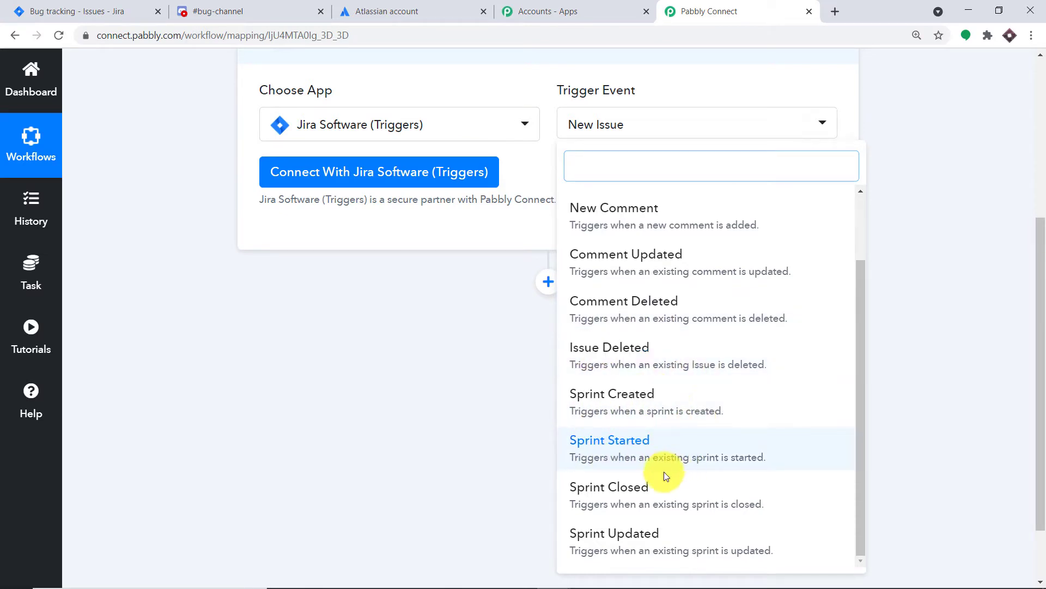
pyautogui.scroll(-2, 681, 267)
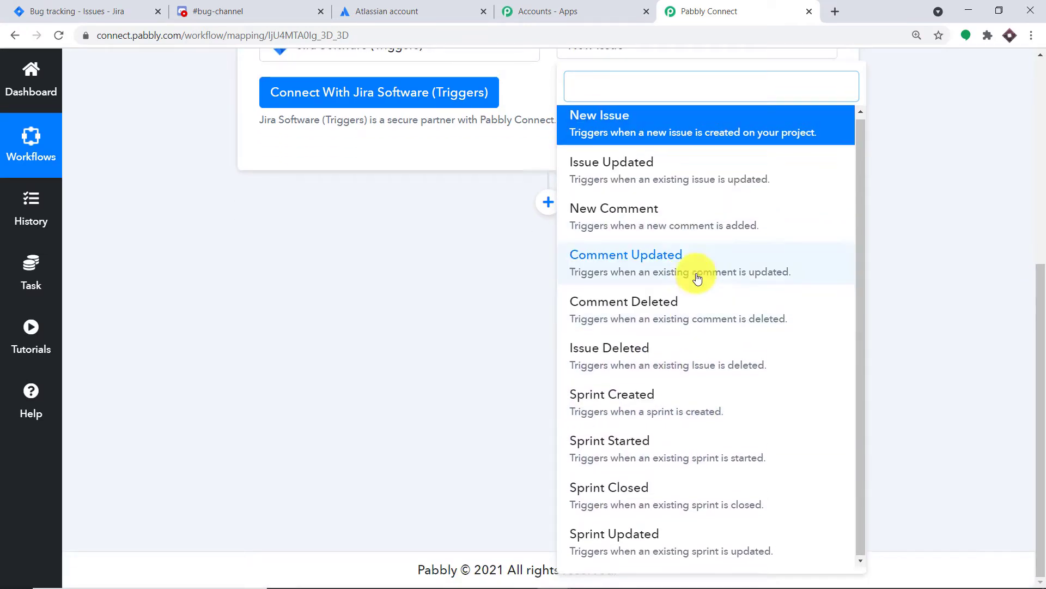
pyautogui.scroll(1, 697, 278)
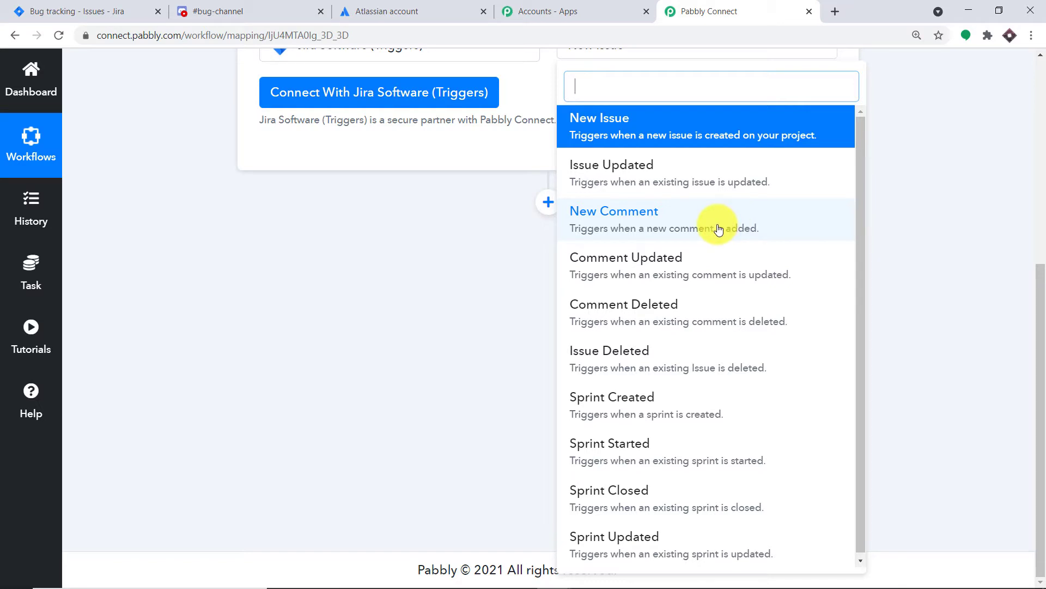
pyautogui.click(518, 145)
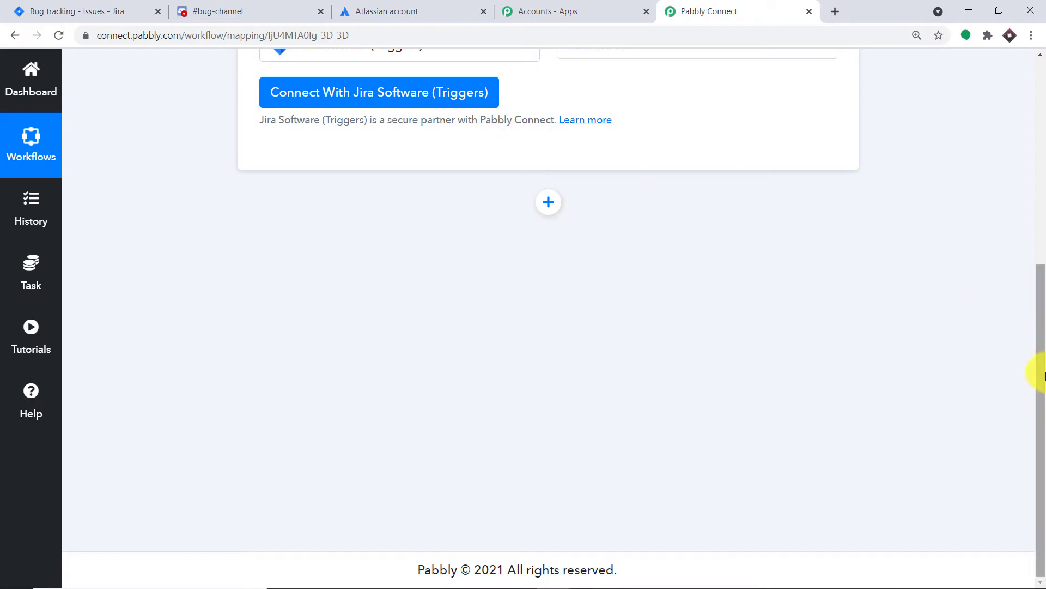
pyautogui.moveTo(1043, 375); pyautogui.dragTo(1030, 240)
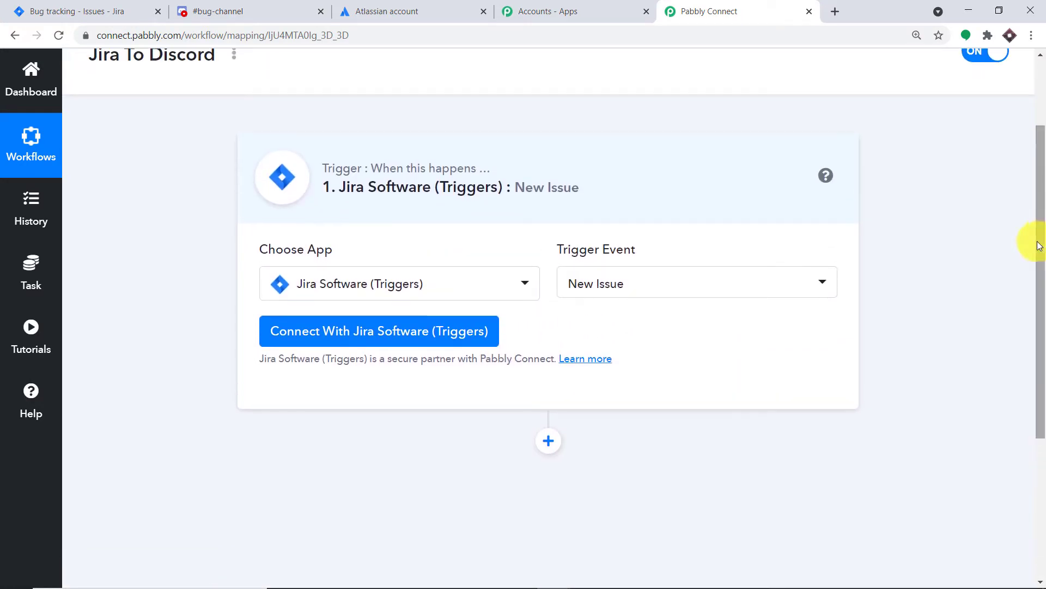
pyautogui.click(309, 338)
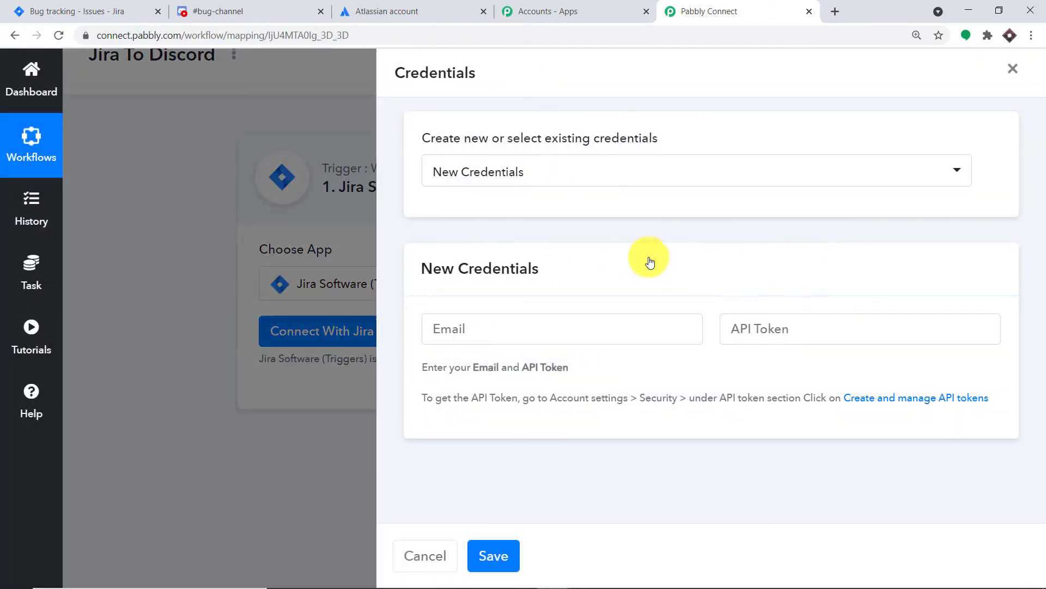
pyautogui.click(455, 336)
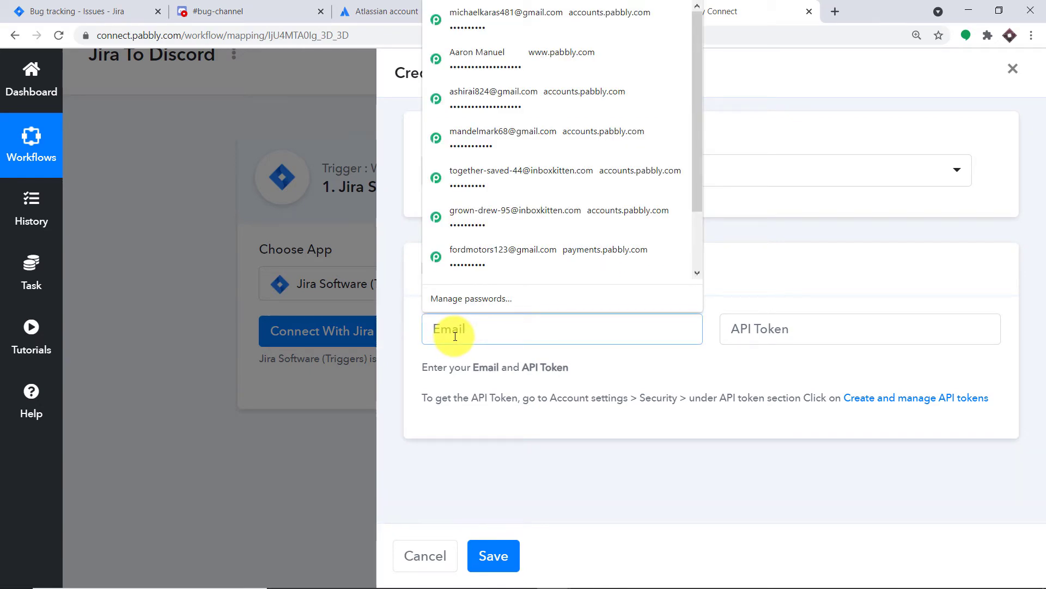
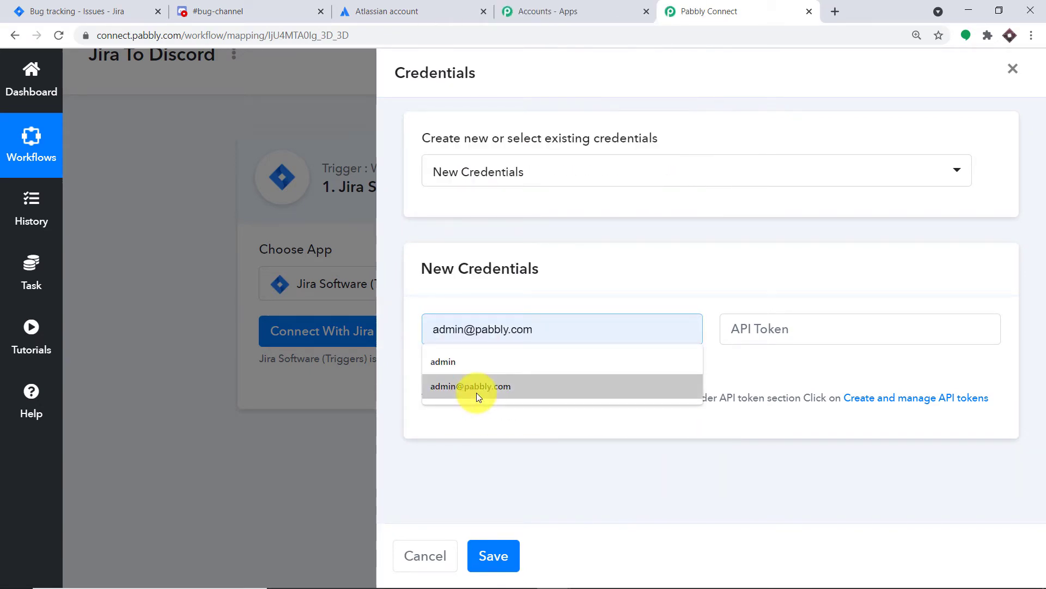
pyautogui.click(476, 393)
pyautogui.tripleClick(575, 324)
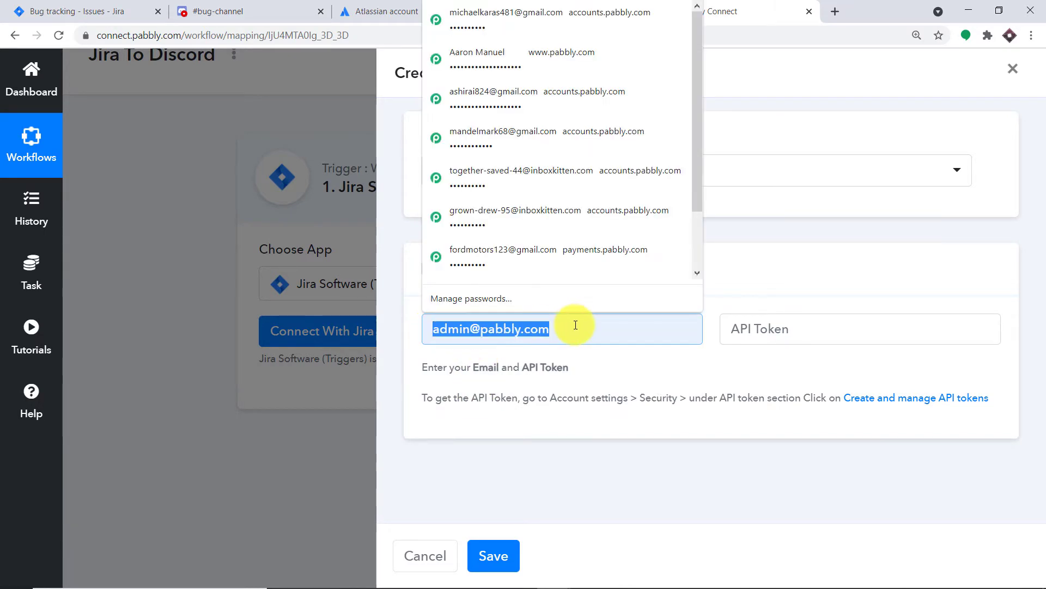
pyautogui.click(732, 267)
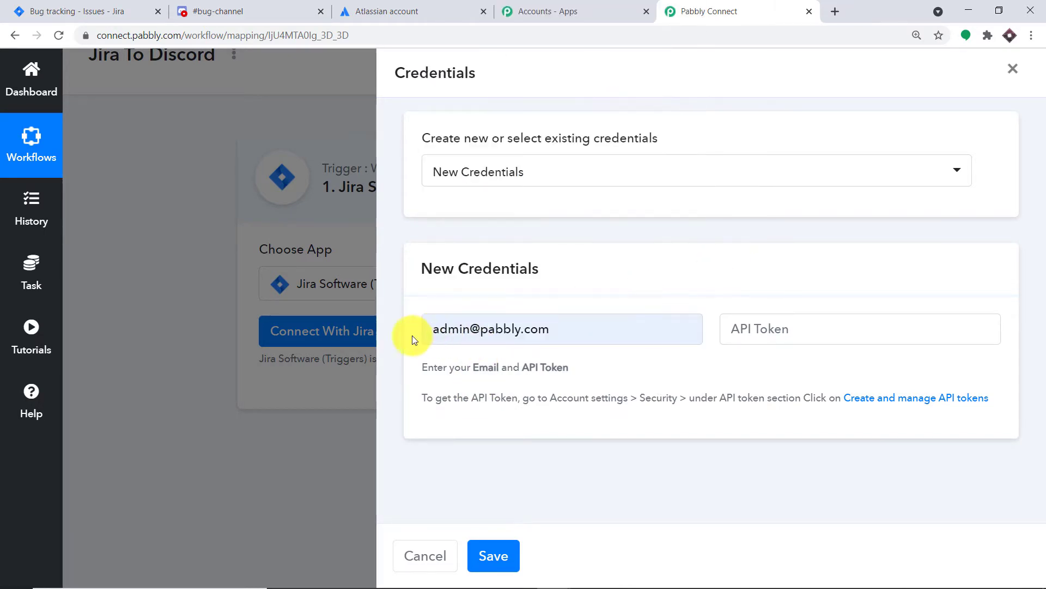
pyautogui.click(774, 331)
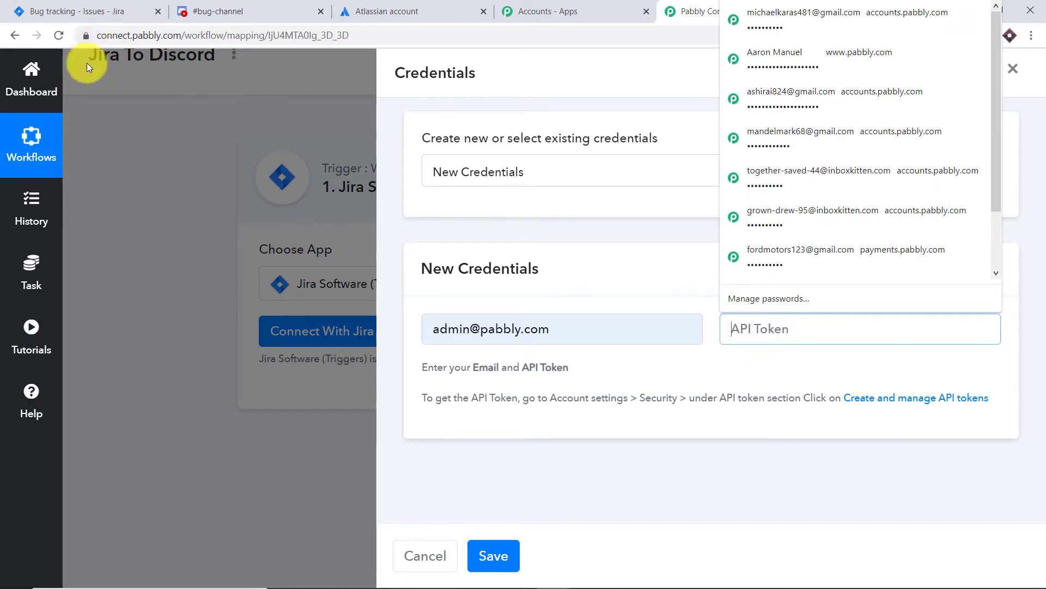
pyautogui.click(135, 106)
pyautogui.click(121, 4)
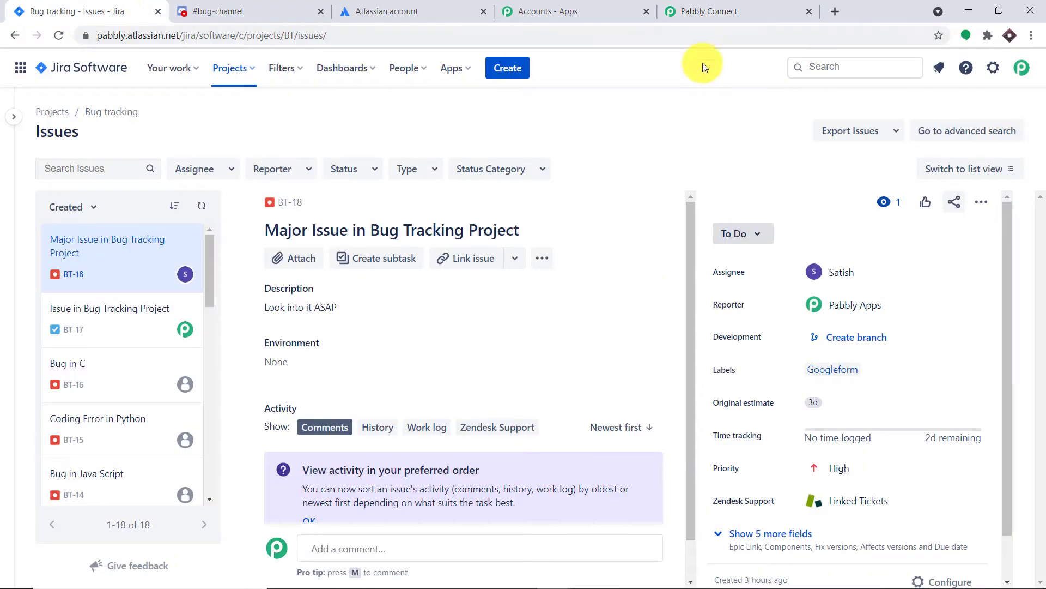
pyautogui.click(747, 7)
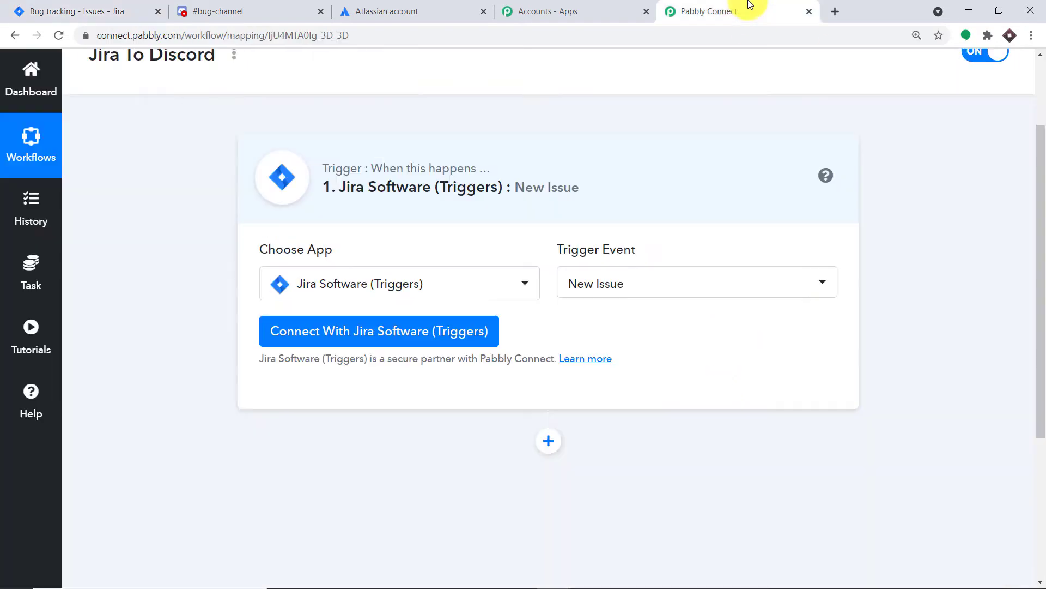
# Step: Start new Jira Software (Triggers) credentials for the trigger and fill in the account's e-mail
pyautogui.click(307, 332)
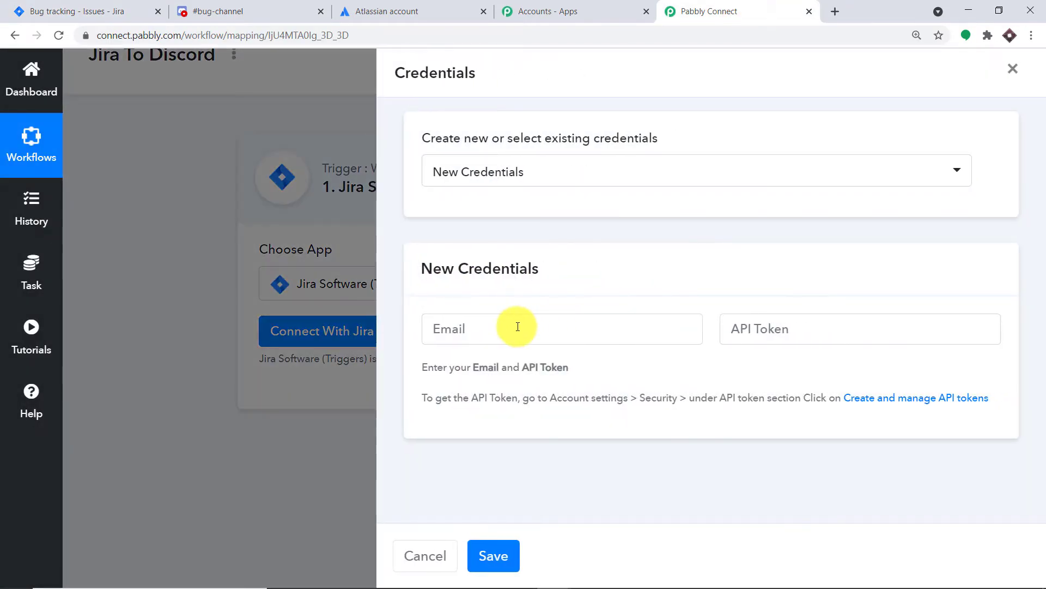
pyautogui.click(517, 327)
pyautogui.write('ad')
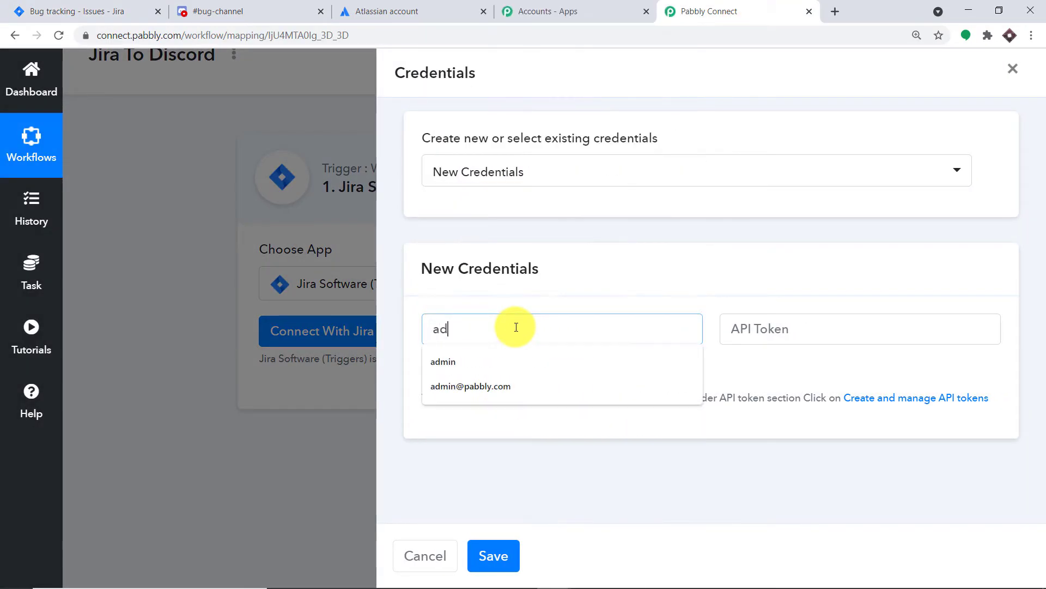
pyautogui.click(485, 376)
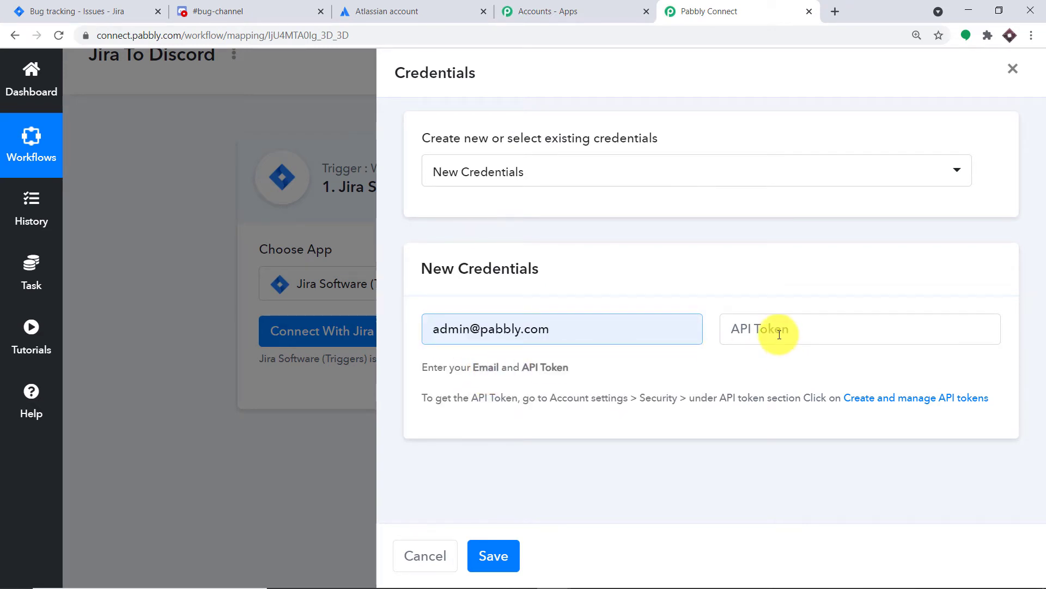
# Step: Switch to Jira and open the API token management page in the Atlassian account's security settings
pyautogui.hotkey('ctrl', '1')
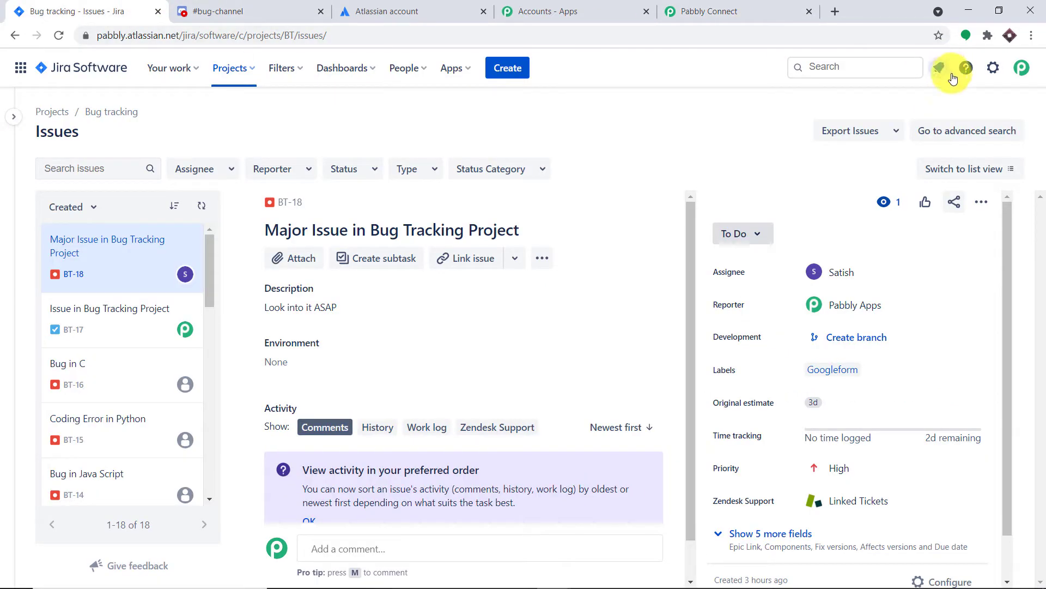
pyautogui.click(1022, 69)
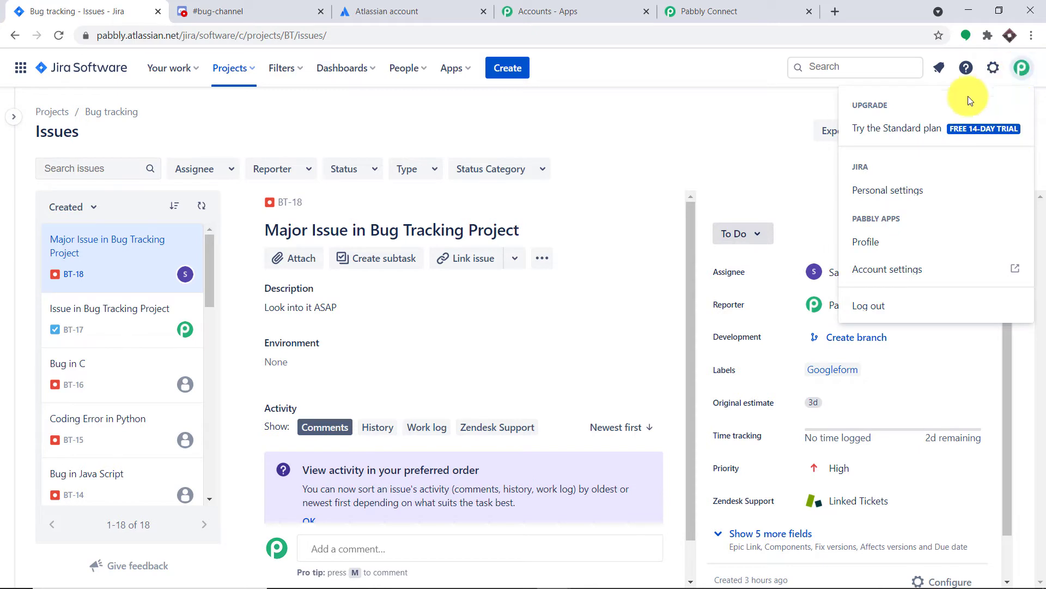
pyautogui.click(879, 275)
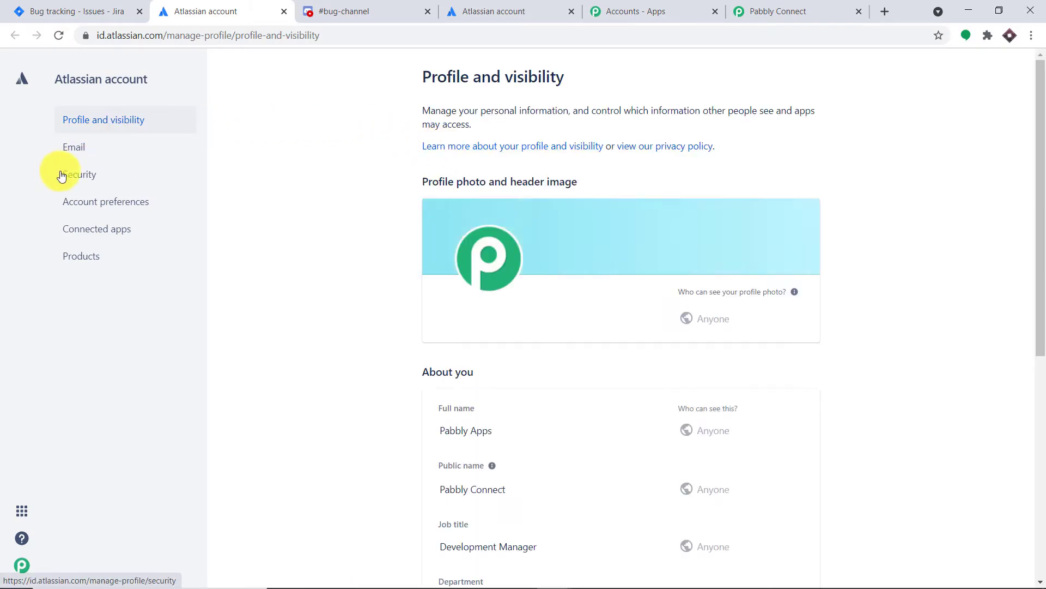
pyautogui.click(76, 180)
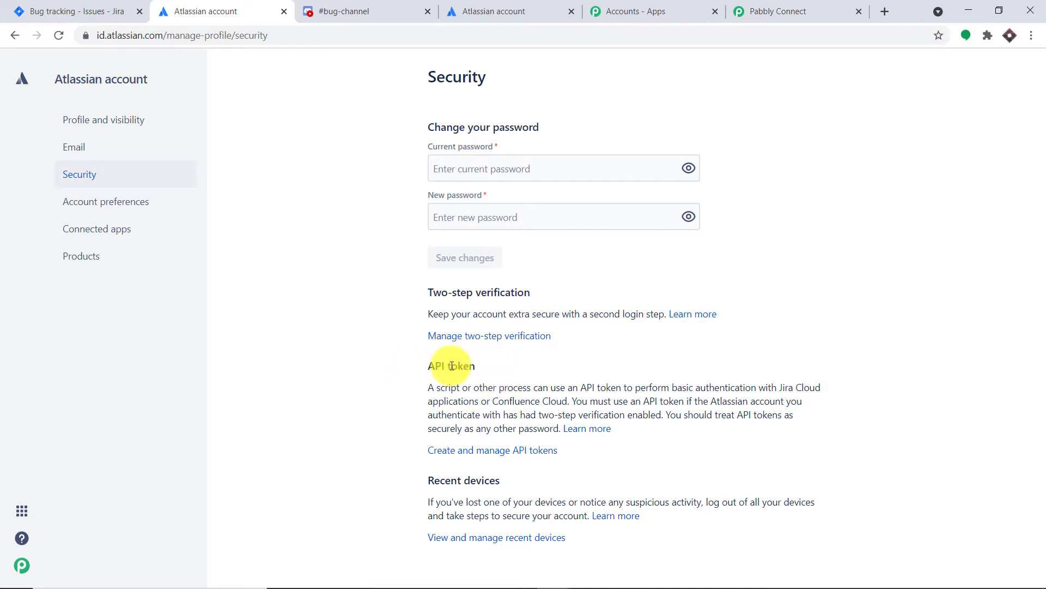
pyautogui.click(460, 452)
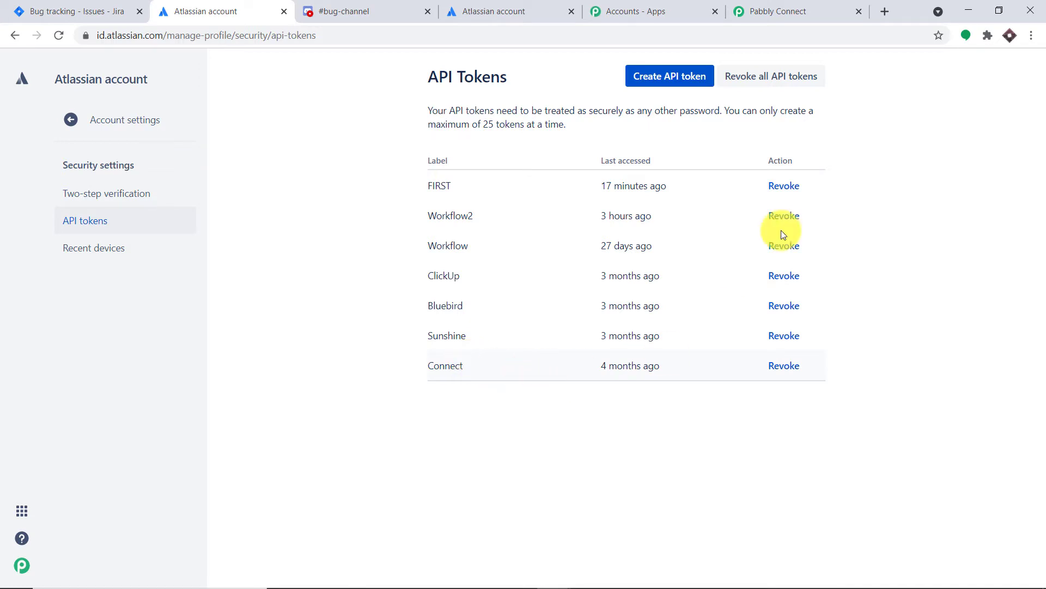
# Step: Create an API token labelled SECOND, reveal it and copy it to the clipboard
pyautogui.click(675, 84)
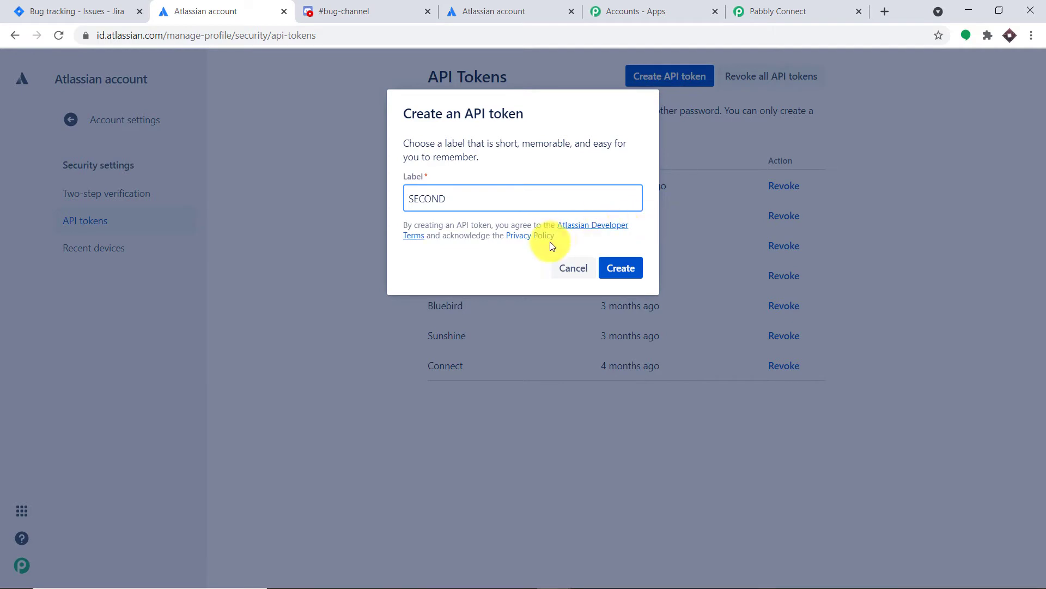
pyautogui.click(632, 273)
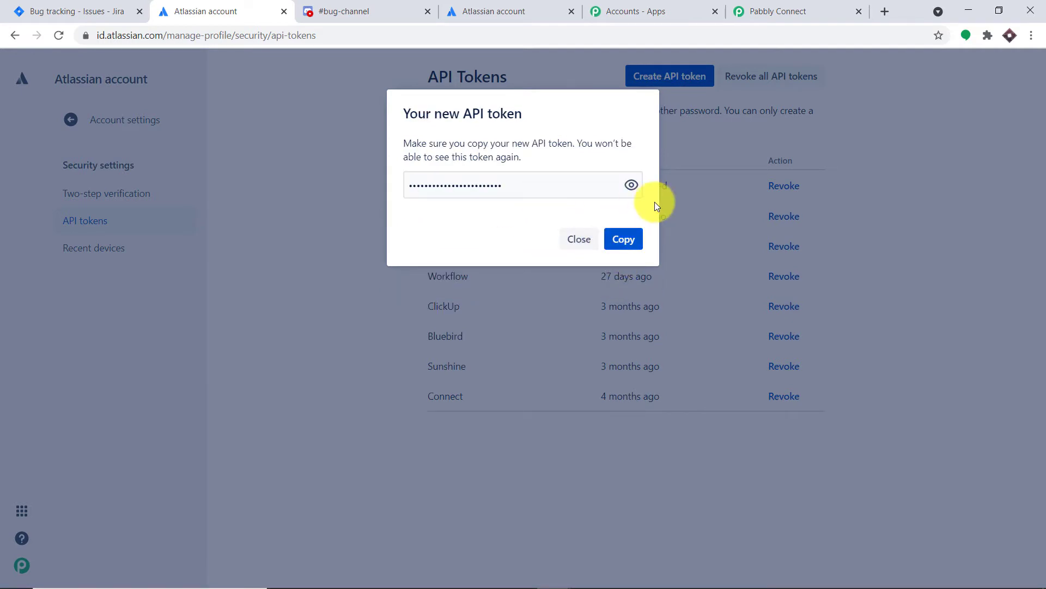
pyautogui.click(631, 185)
pyautogui.click(622, 240)
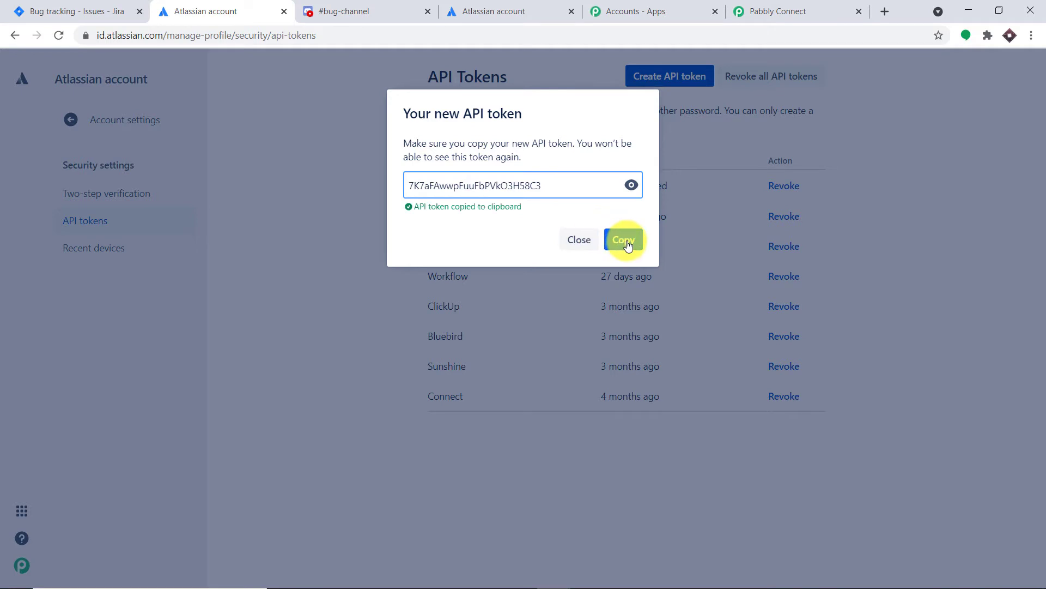
# Step: Switch back to Pabbly Connect, paste the copied API token into the new Jira credentials and save them
pyautogui.click(783, 10)
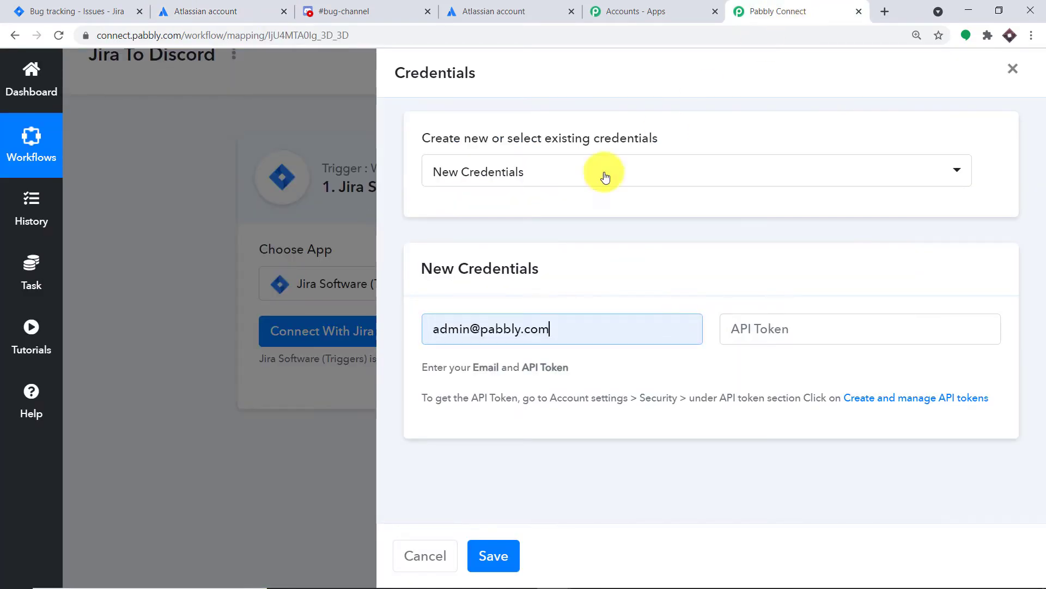
pyautogui.click(734, 322)
pyautogui.rightClick(735, 323)
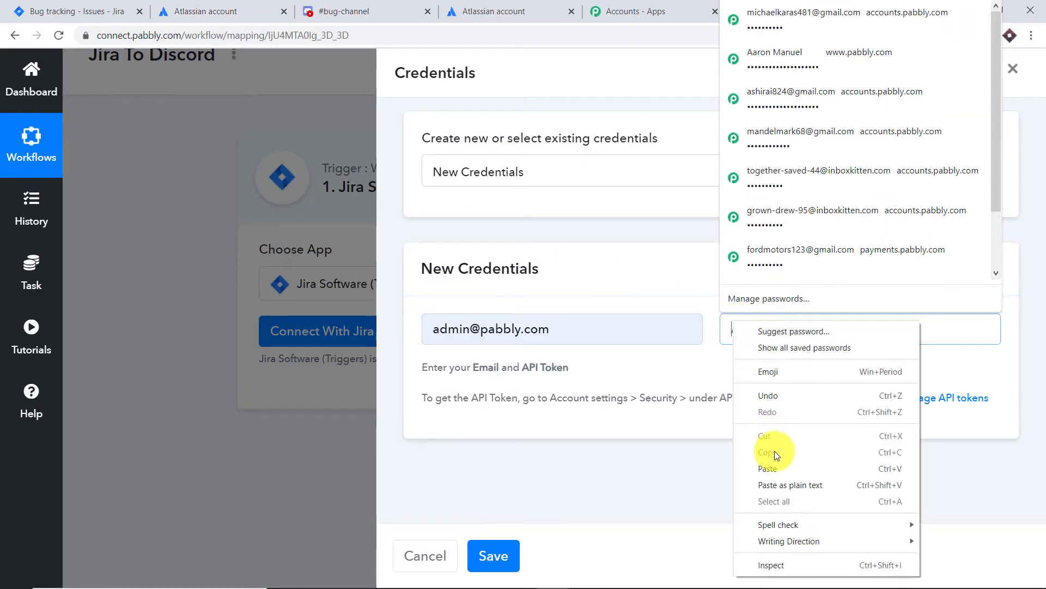
pyautogui.click(774, 467)
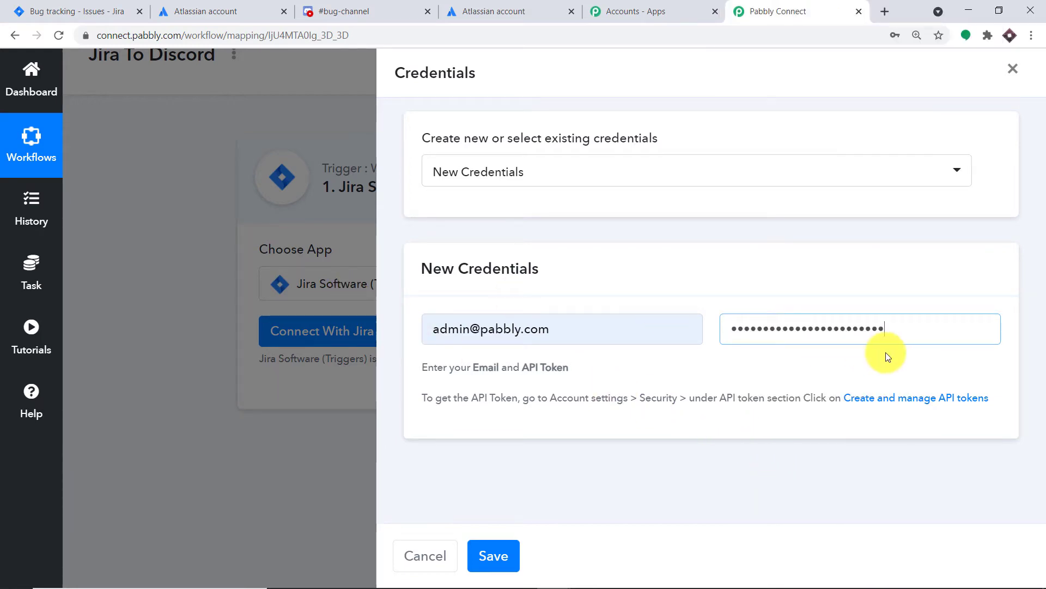
pyautogui.click(494, 555)
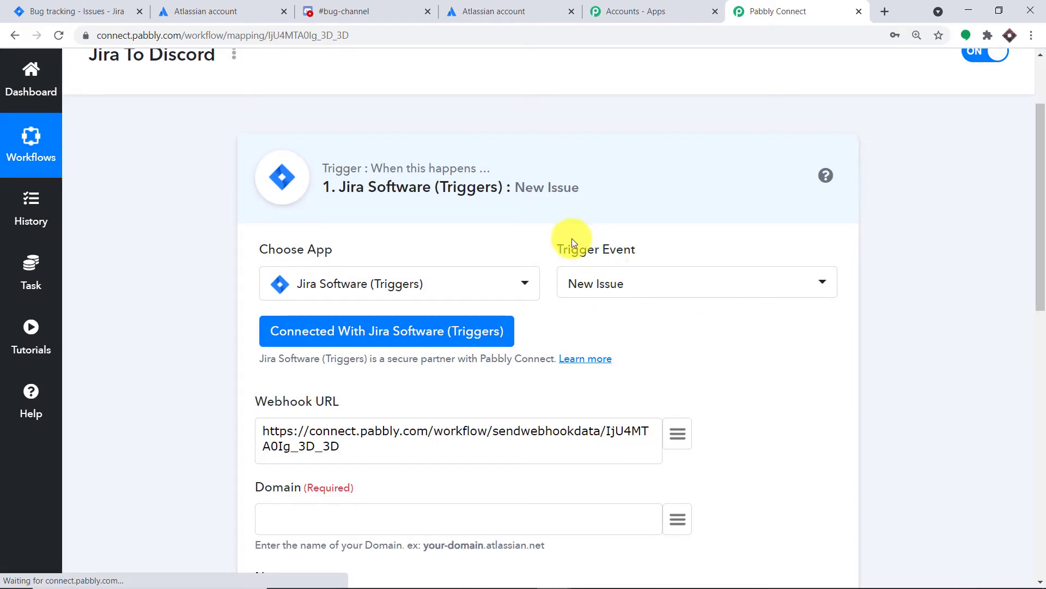
# Step: Examine the Jira trigger's webhook URL and its Domain, Name and JQL filter fields
pyautogui.scroll(-5, 567, 240)
pyautogui.scroll(-2, 564, 242)
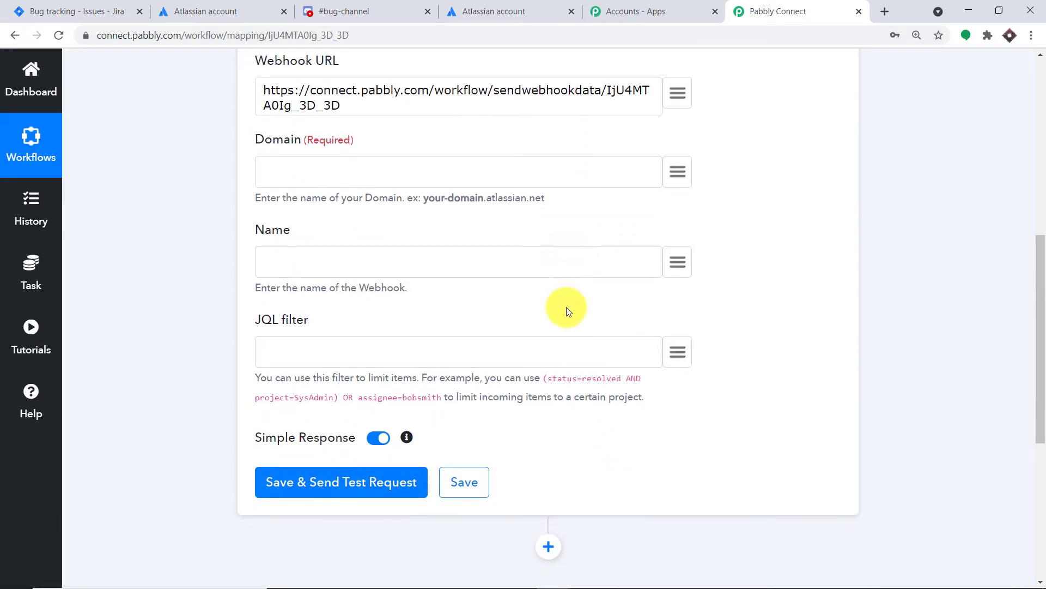
pyautogui.scroll(1, 540, 218)
pyautogui.scroll(3, 537, 211)
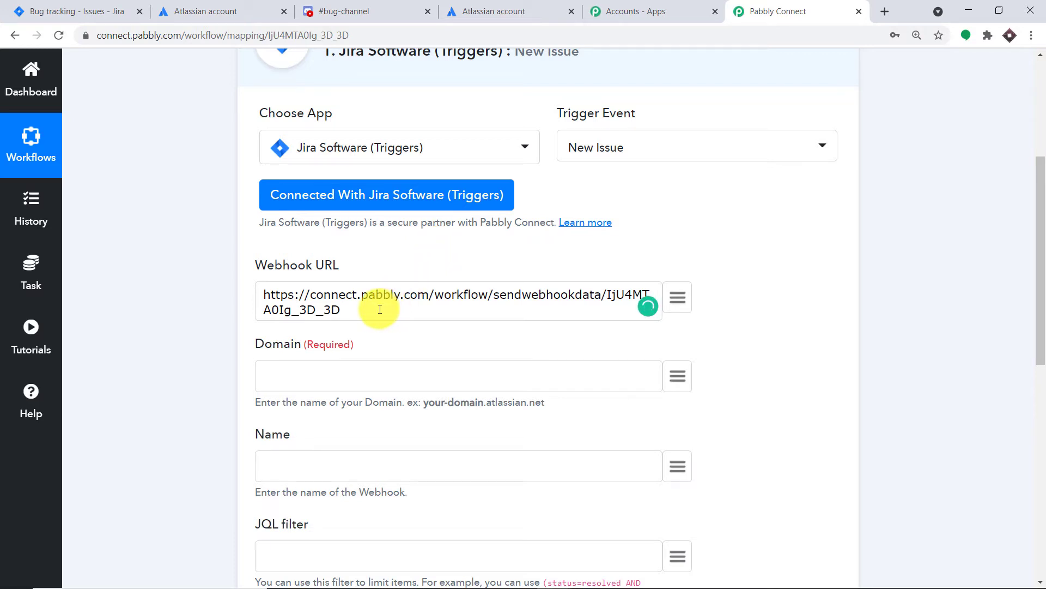
pyautogui.moveTo(380, 309); pyautogui.dragTo(251, 287)
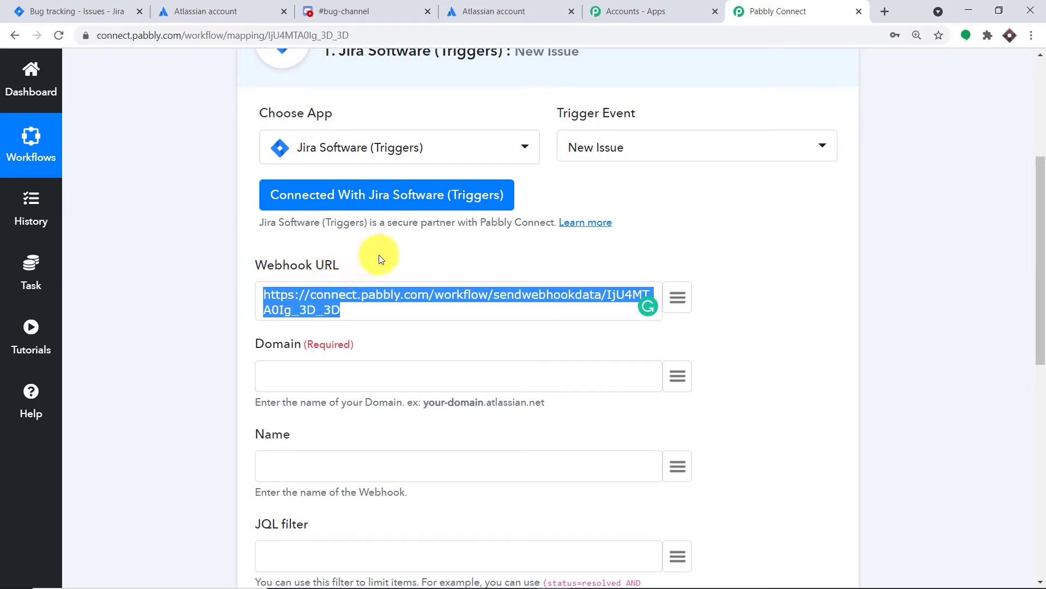
pyautogui.scroll(-3, 513, 239)
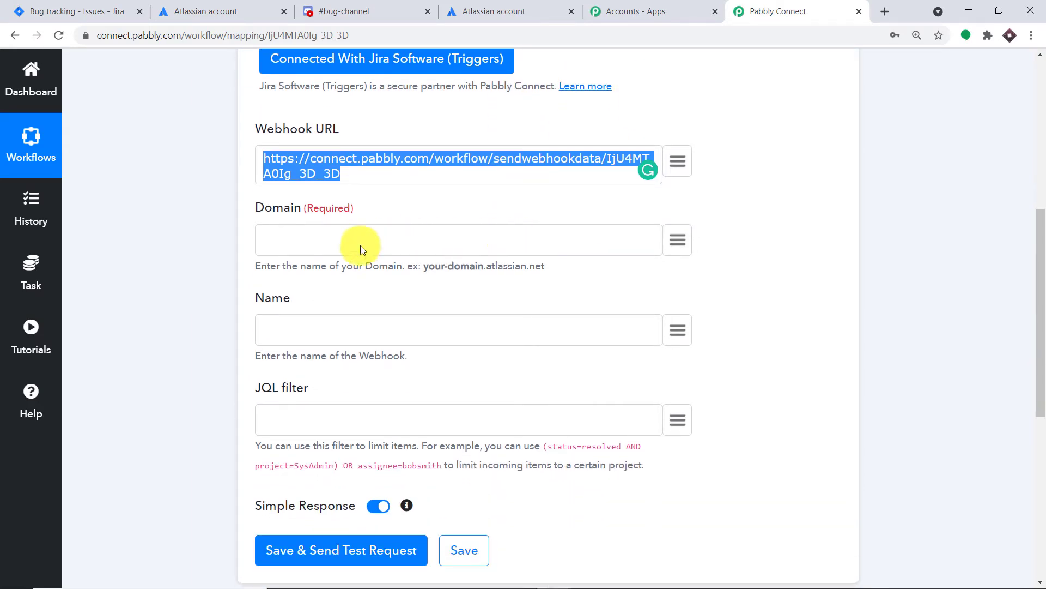
# Step: Copy the subdomain pabbly from the Jira site's address into the trigger's Domain field and name the webhook DISCORD
pyautogui.click(331, 232)
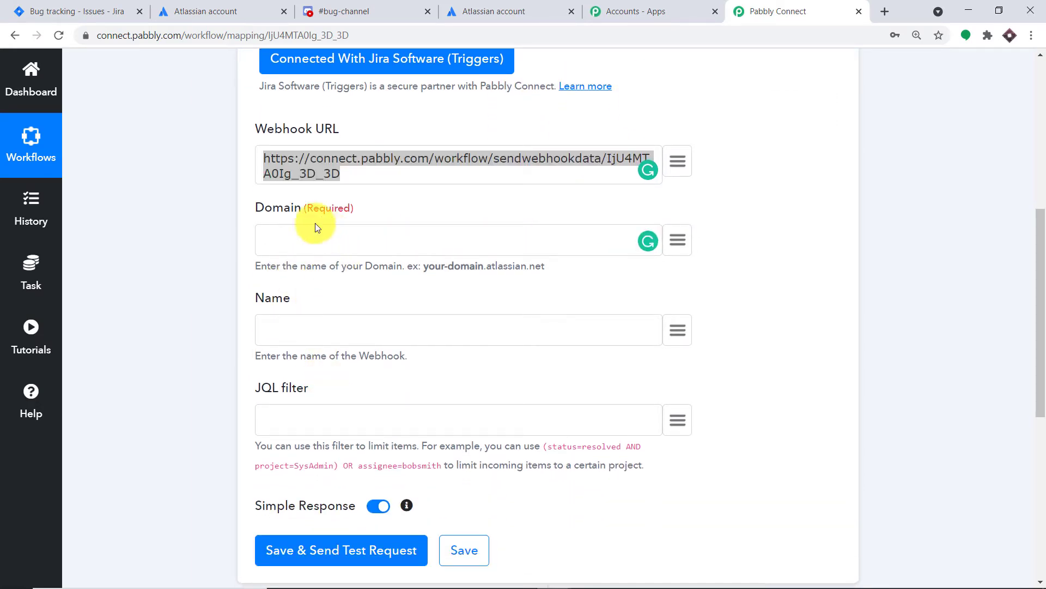
pyautogui.click(71, 11)
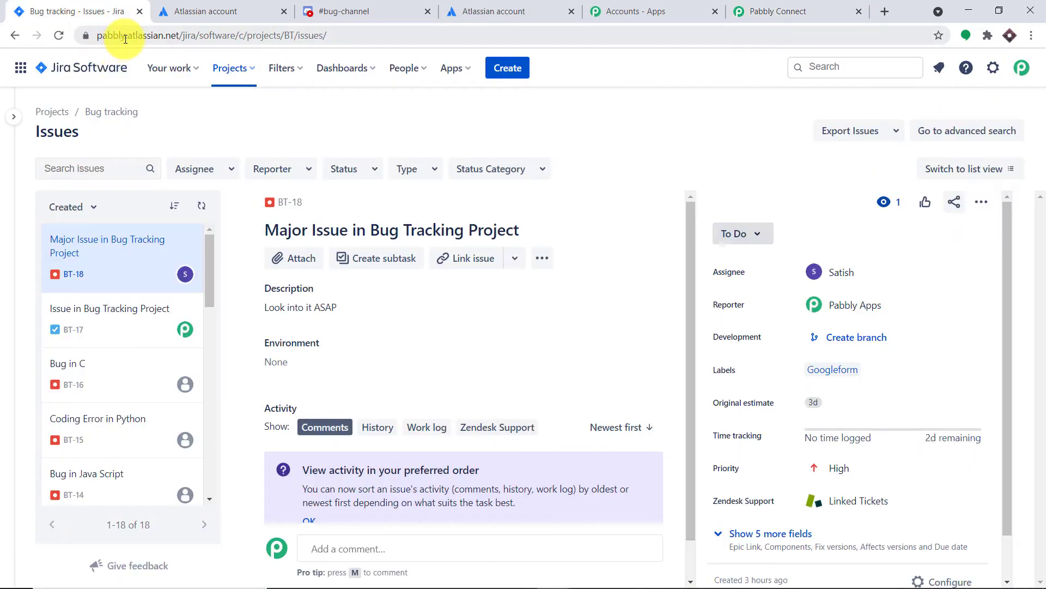
pyautogui.click(125, 38)
pyautogui.doubleClick(143, 43)
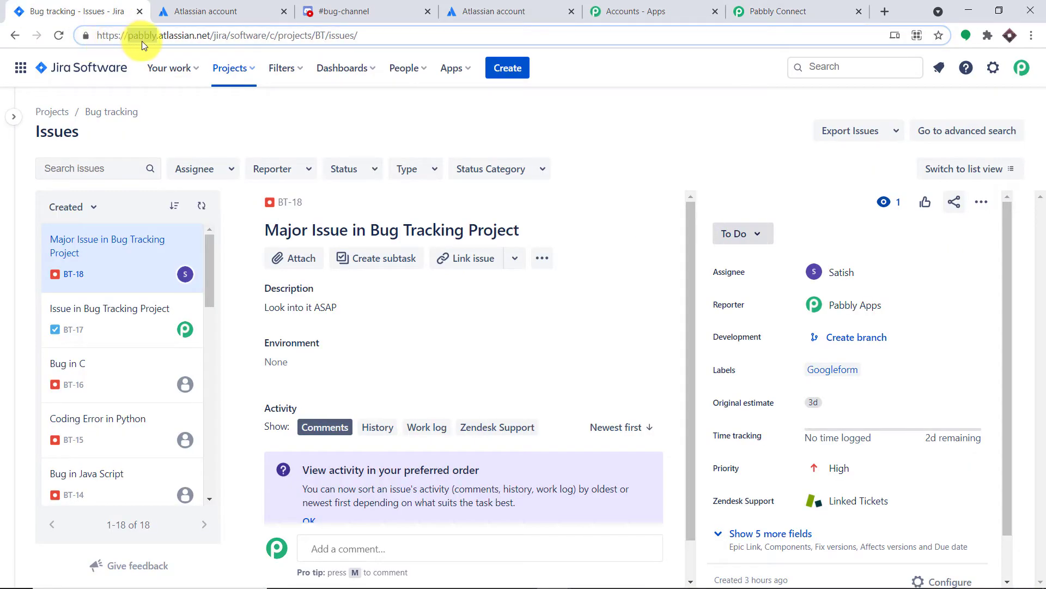
pyautogui.rightClick(142, 35)
pyautogui.click(187, 132)
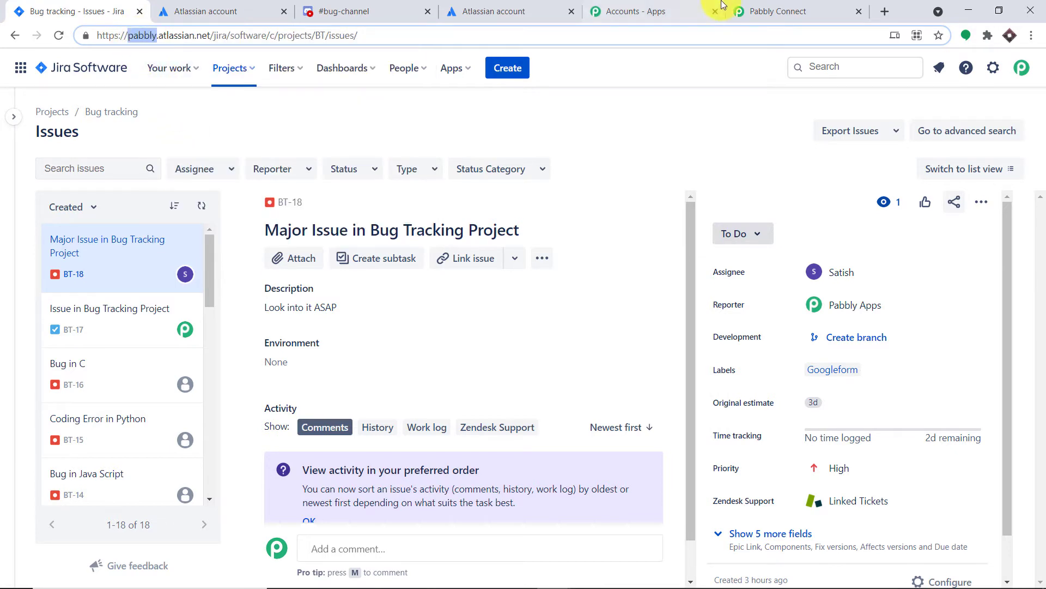
pyautogui.click(774, 11)
pyautogui.click(286, 240)
pyautogui.rightClick(285, 240)
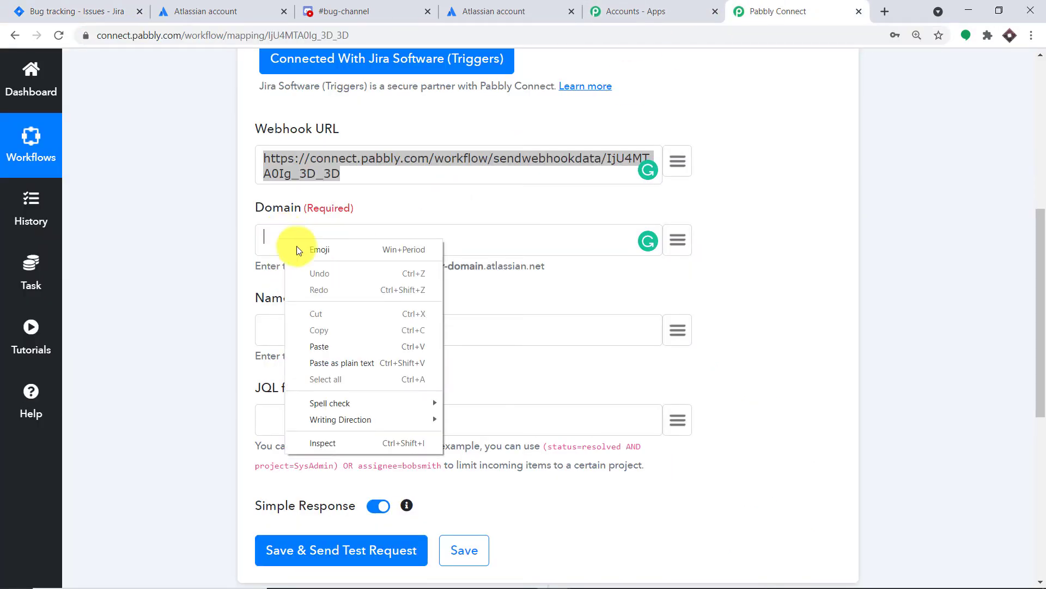
pyautogui.click(336, 341)
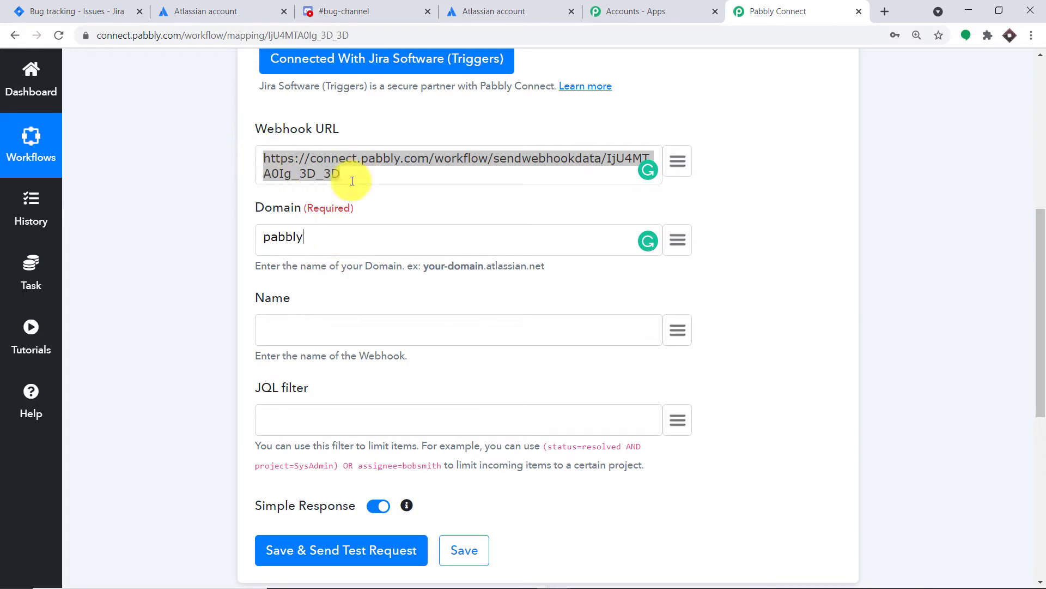
pyautogui.click(296, 329)
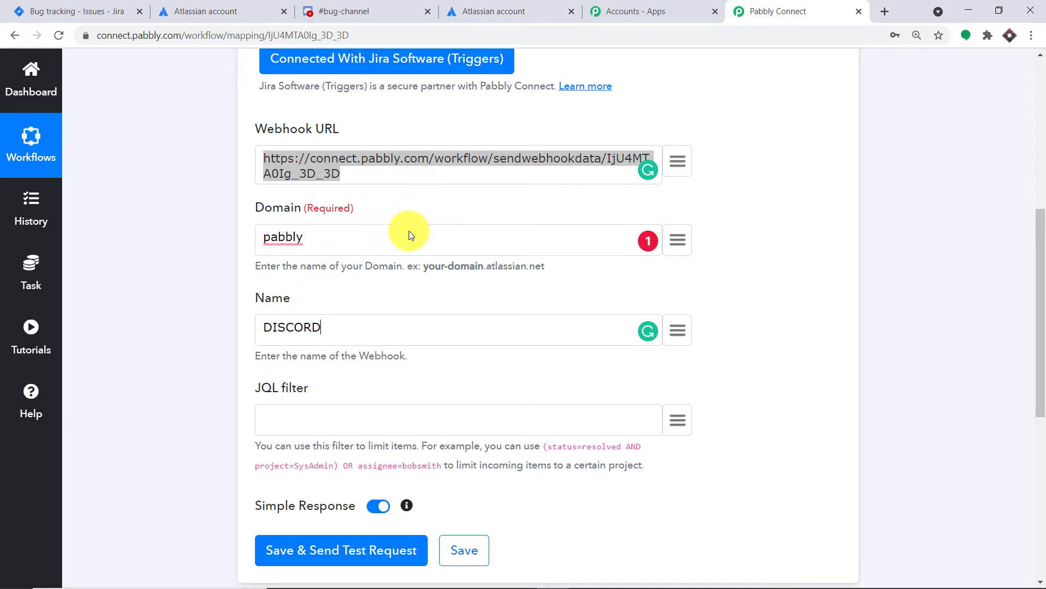
# Step: Switch to Jira and open the Bug tracking (BT) project from the recent projects
pyautogui.scroll(-2, 387, 272)
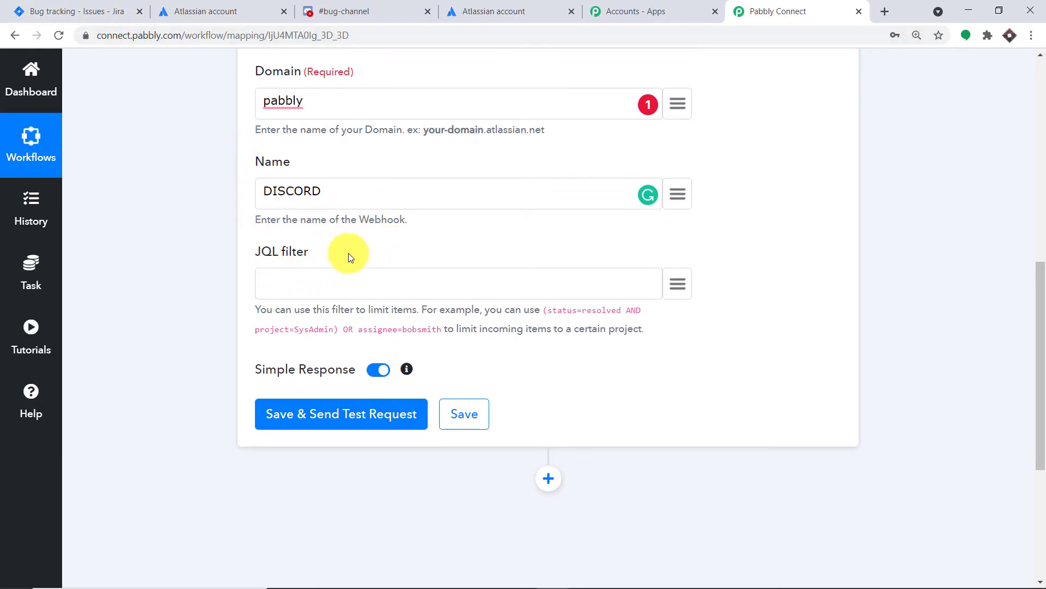
pyautogui.click(90, 10)
pyautogui.click(241, 69)
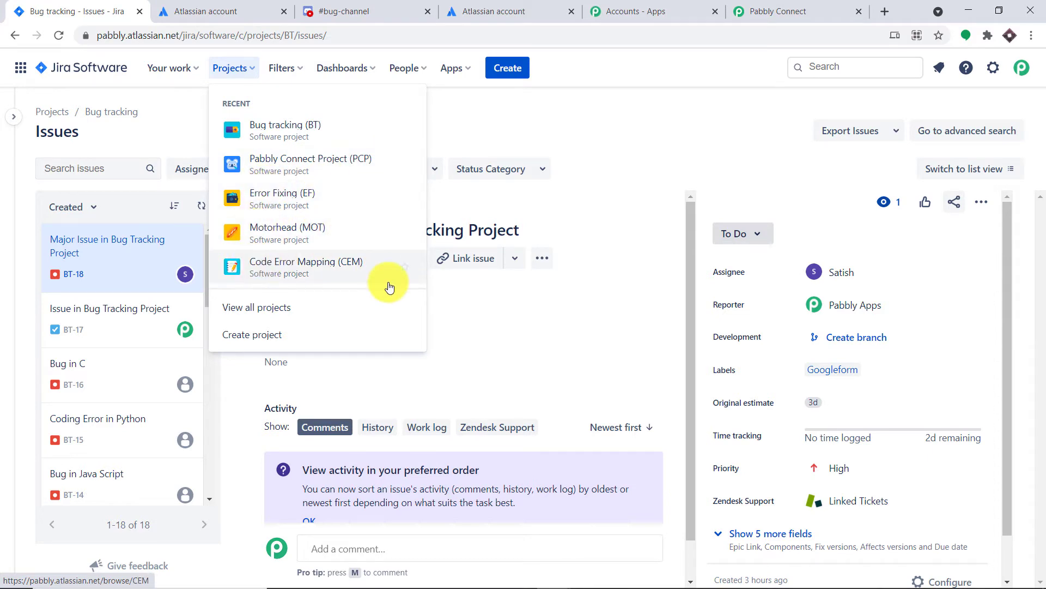
pyautogui.click(297, 132)
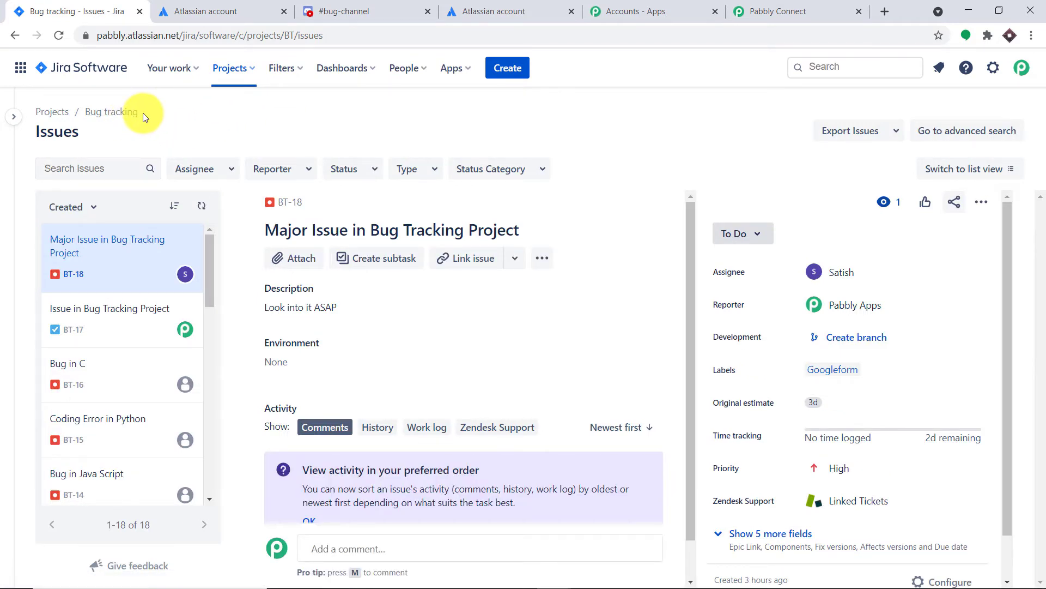
# Step: Return to Pabbly Connect and copy the example condition project=SysAdmin into the JQL filter
pyautogui.click(755, 11)
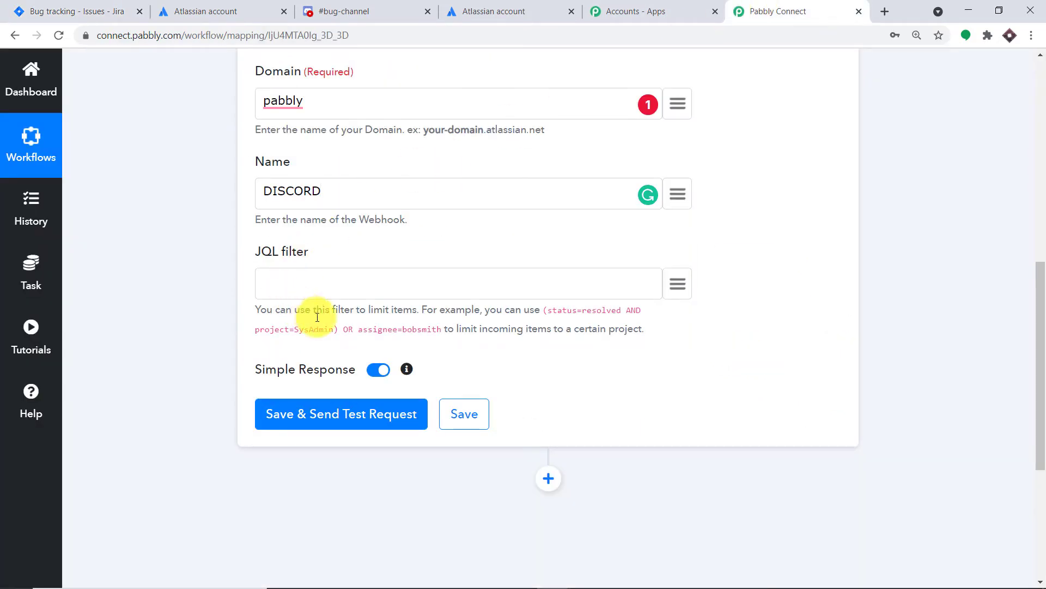
pyautogui.moveTo(334, 329); pyautogui.dragTo(253, 330)
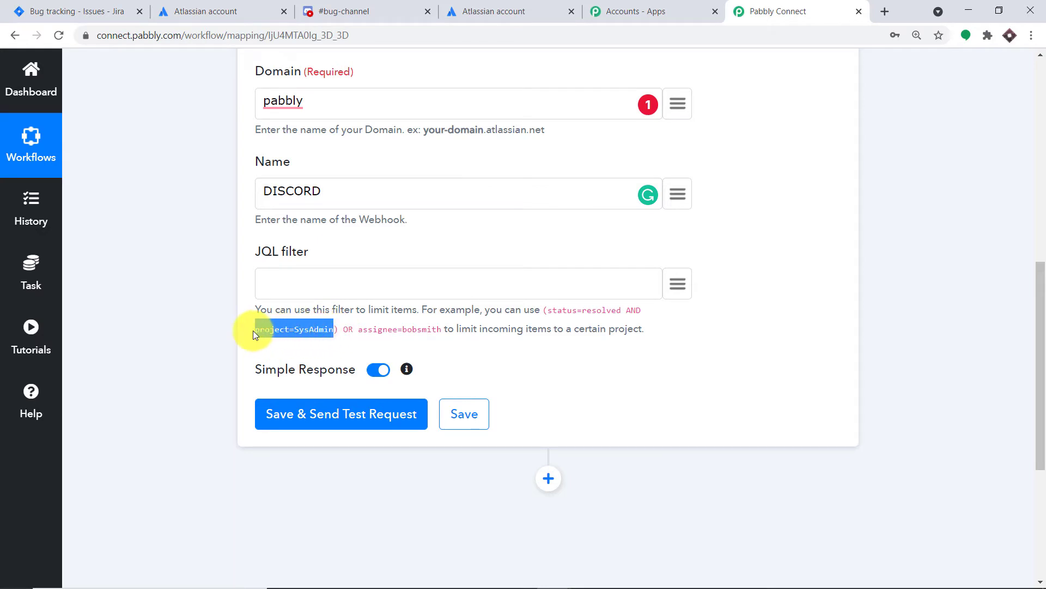
pyautogui.rightClick(270, 329)
pyautogui.click(295, 343)
pyautogui.click(295, 278)
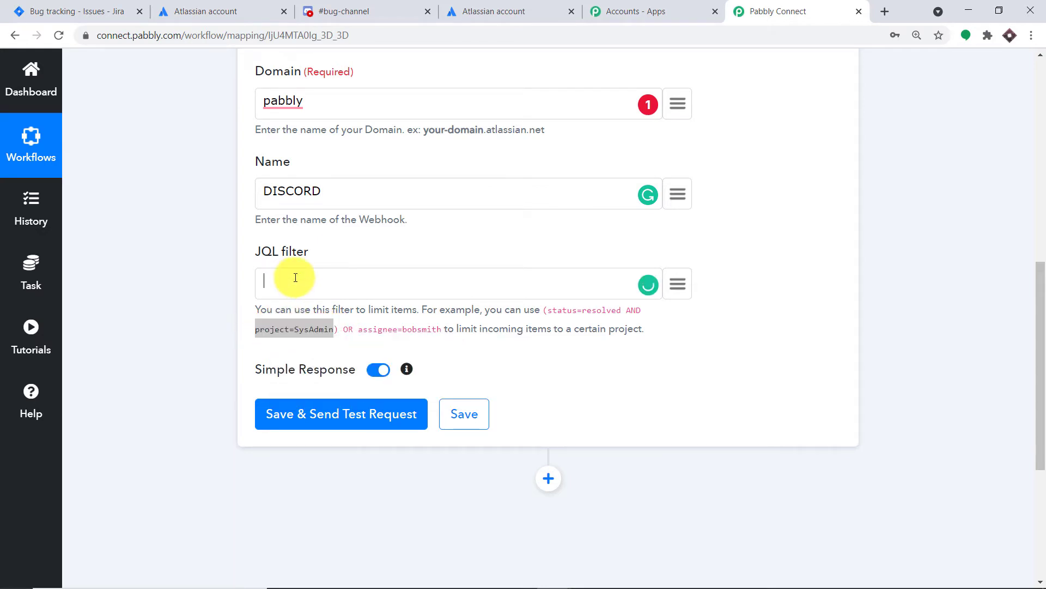
pyautogui.hotkey('ctrl', 'v')
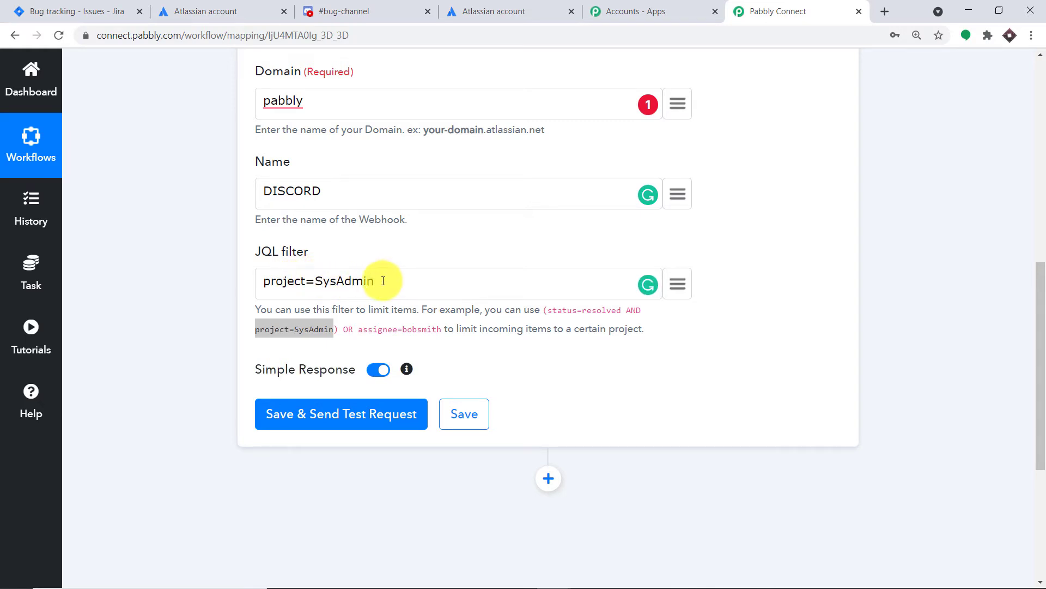
# Step: Replace SysAdmin in the JQL filter with the project name Bug tracking, copied from the Jira project's breadcrumb
pyautogui.click(90, 11)
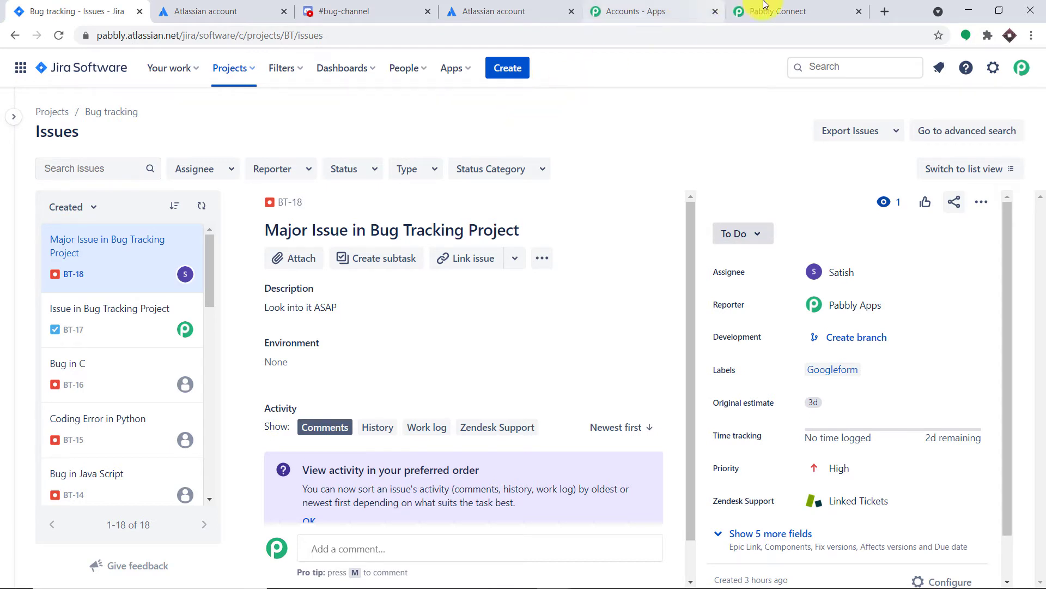
pyautogui.click(779, 11)
pyautogui.moveTo(374, 281); pyautogui.dragTo(323, 281)
pyautogui.press('BackSpace')
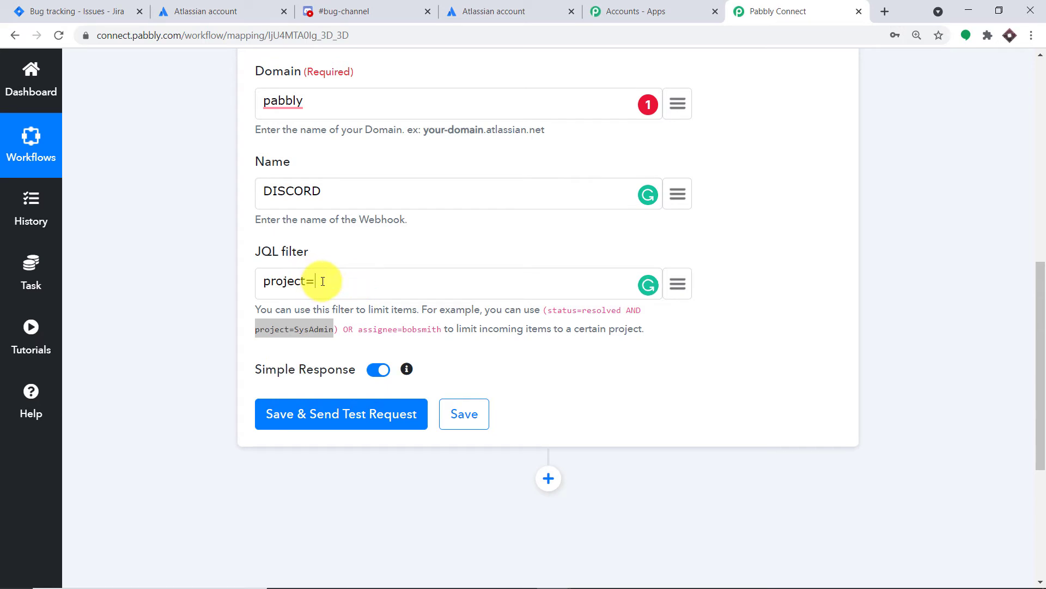
pyautogui.click(65, 11)
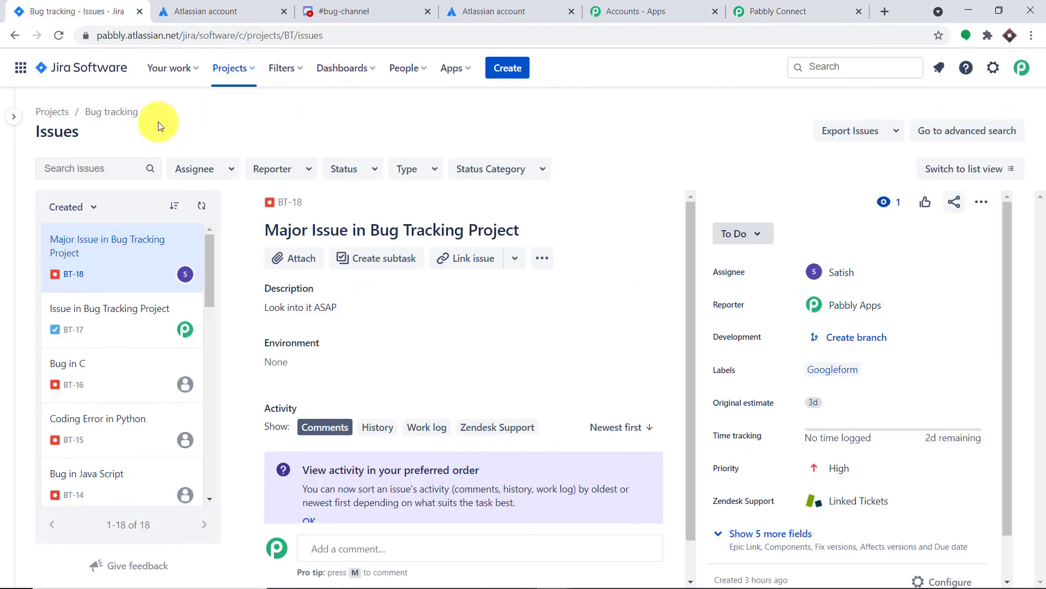
pyautogui.moveTo(139, 112); pyautogui.dragTo(81, 113)
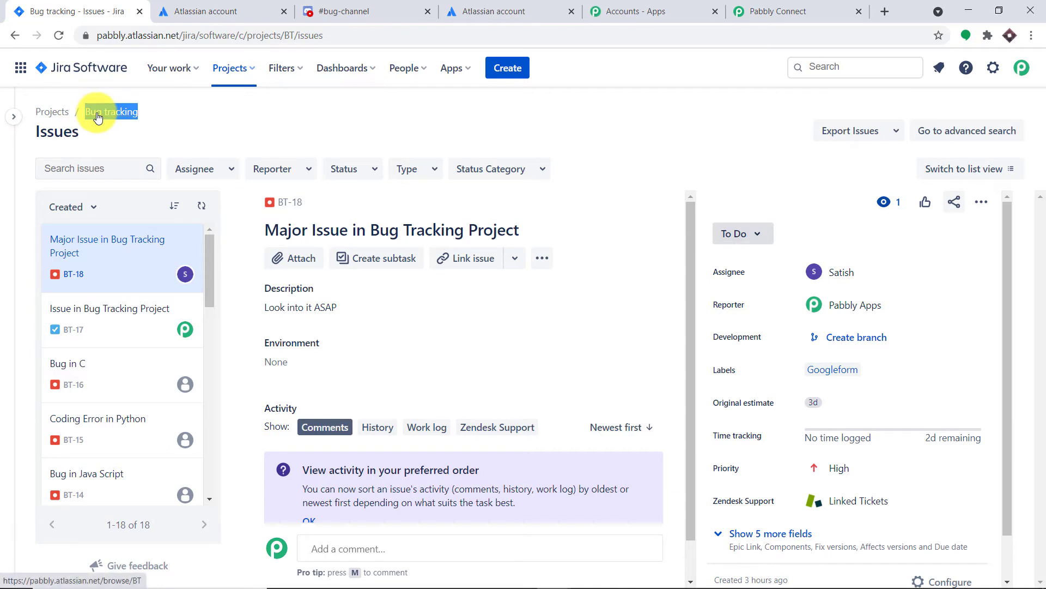
pyautogui.rightClick(97, 114)
pyautogui.click(136, 240)
pyautogui.click(785, 11)
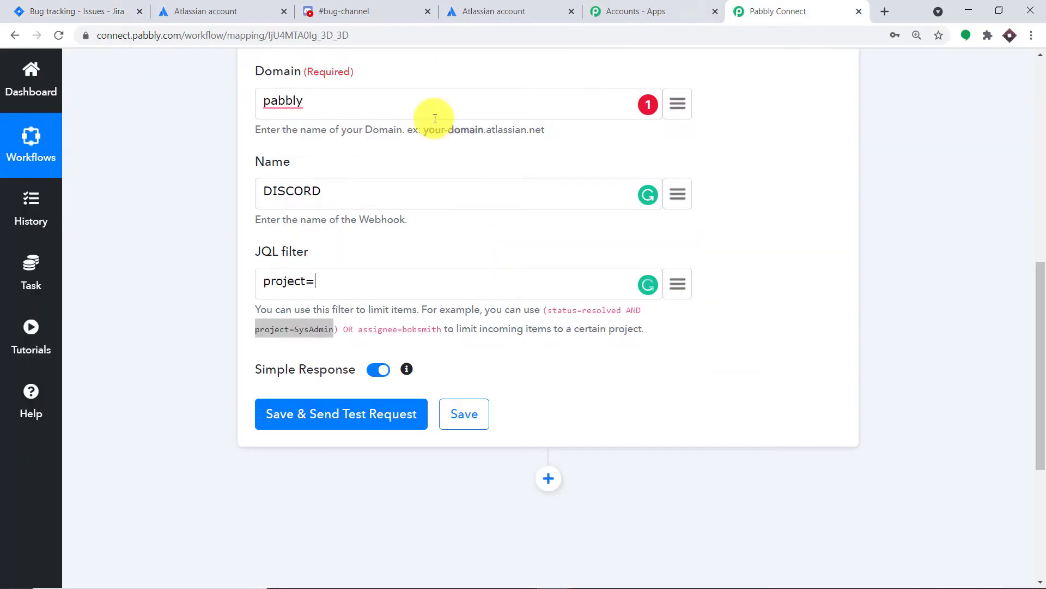
pyautogui.hotkey('ctrl', 'v')
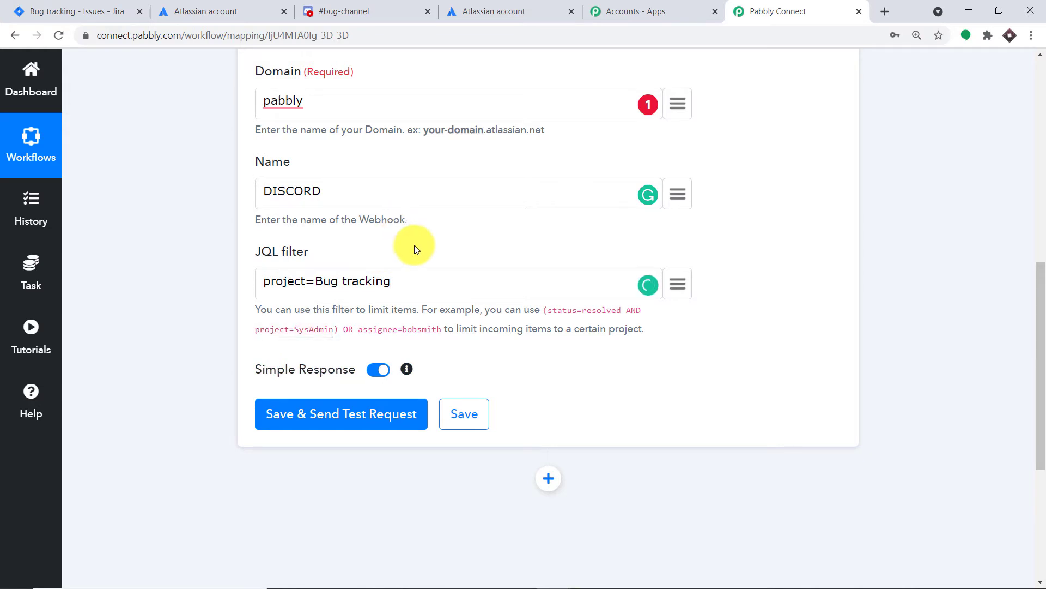
# Step: Check the filled-in Jira trigger fields, save them and send a test request
pyautogui.scroll(3, 350, 196)
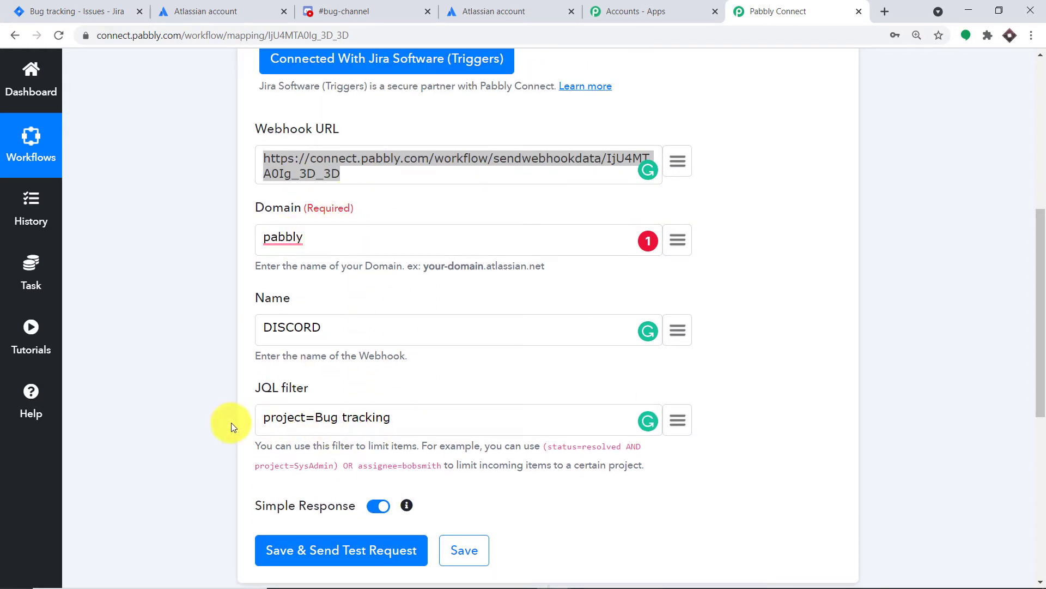
pyautogui.scroll(-3, 375, 384)
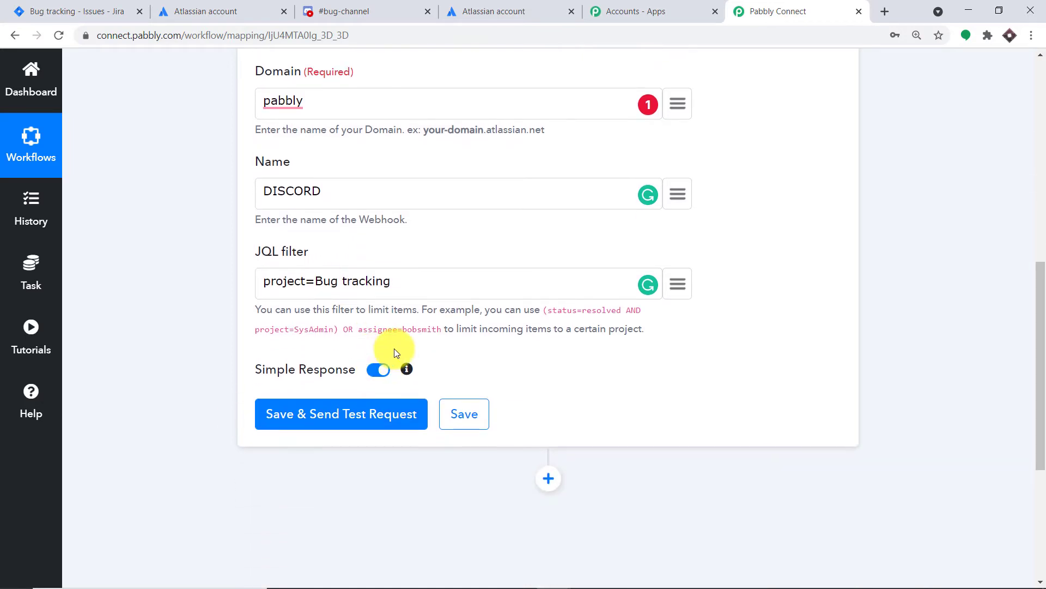
pyautogui.scroll(-3, 396, 352)
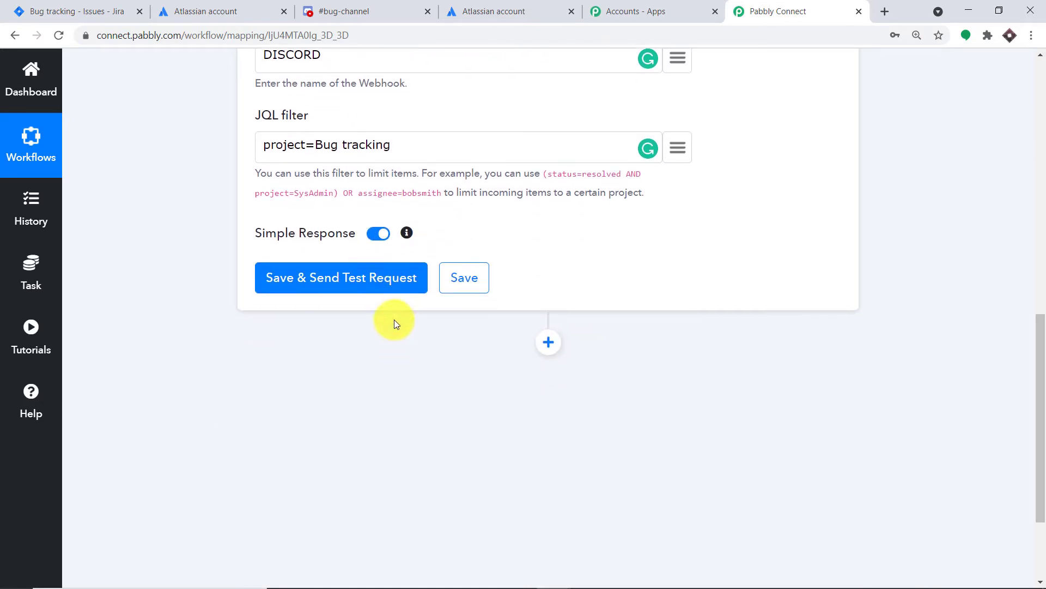
pyautogui.click(387, 282)
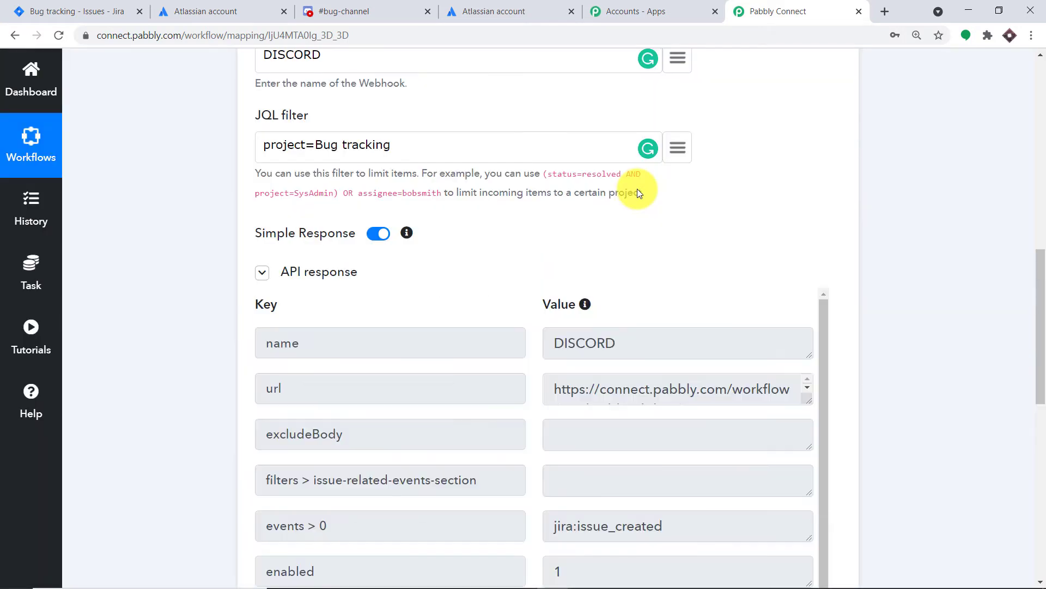
# Step: Review the API response of the test request and start capturing the trigger's webhook response
pyautogui.scroll(-4, 603, 239)
pyautogui.scroll(-2, 612, 263)
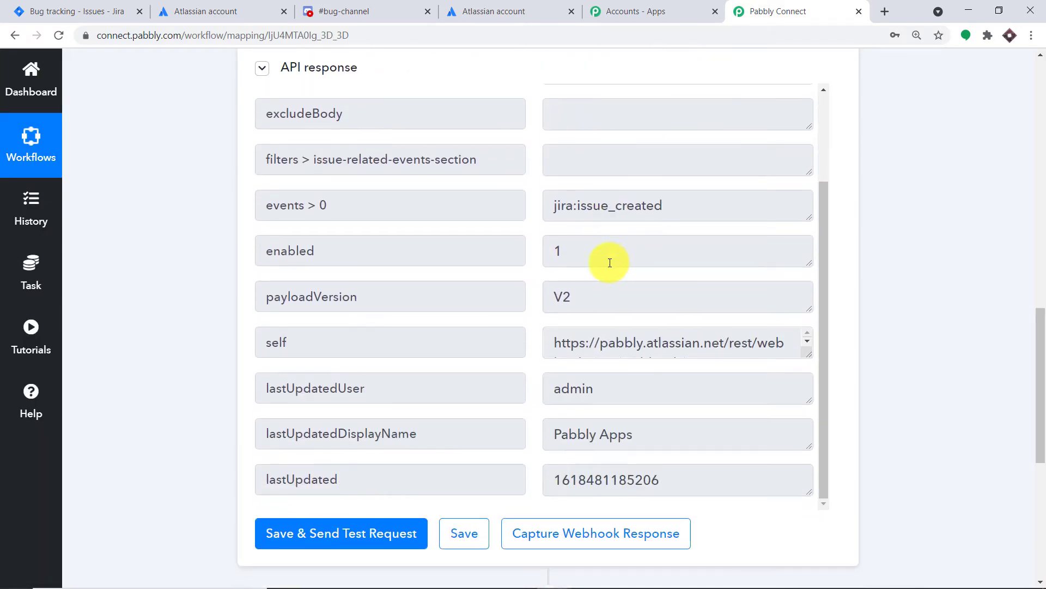
pyautogui.scroll(3, 591, 264)
pyautogui.scroll(1, 578, 255)
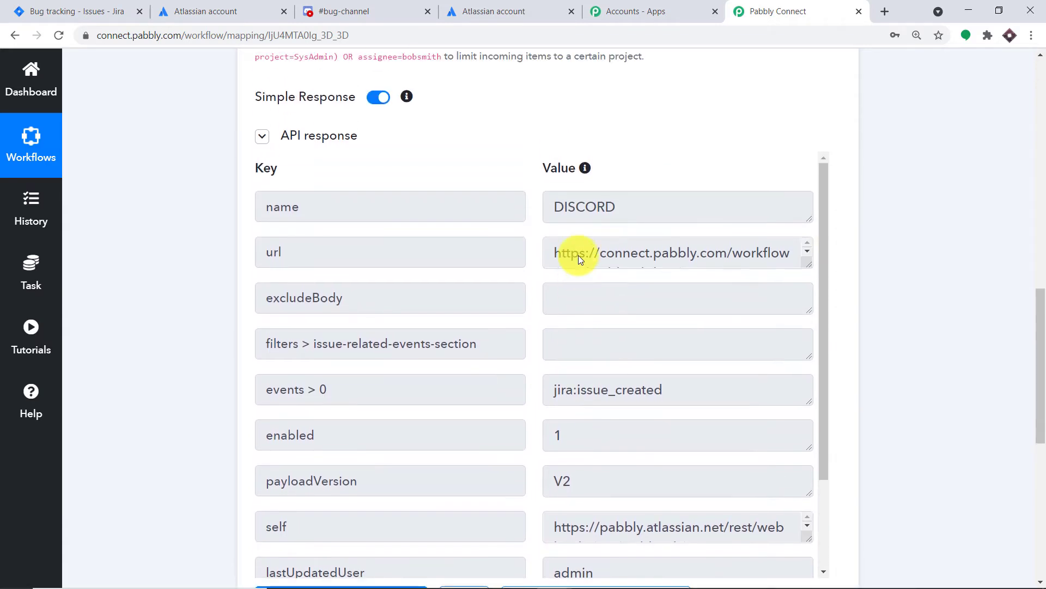
pyautogui.scroll(-2, 578, 255)
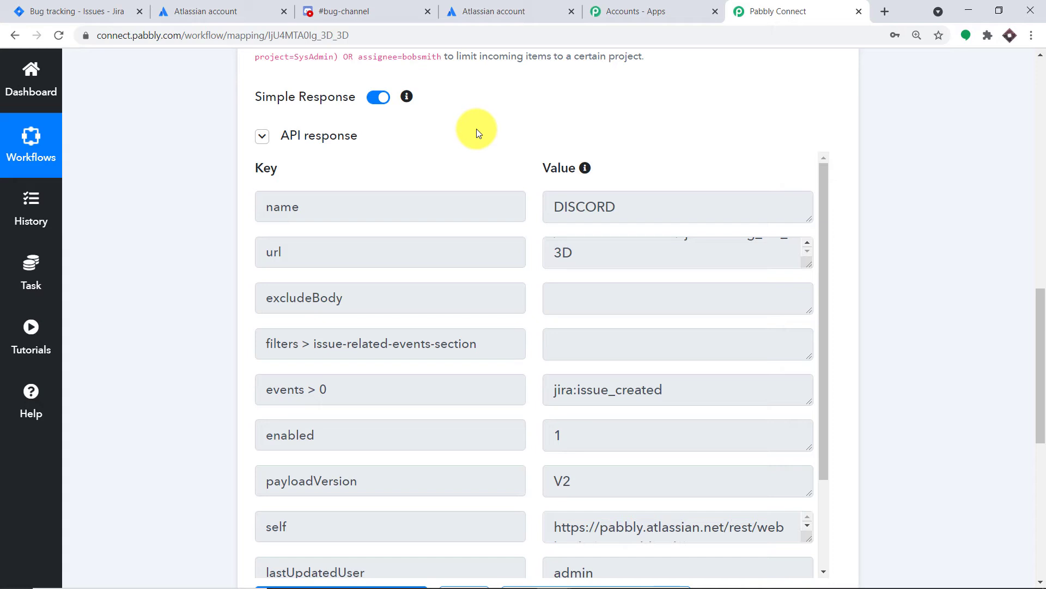
pyautogui.scroll(-3, 747, 254)
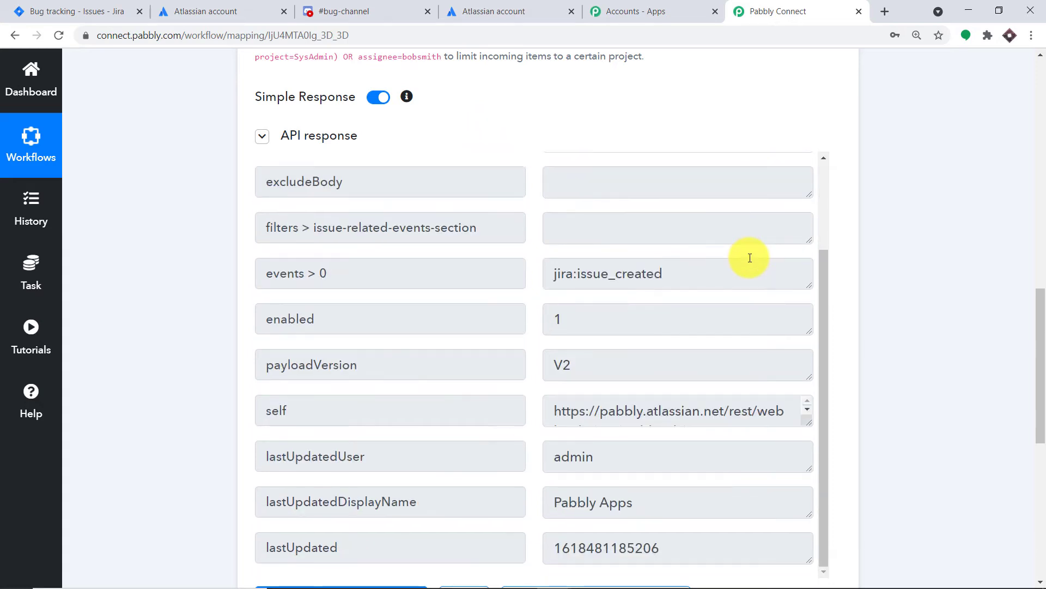
pyautogui.scroll(-3, 1036, 390)
pyautogui.scroll(-4, 1039, 390)
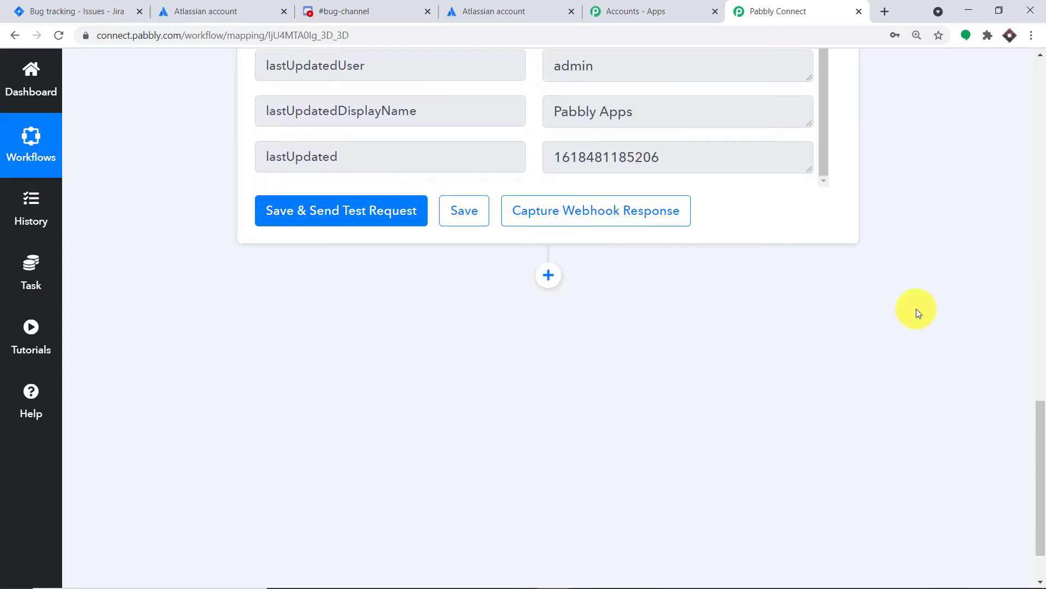
pyautogui.click(635, 189)
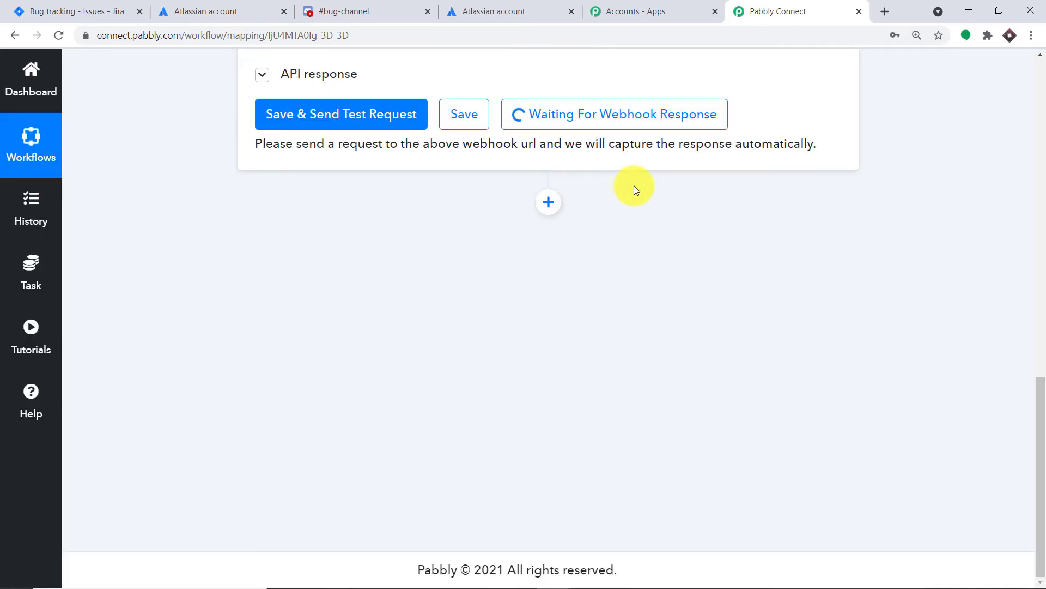
# Step: Switch to Jira and create a Bug tracking task with summary "Python Error" and description "The compiler has failed to run due to lack of for loop"
pyautogui.click(92, 8)
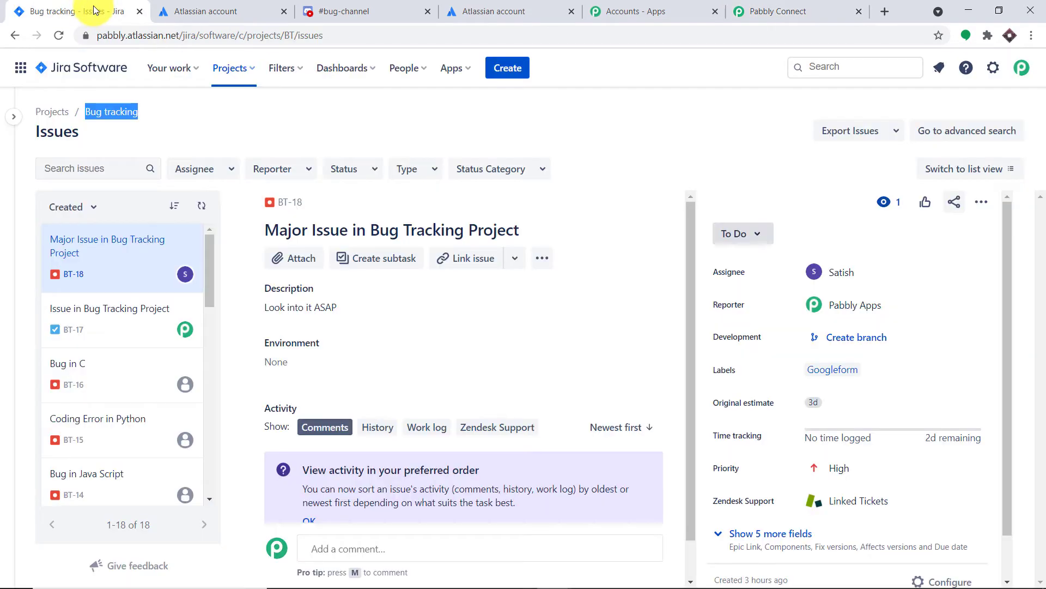
pyautogui.click(501, 81)
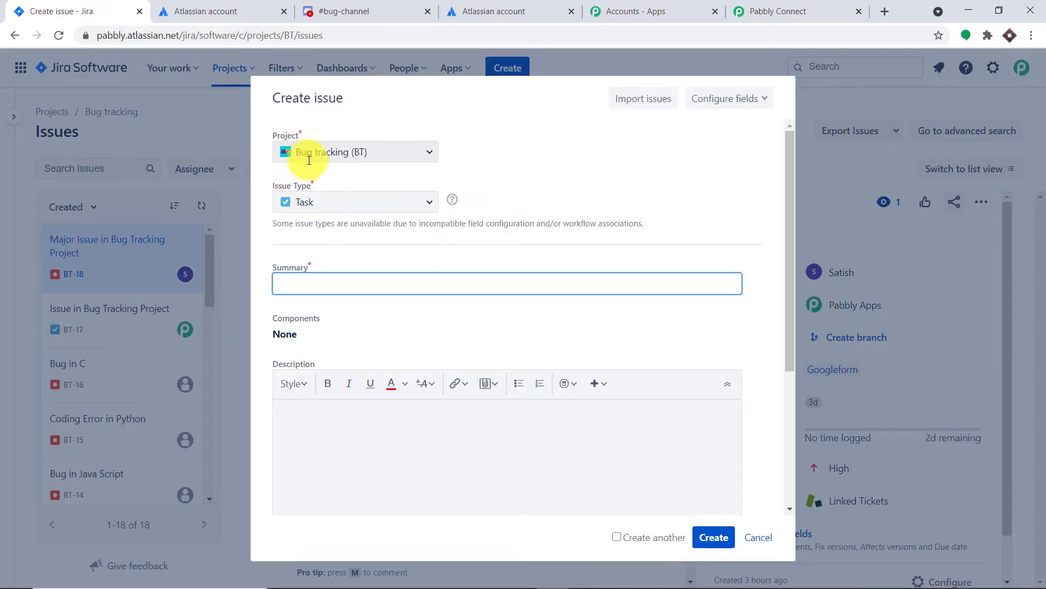
pyautogui.click(345, 282)
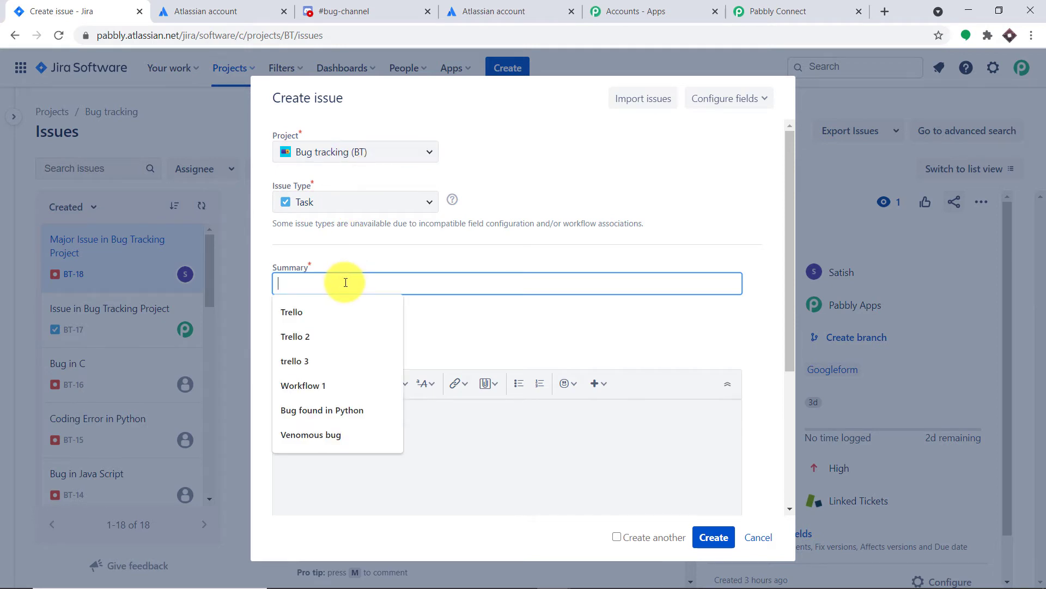
pyautogui.write('Python Error')
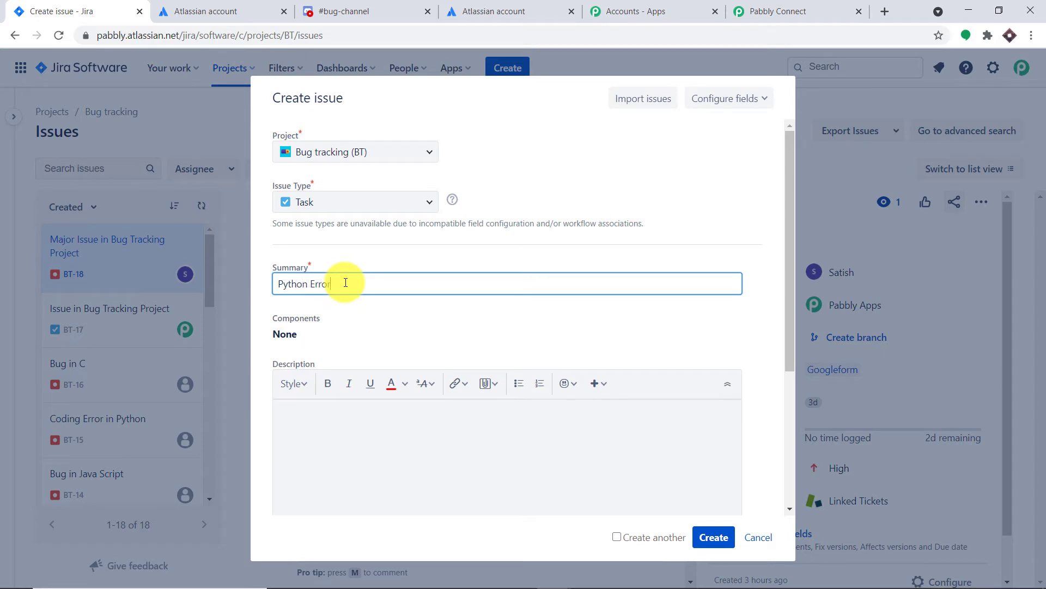
pyautogui.click(336, 424)
pyautogui.write('Th')
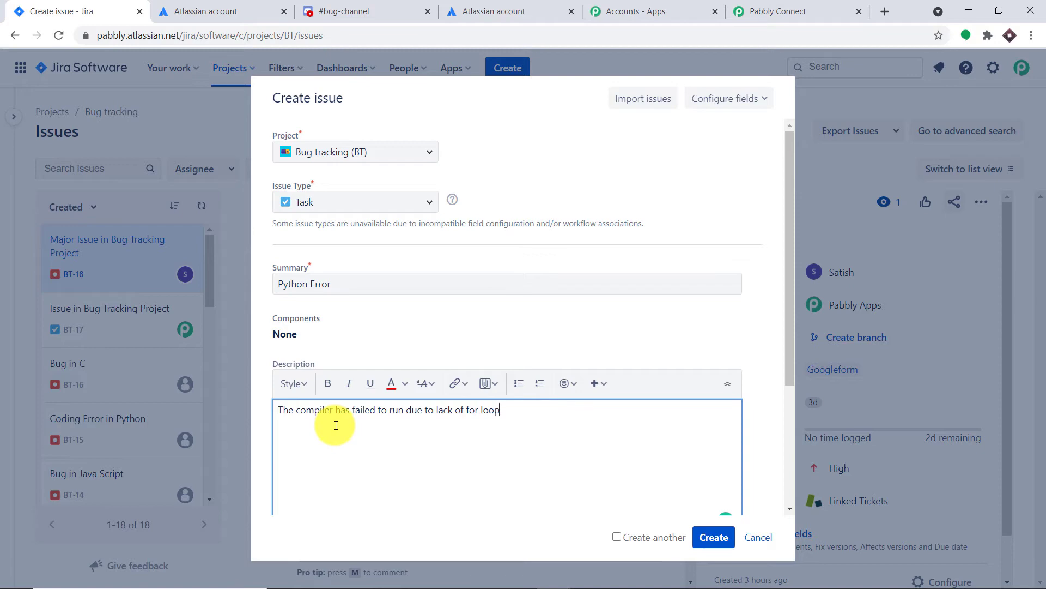
pyautogui.click(714, 539)
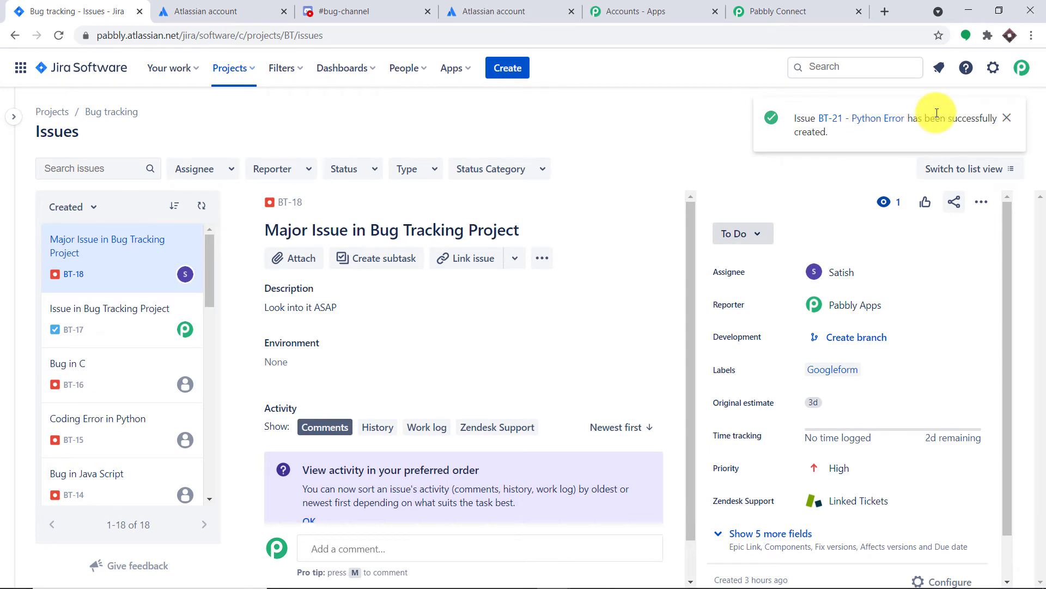
# Step: Switch back to Pabbly Connect and check the issue's project name in the captured API response
pyautogui.click(789, 20)
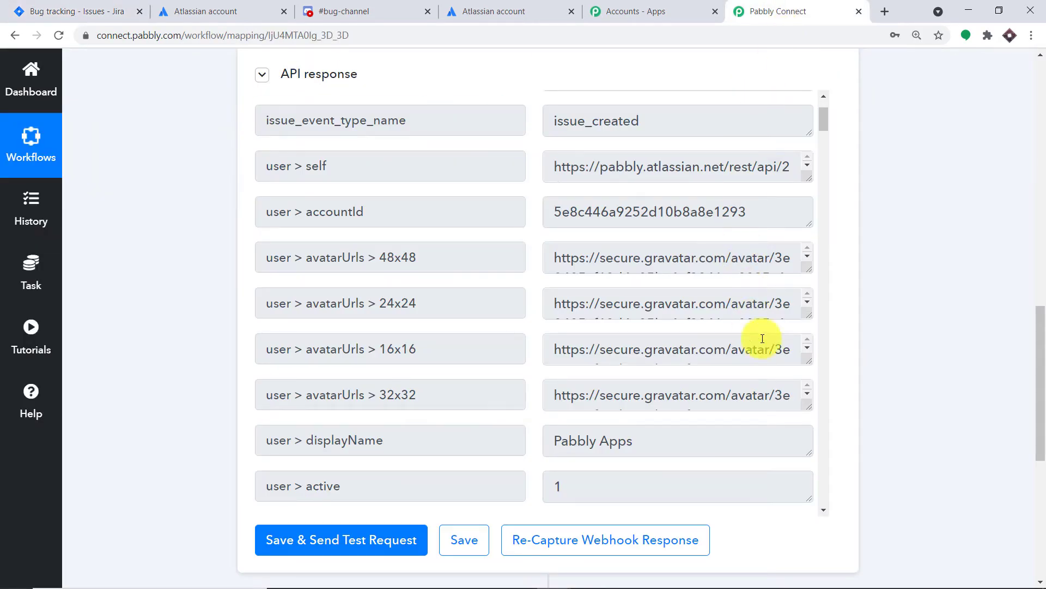
pyautogui.moveTo(1039, 352)
pyautogui.mouseDown()
pyautogui.moveTo(1039, 318)
pyautogui.moveTo(1031, 334)
pyautogui.mouseUp()
pyautogui.scroll(-13, 724, 335)
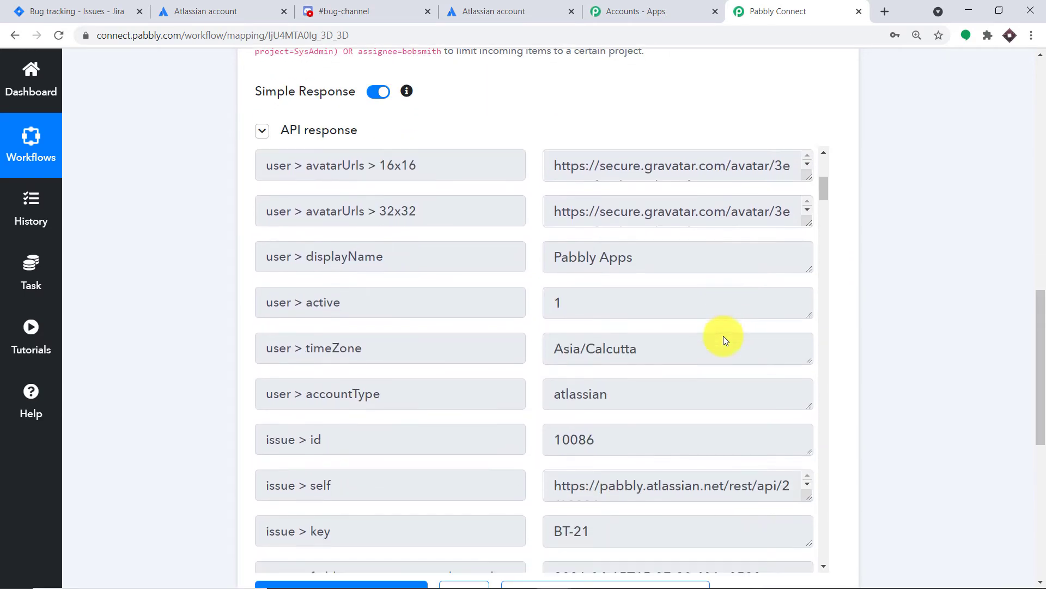
pyautogui.scroll(-9, 724, 335)
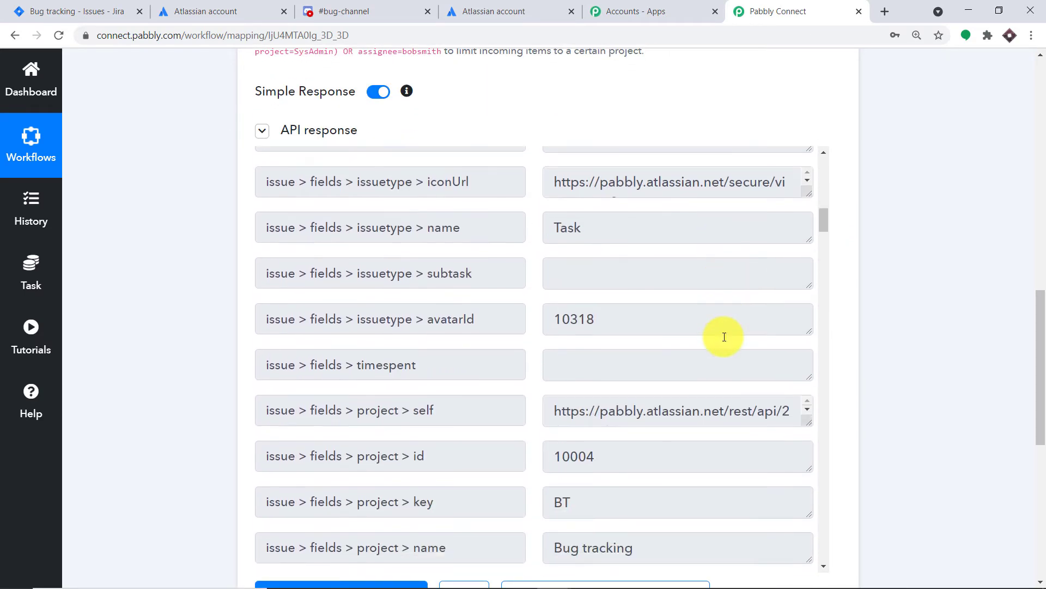
pyautogui.scroll(1, 724, 335)
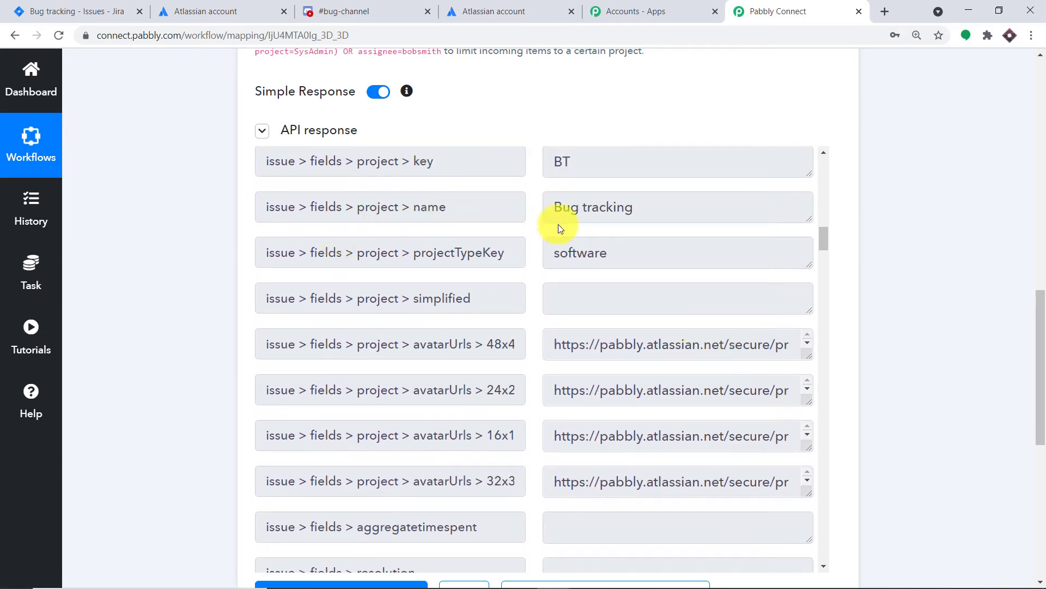
pyautogui.moveTo(560, 214); pyautogui.dragTo(630, 215)
pyautogui.scroll(-10, 636, 272)
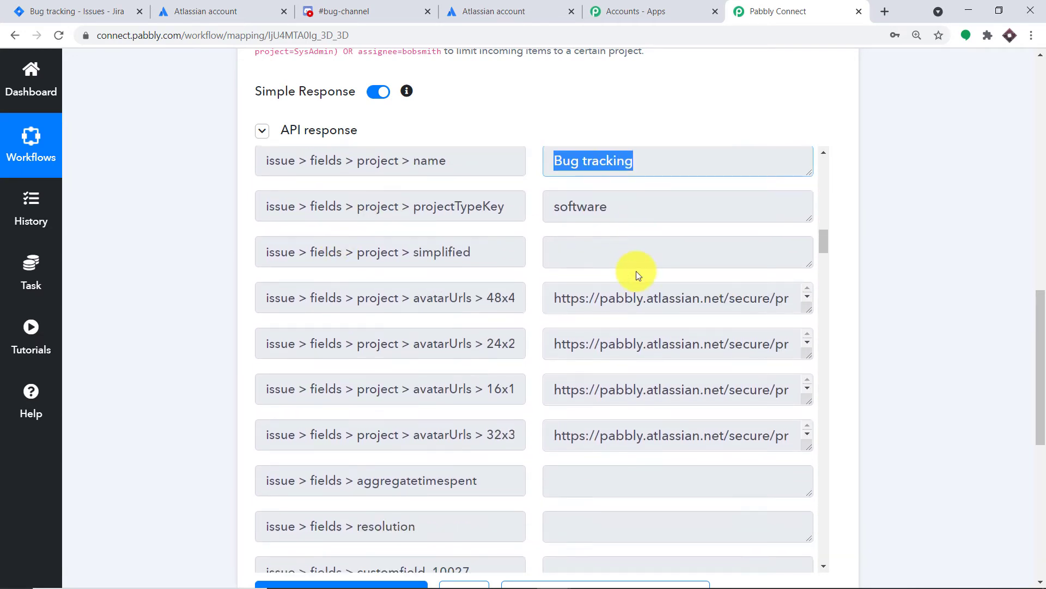
# Step: Look through the remaining issue fields of the API response and check the issue summary
pyautogui.scroll(-4, 636, 270)
pyautogui.scroll(-8, 652, 301)
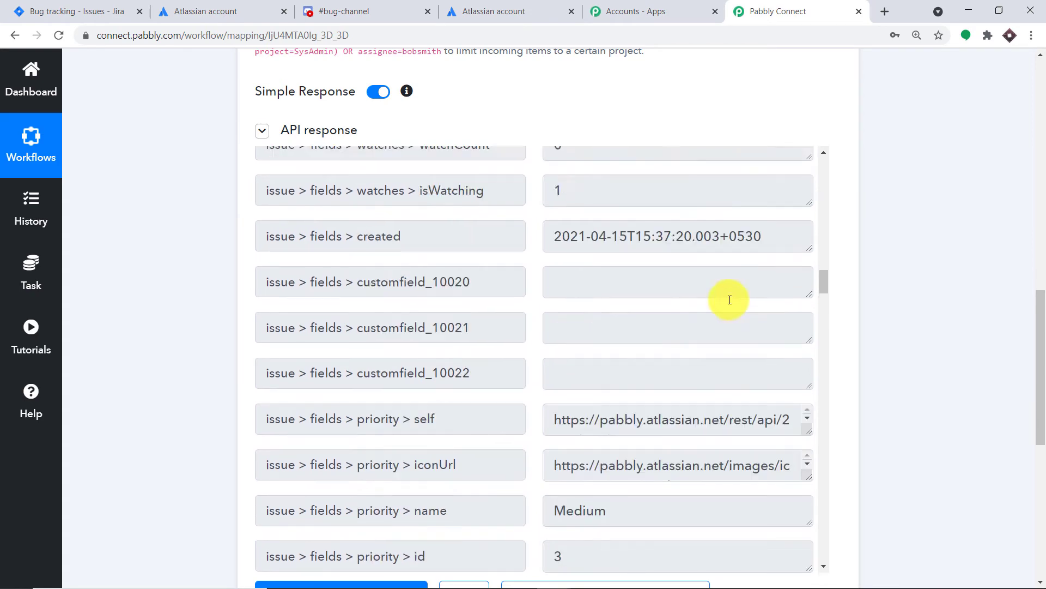
pyautogui.scroll(-8, 729, 300)
pyautogui.scroll(4, 727, 300)
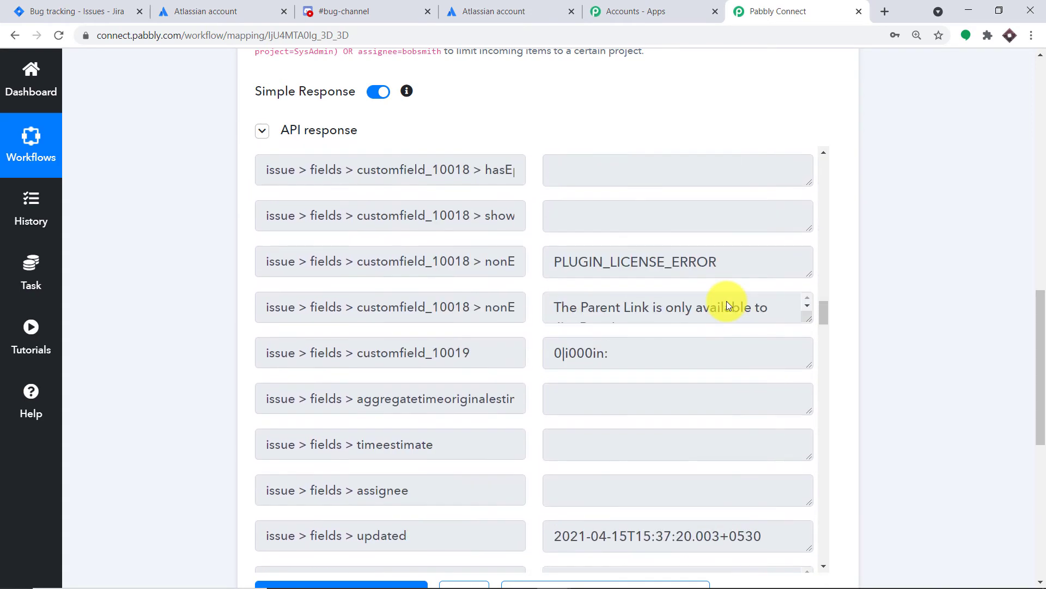
pyautogui.scroll(-1, 728, 302)
pyautogui.moveTo(821, 316); pyautogui.dragTo(804, 459)
pyautogui.moveTo(671, 398); pyautogui.dragTo(742, 335)
pyautogui.moveTo(826, 345); pyautogui.dragTo(831, 378)
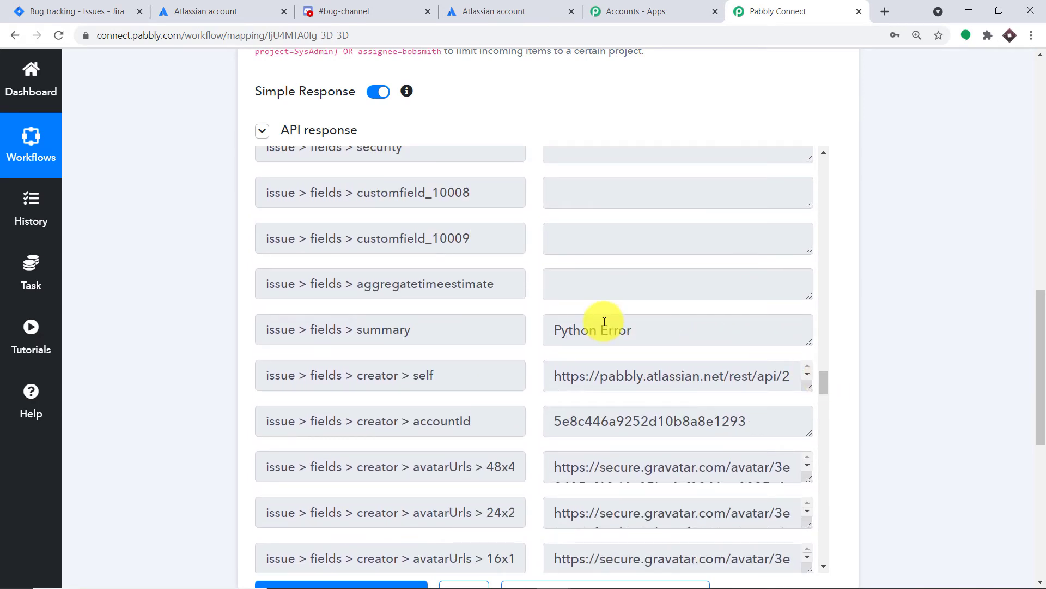
pyautogui.moveTo(635, 330); pyautogui.dragTo(539, 339)
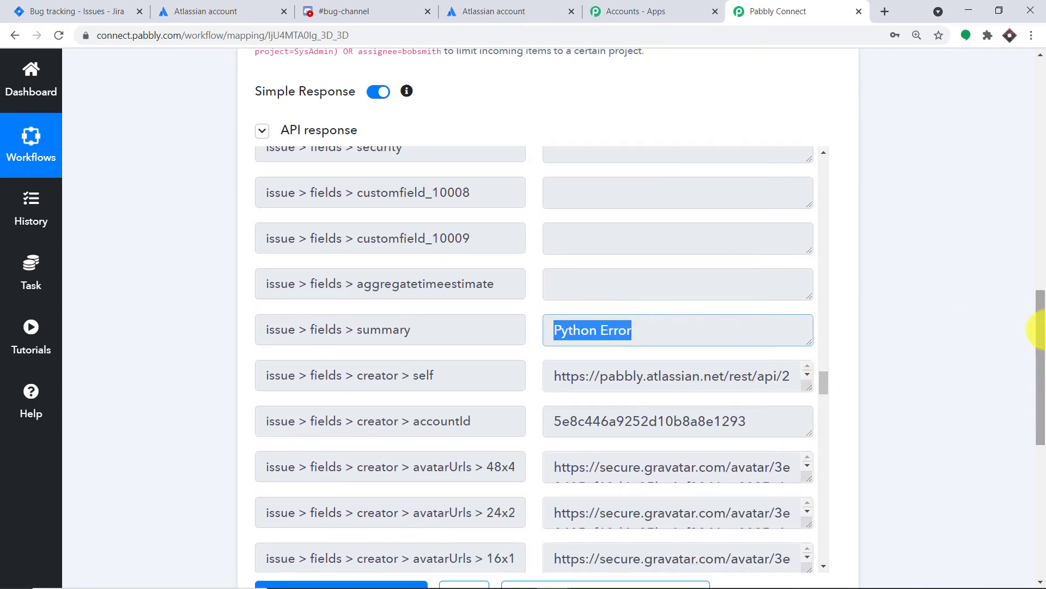
# Step: Add a Discord action after the Jira trigger with Send Channel Message as its action event
pyautogui.moveTo(1040, 330); pyautogui.dragTo(1035, 467)
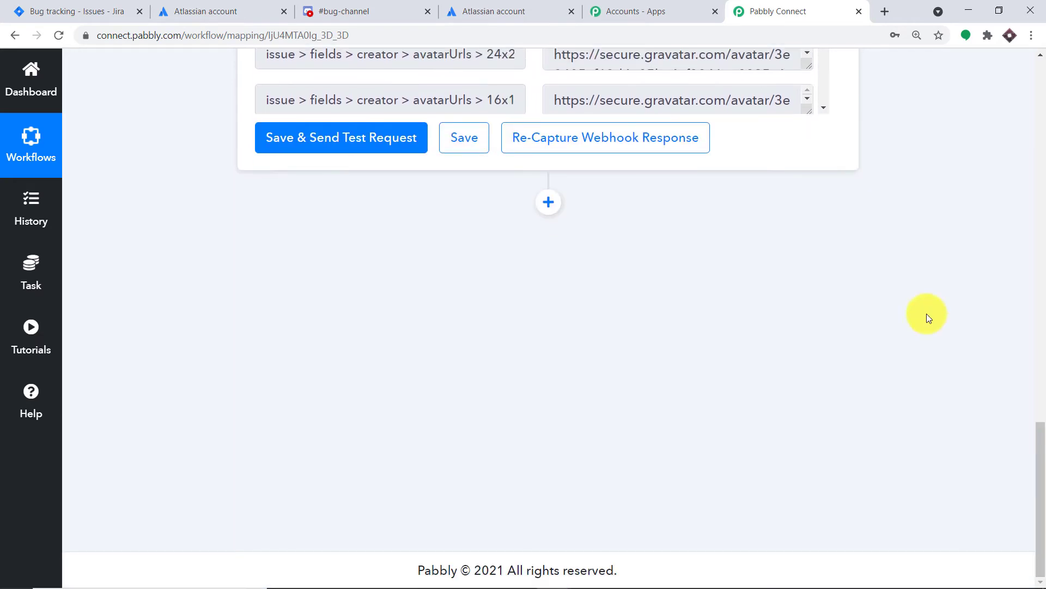
pyautogui.click(548, 202)
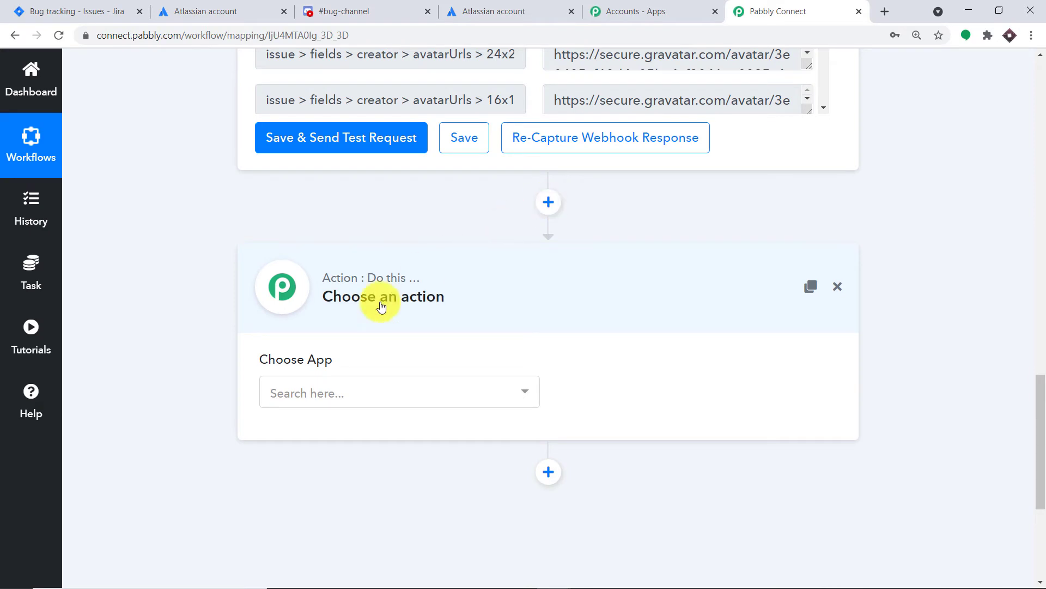
pyautogui.click(335, 392)
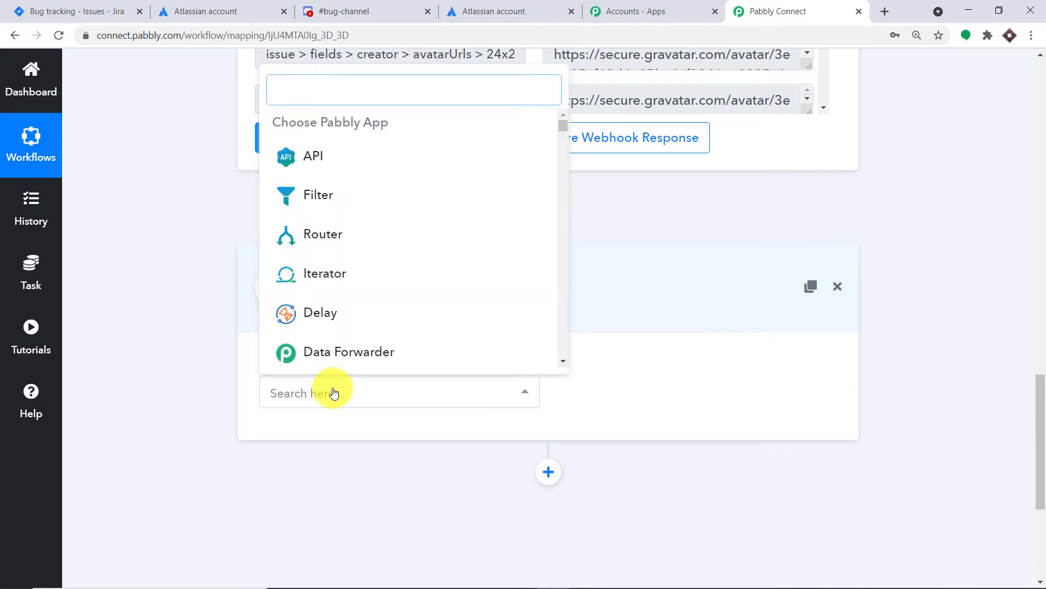
pyautogui.write('disc')
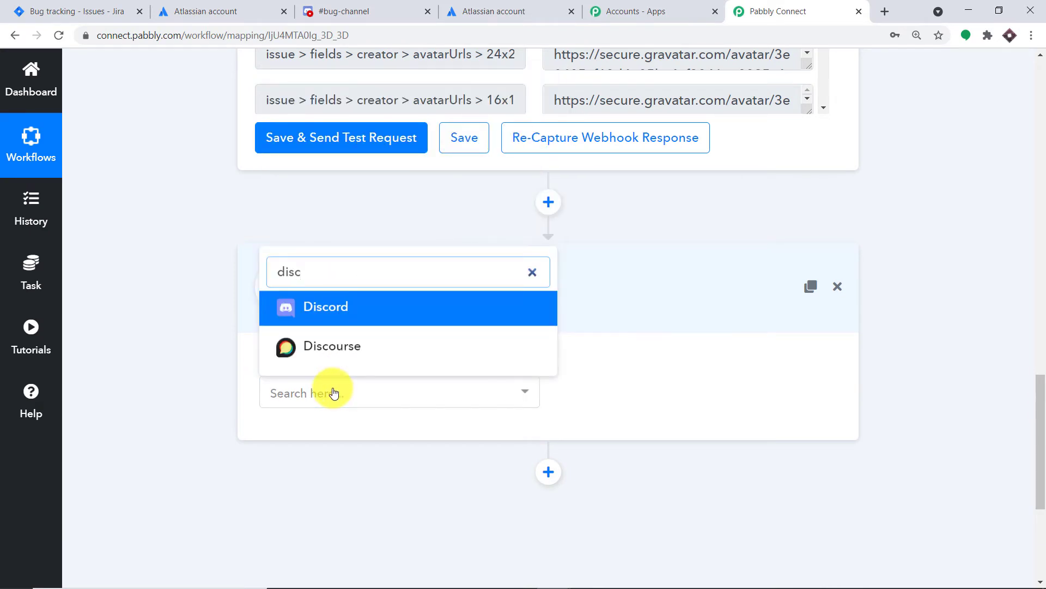
pyautogui.click(369, 313)
pyautogui.click(657, 393)
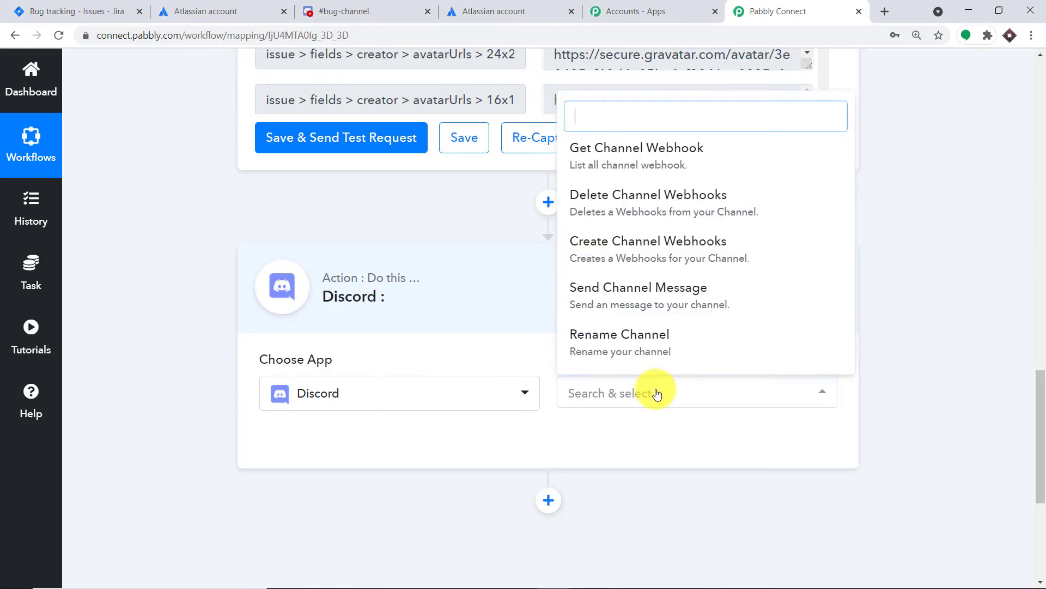
pyautogui.click(670, 292)
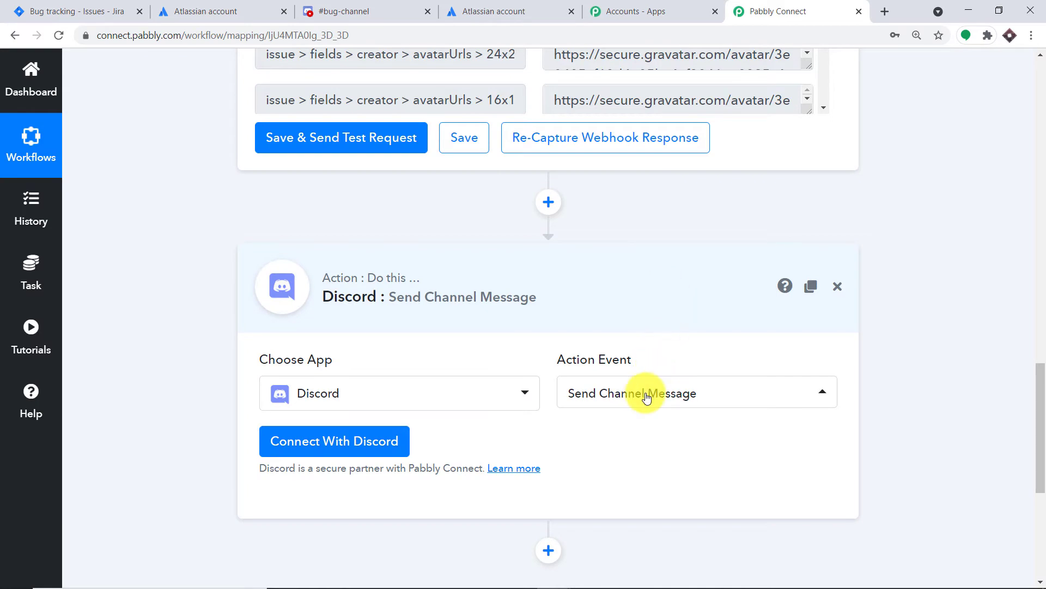
pyautogui.click(647, 391)
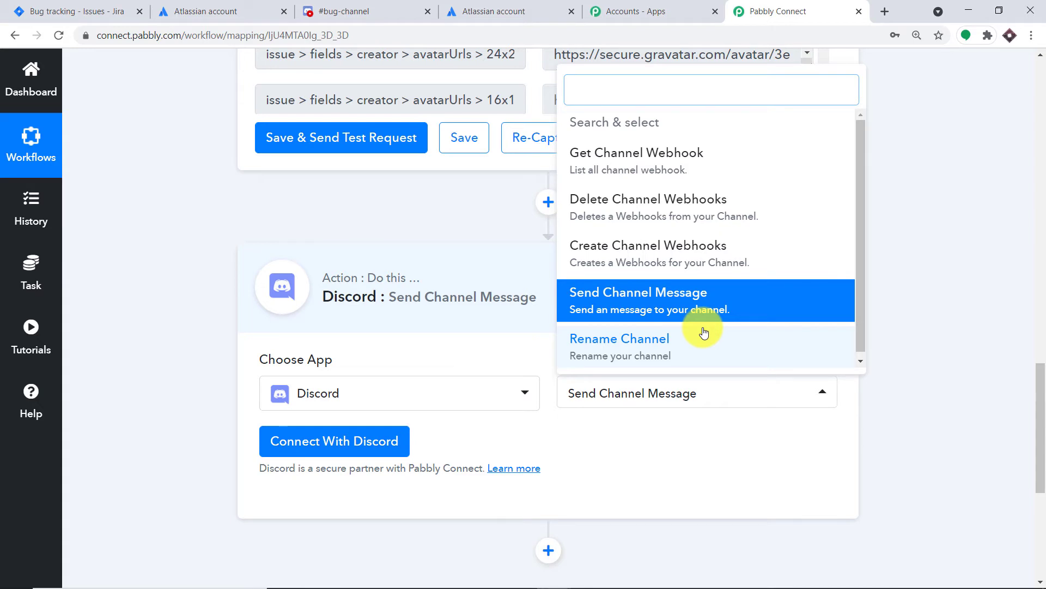
pyautogui.click(688, 436)
# Step: Connect the Send Channel Message action to Discord with new credentials, authorizing Pabbly on the available server with all requested permissions
pyautogui.click(335, 443)
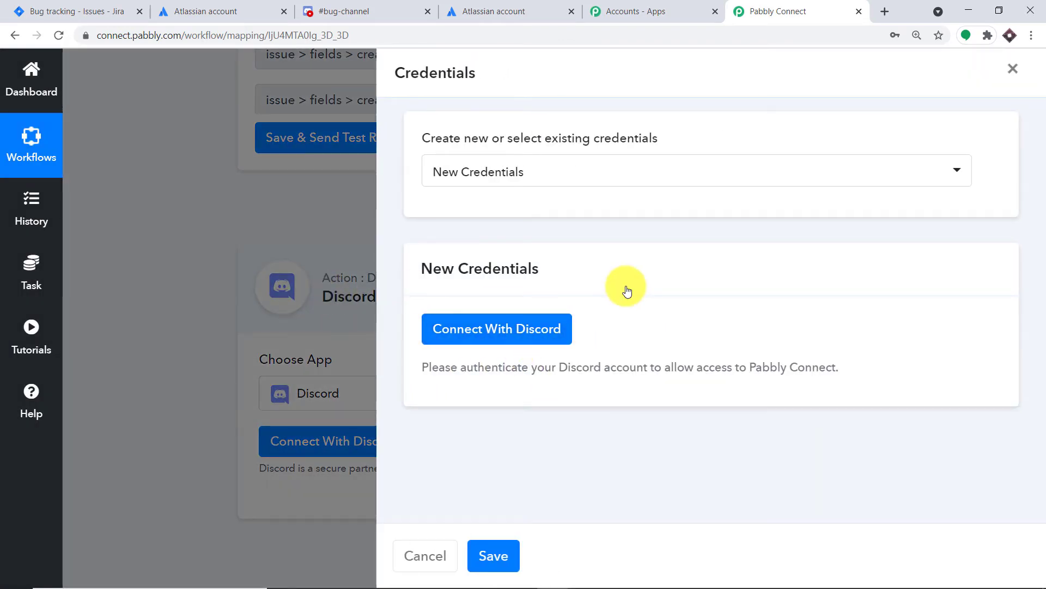
pyautogui.click(471, 334)
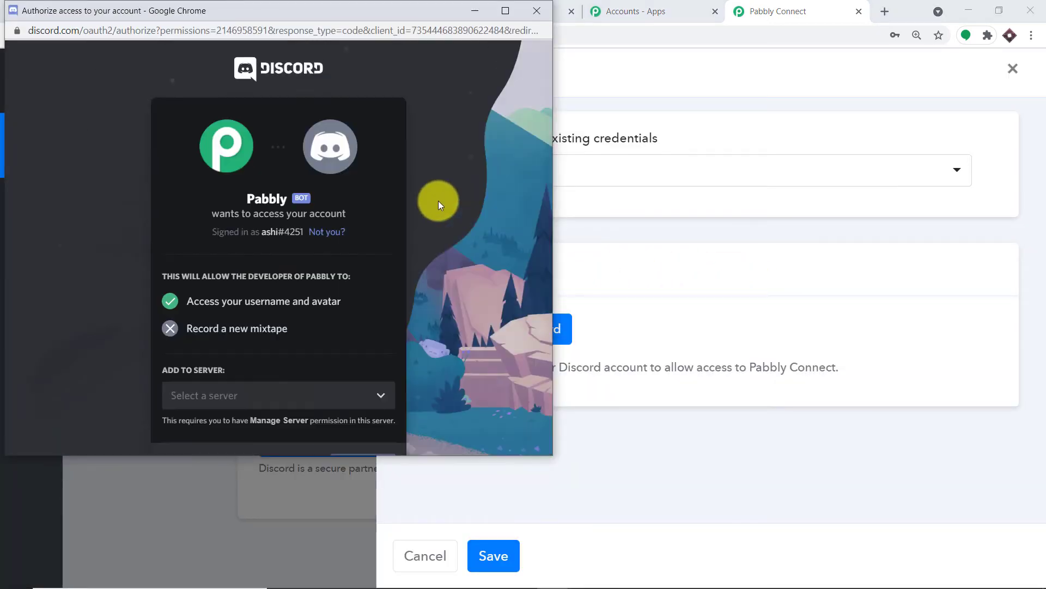
pyautogui.click(251, 397)
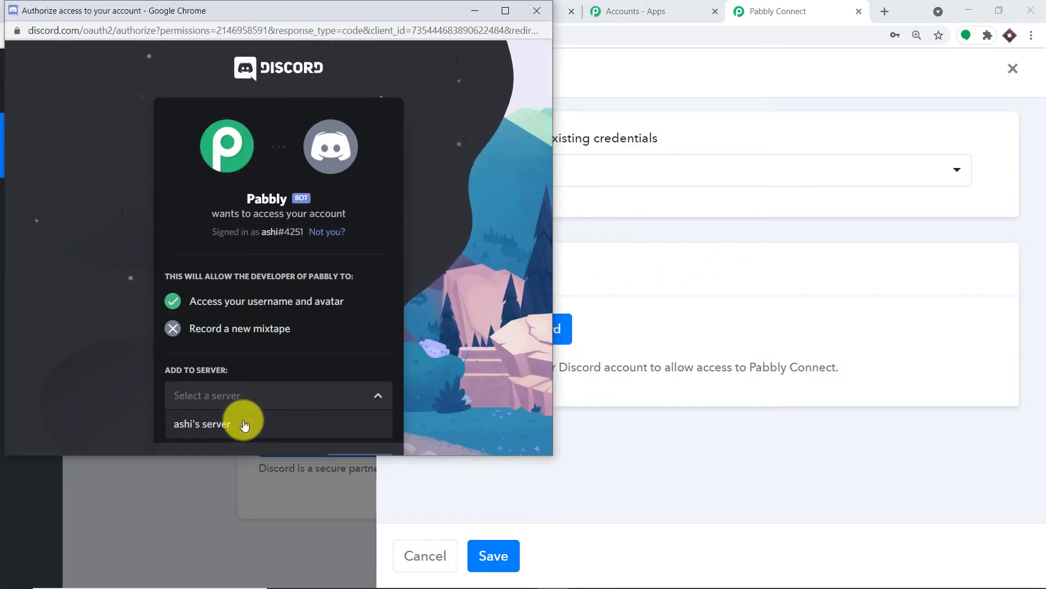
pyautogui.click(245, 422)
pyautogui.scroll(-1, 368, 376)
pyautogui.click(369, 404)
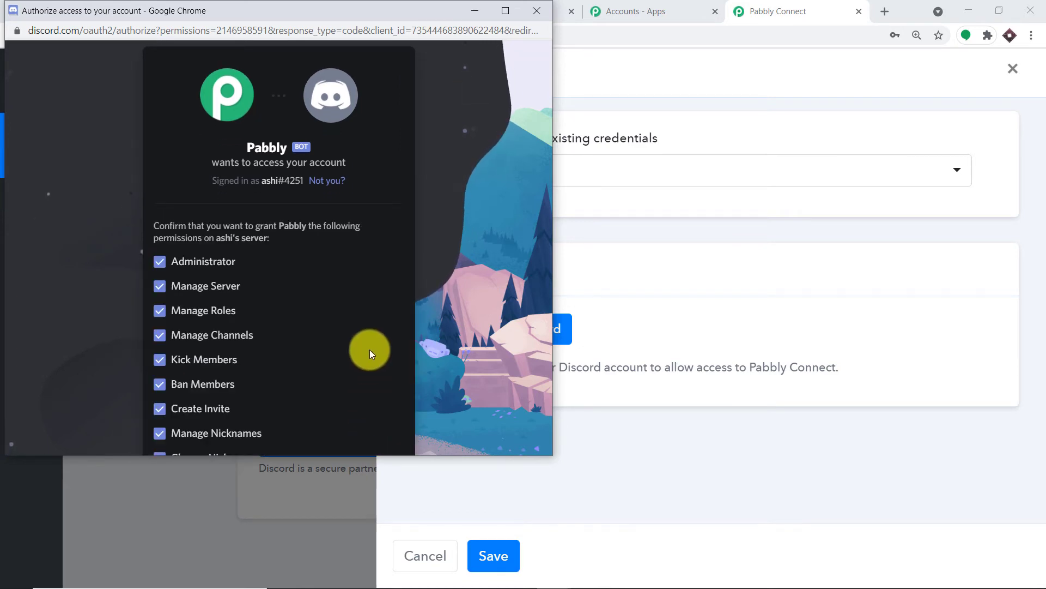
pyautogui.scroll(-9, 409, 276)
pyautogui.scroll(-5, 410, 278)
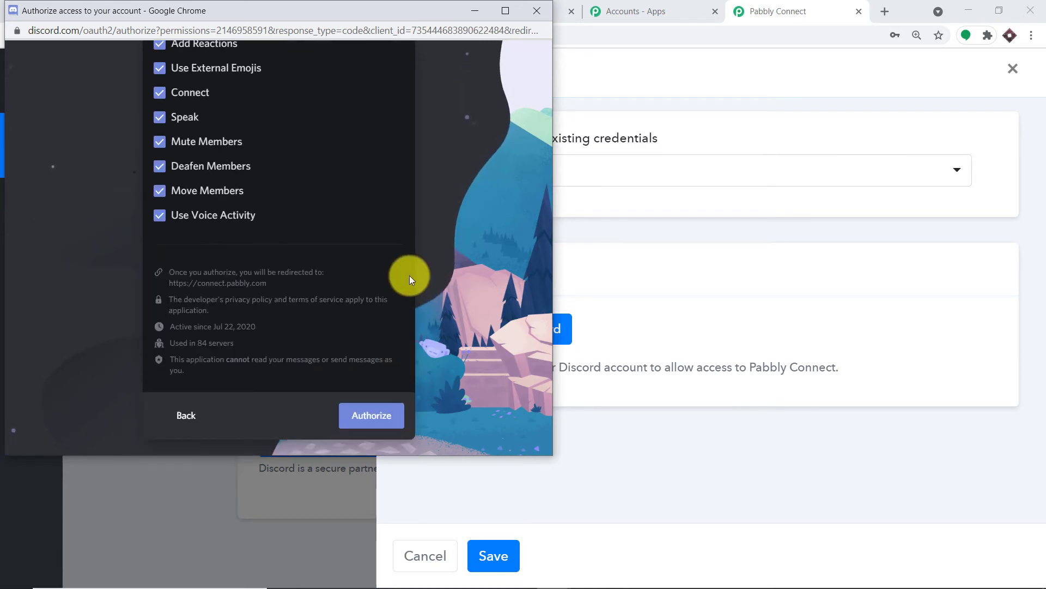
pyautogui.click(375, 422)
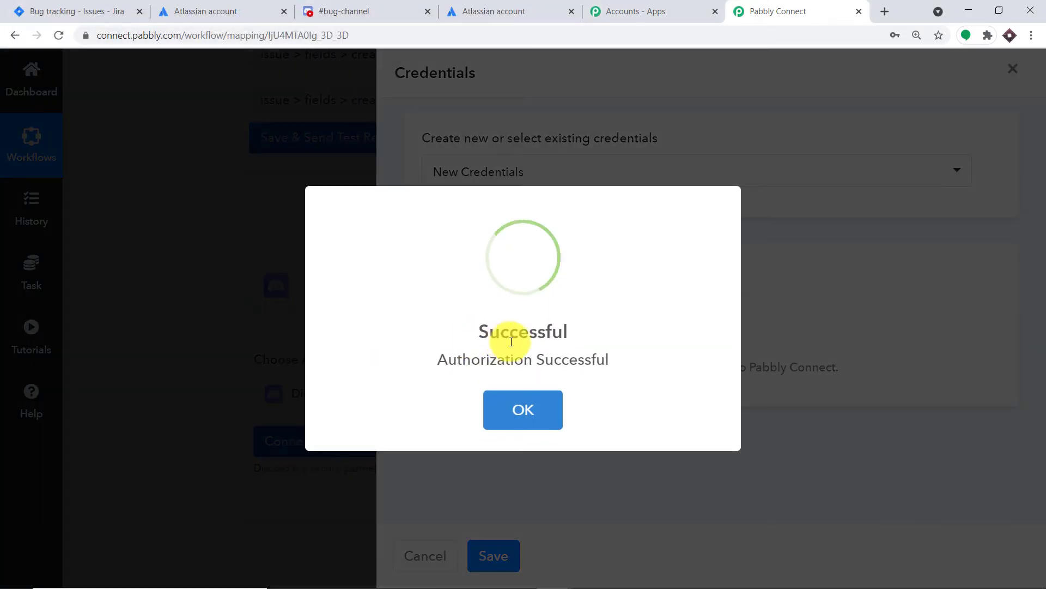
pyautogui.click(544, 413)
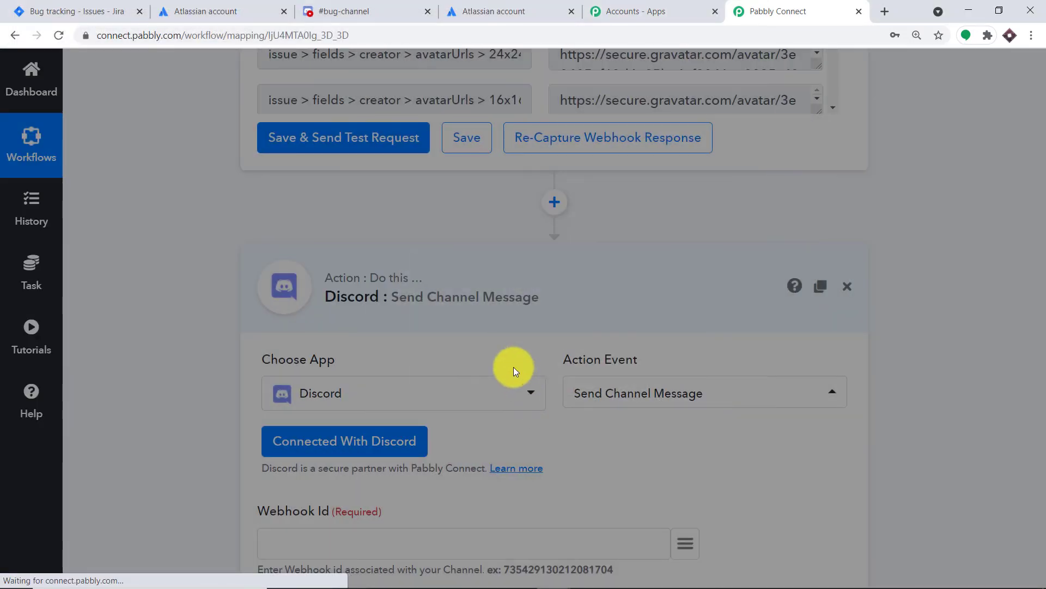
# Step: Review the fields the Send Channel Message action requires, including the webhook ID, webhook token and message text
pyautogui.scroll(-5, 507, 348)
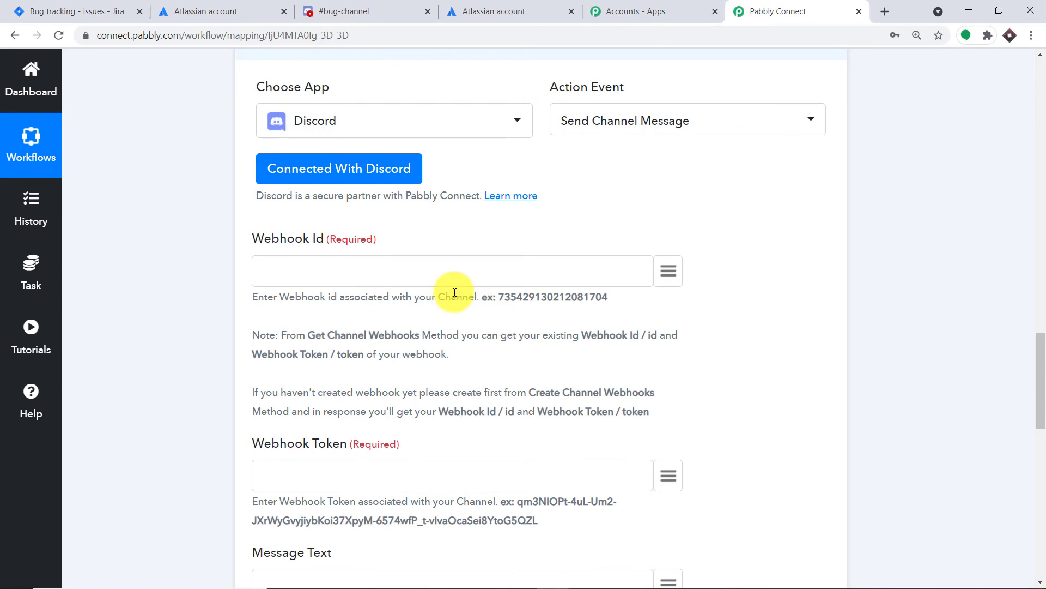
pyautogui.click(311, 273)
pyautogui.scroll(-3, 318, 299)
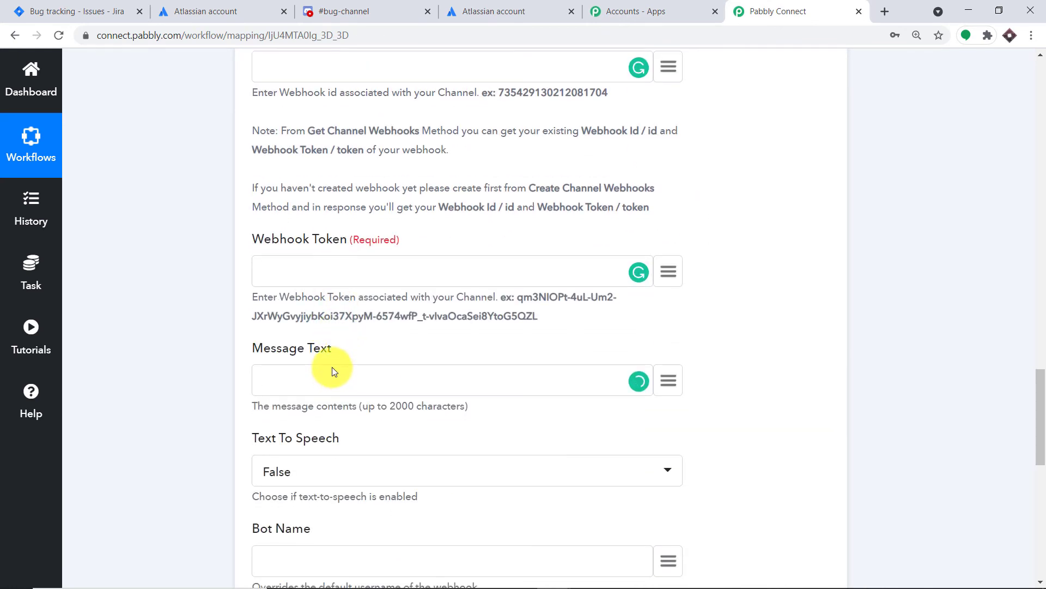
pyautogui.scroll(-2, 333, 371)
pyautogui.scroll(4, 331, 345)
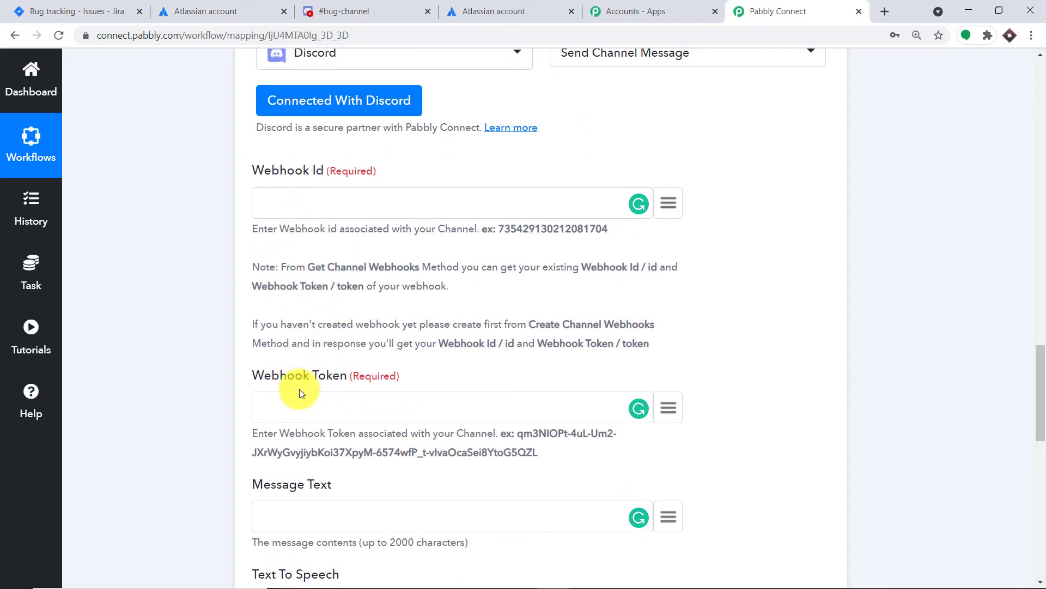
# Step: Insert a Discord action with the Get Channel Webhook event between the Jira trigger and the Send Channel Message action
pyautogui.scroll(6, 368, 309)
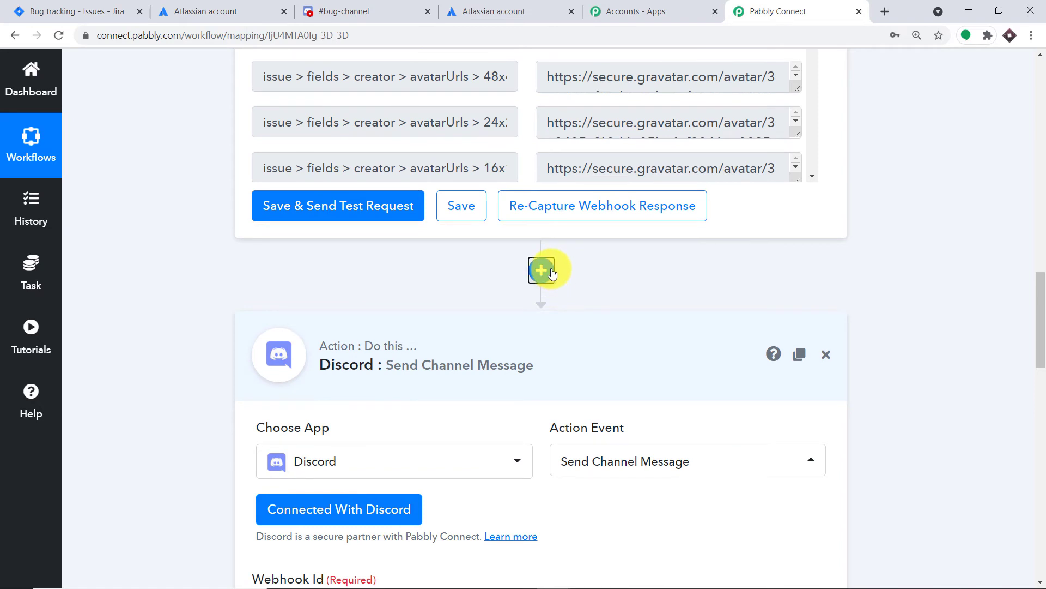
pyautogui.click(553, 272)
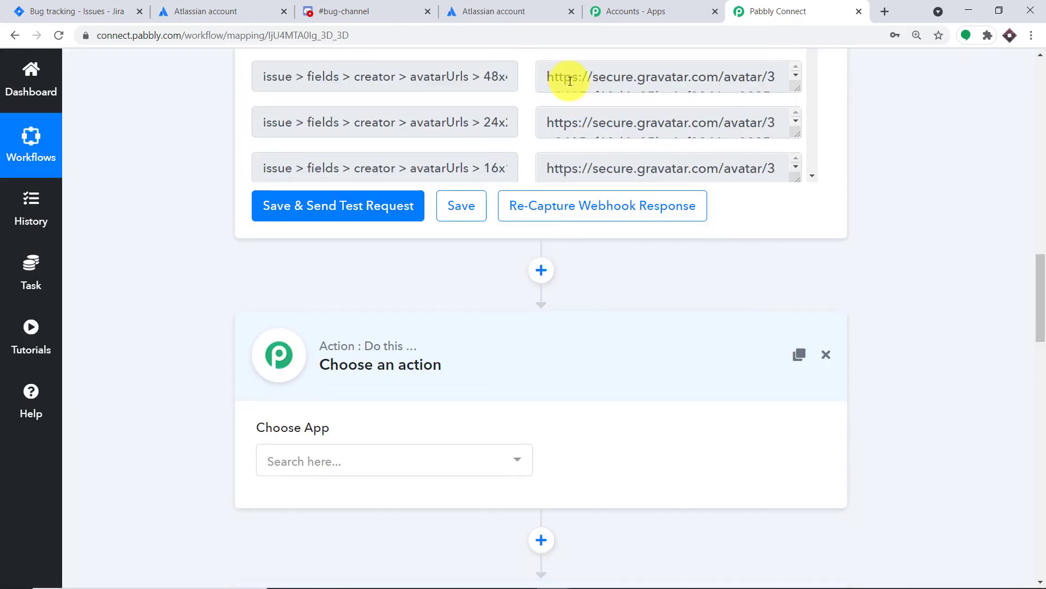
pyautogui.scroll(-10, 619, 147)
pyautogui.moveTo(1042, 262); pyautogui.dragTo(1038, 291)
pyautogui.click(363, 396)
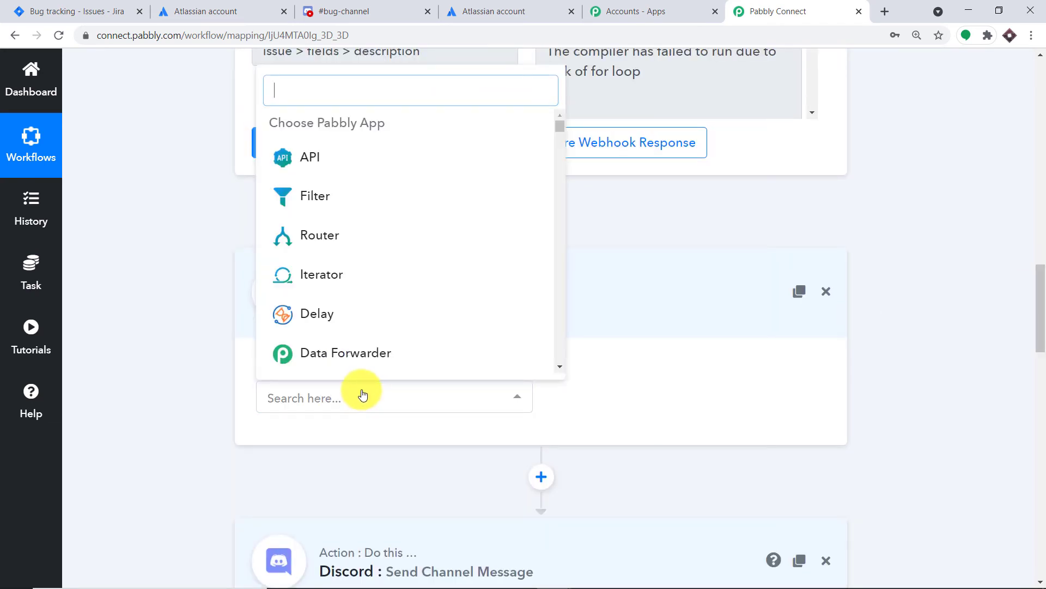
pyautogui.write('dis')
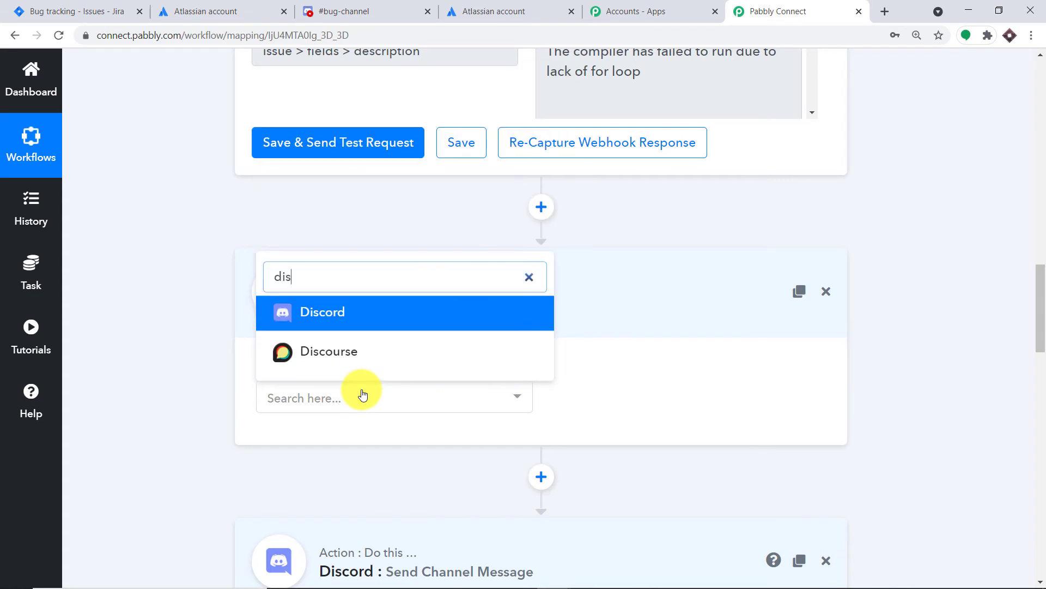
pyautogui.write('c')
pyautogui.click(366, 312)
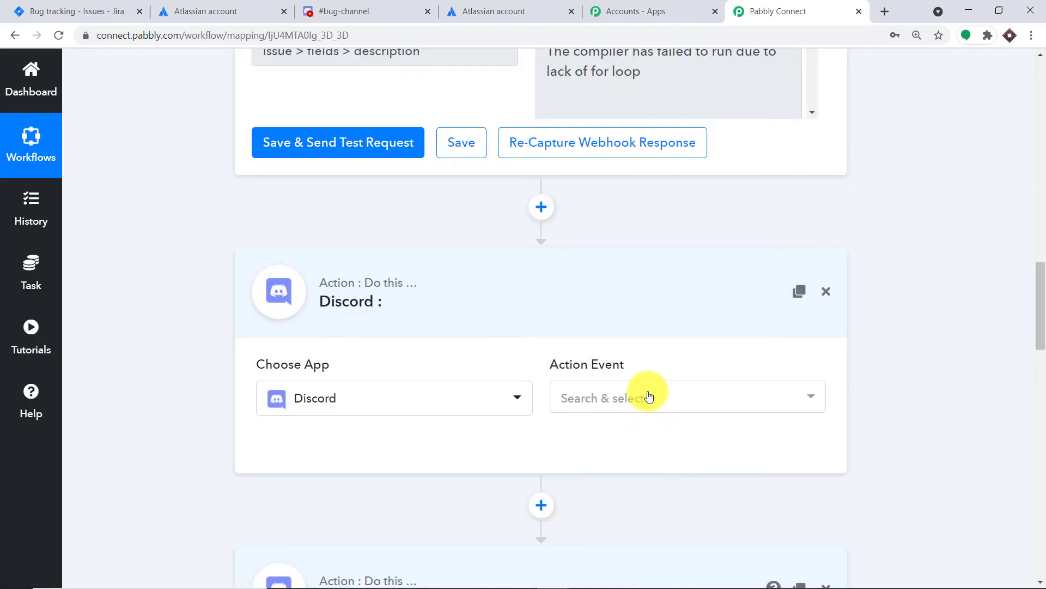
pyautogui.click(648, 397)
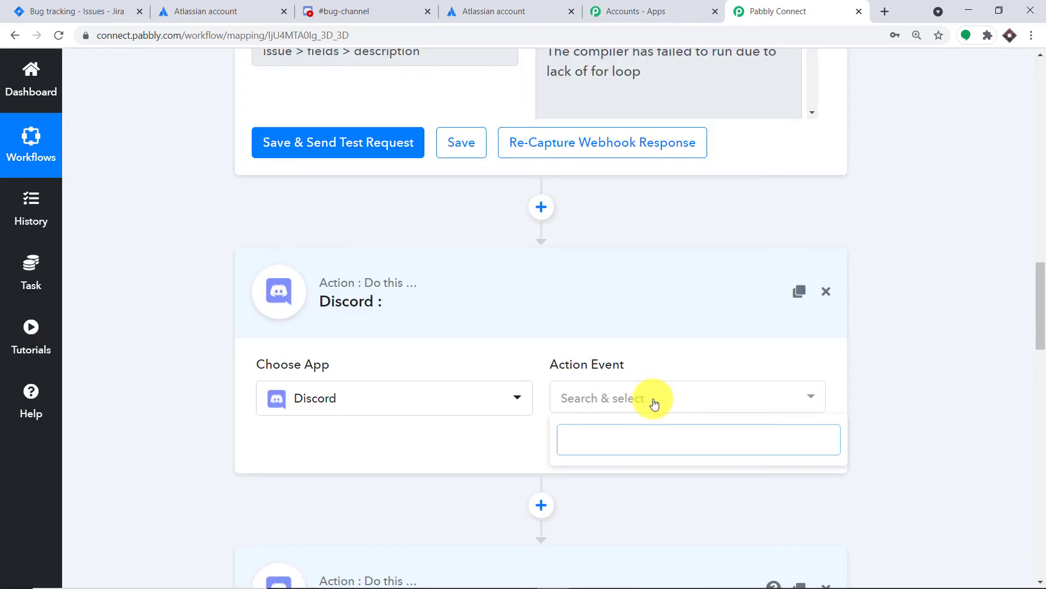
pyautogui.click(663, 402)
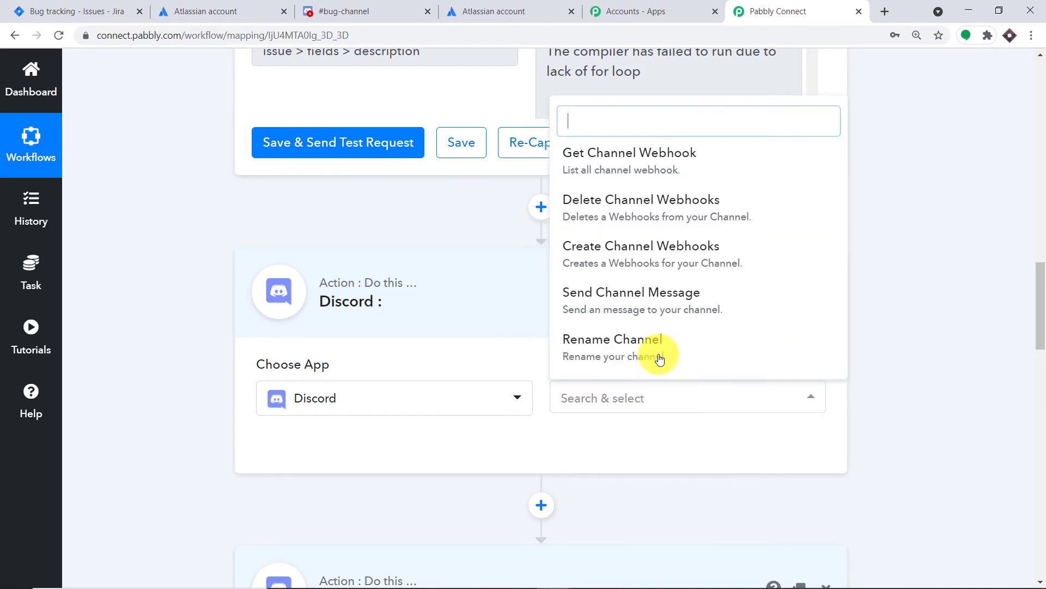
pyautogui.click(641, 158)
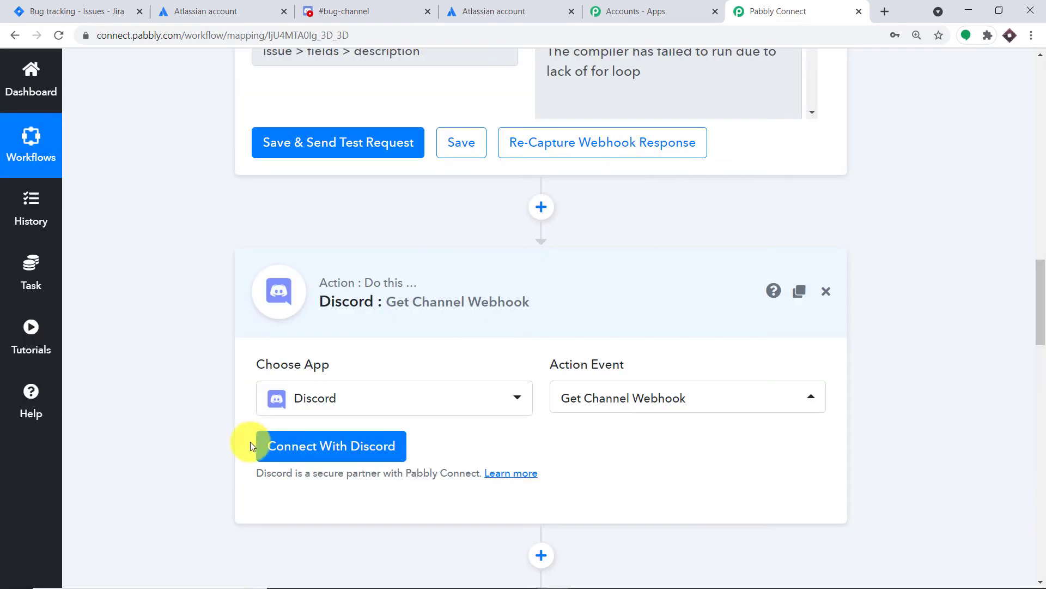
# Step: Connect the Get Channel Webhook action to Discord with the existing Discord #16 credentials and save the connection
pyautogui.click(304, 452)
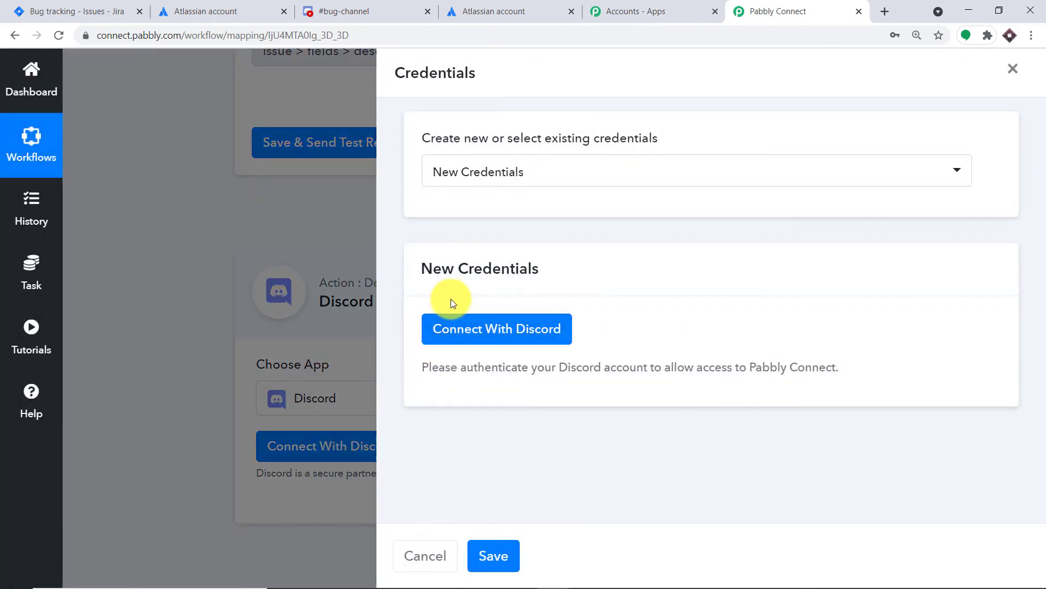
pyautogui.click(486, 180)
pyautogui.scroll(-3, 500, 358)
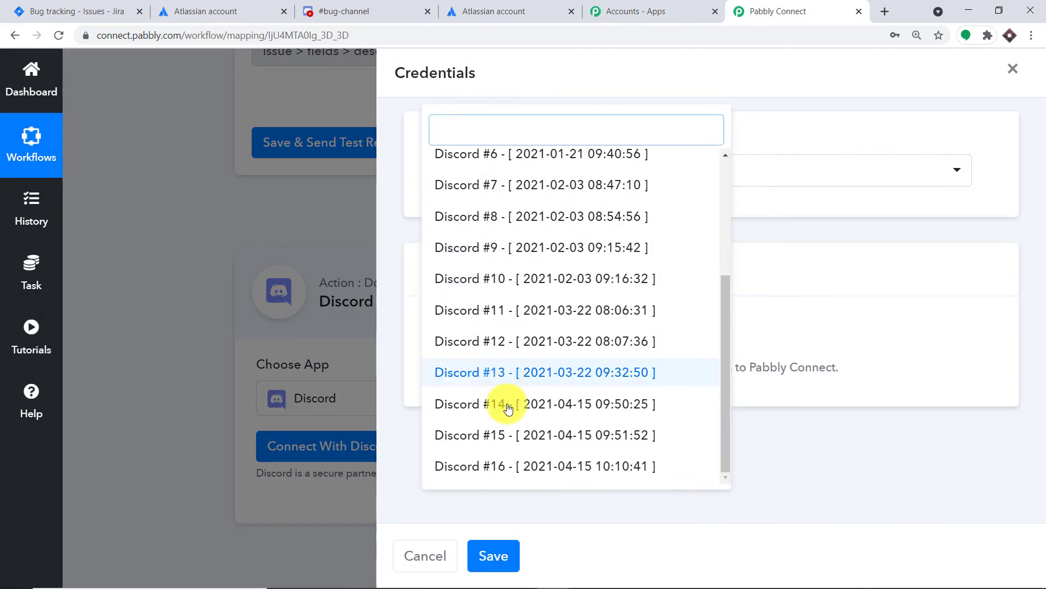
pyautogui.click(509, 465)
pyautogui.click(482, 551)
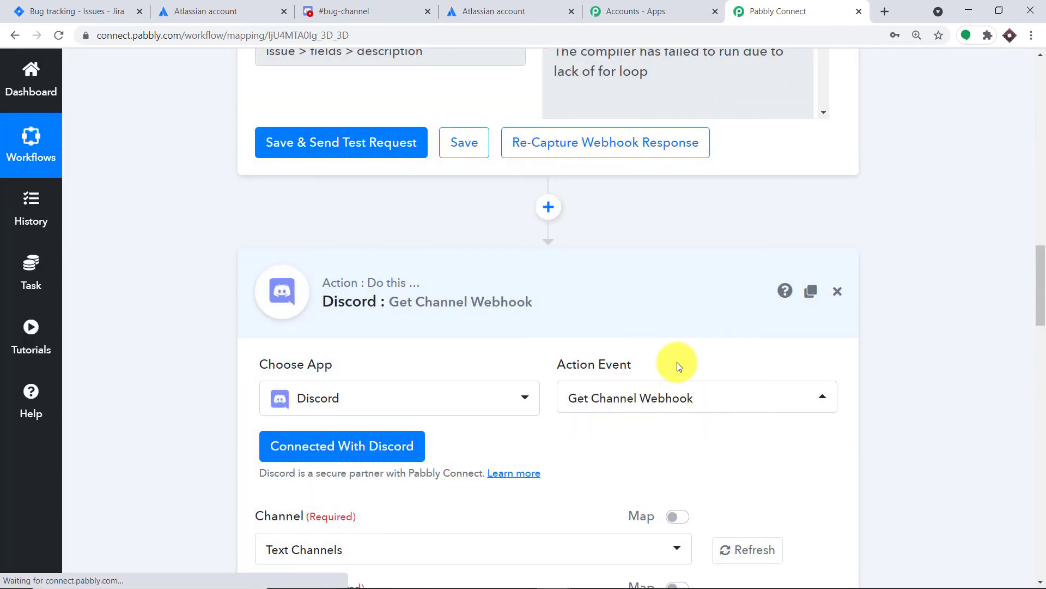
# Step: Check the channel name in Discord and choose bug-channel as the channel of the Get Channel Webhook action
pyautogui.scroll(-1, 476, 316)
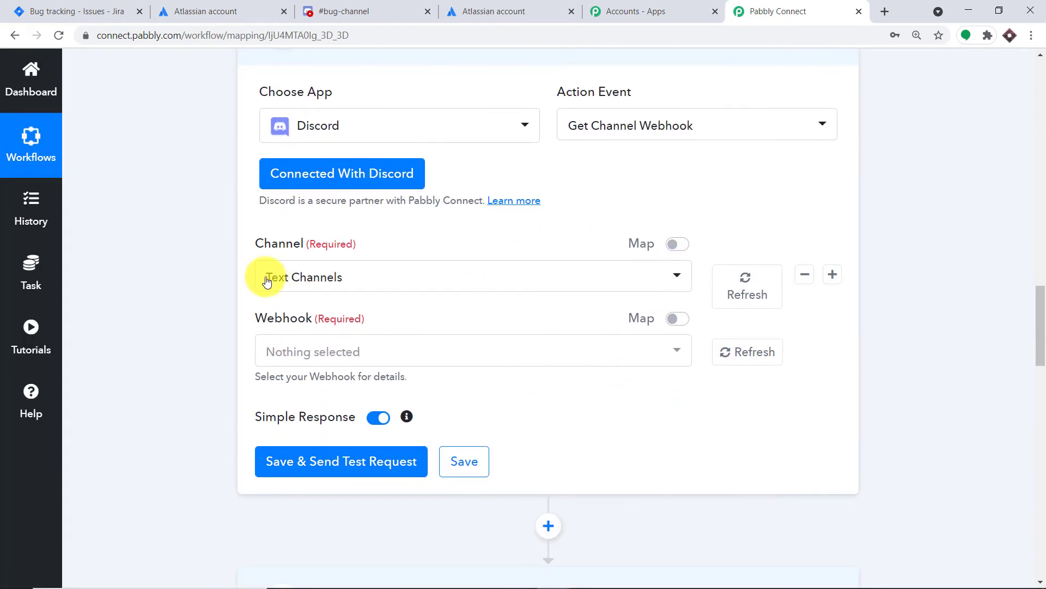
pyautogui.click(406, 11)
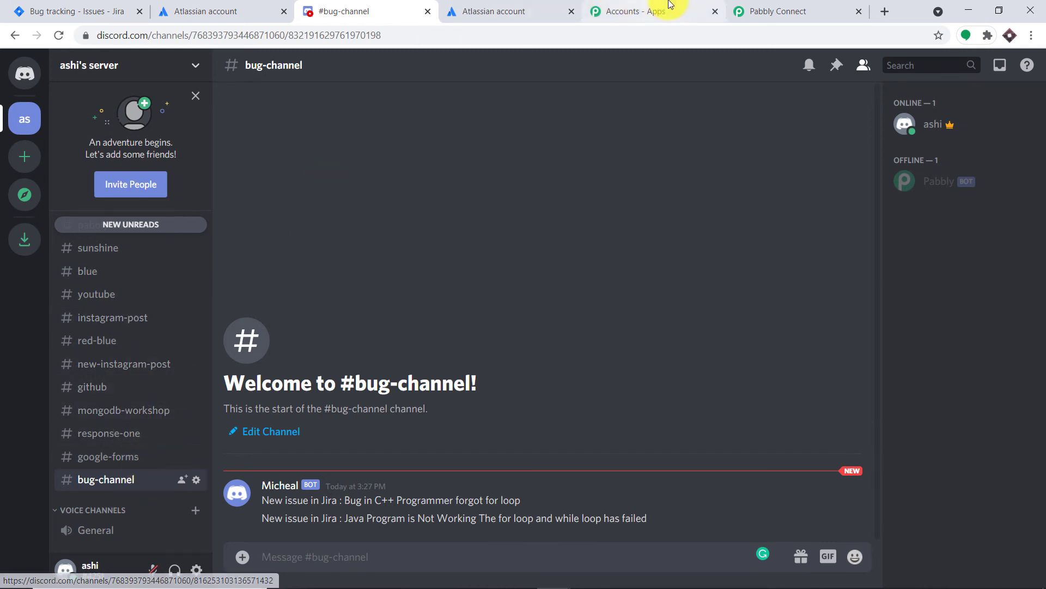
pyautogui.click(746, 10)
pyautogui.click(372, 277)
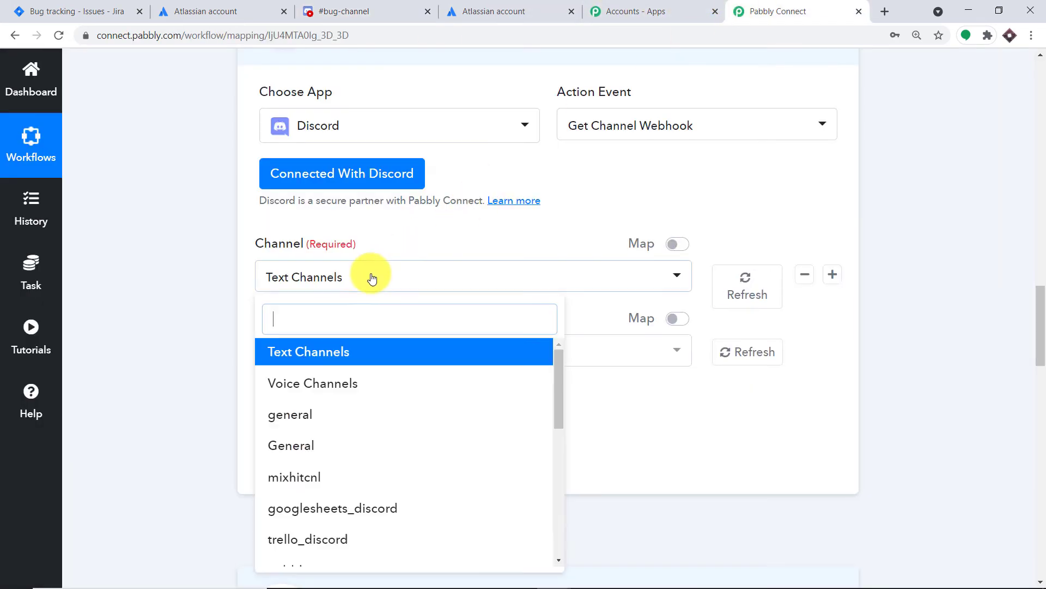
pyautogui.scroll(-5, 361, 436)
pyautogui.scroll(-2, 364, 509)
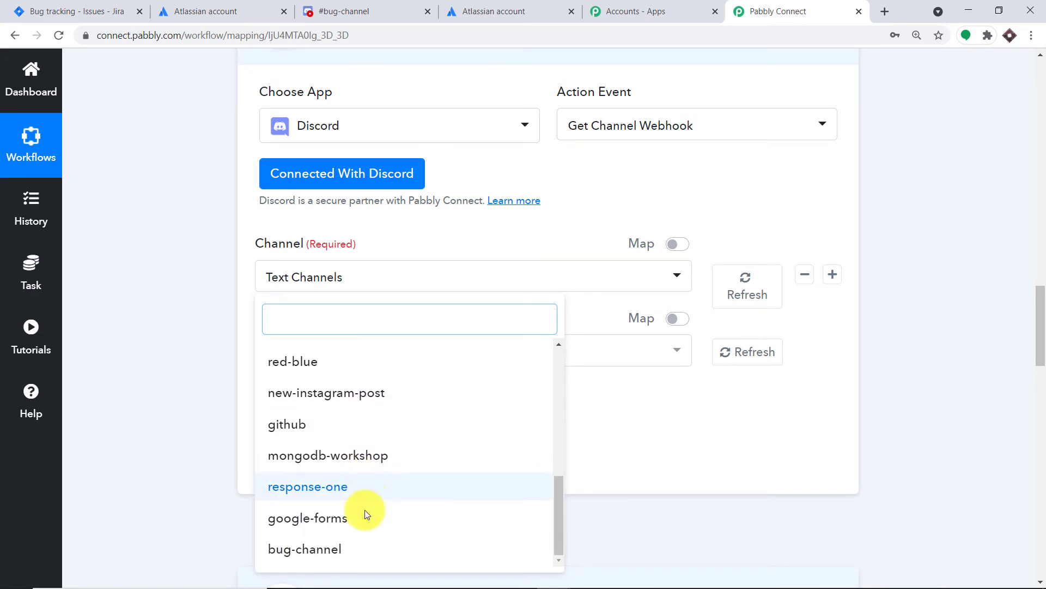
pyautogui.click(372, 7)
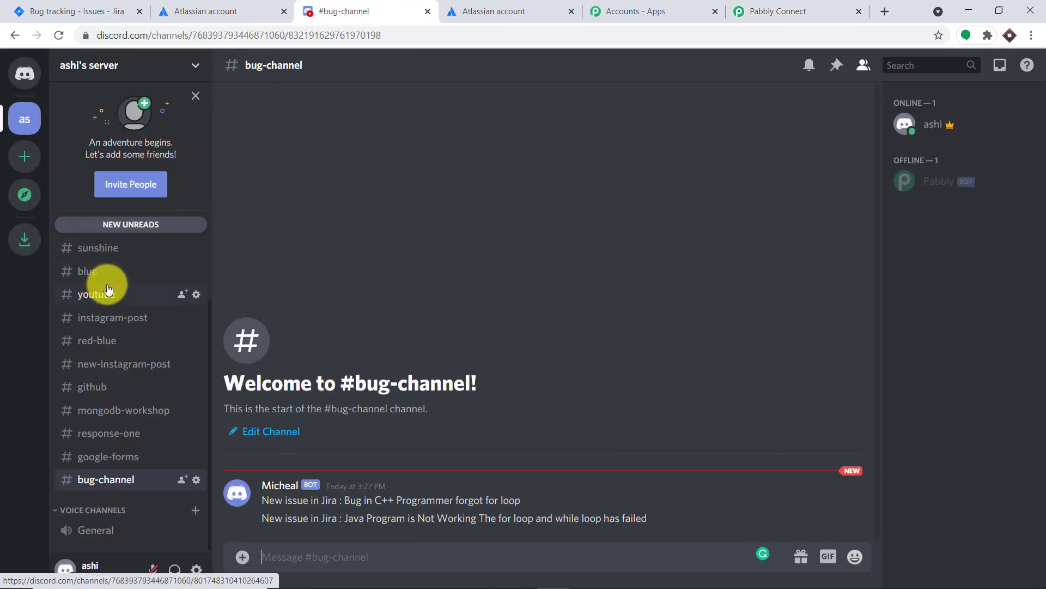
pyautogui.click(774, 10)
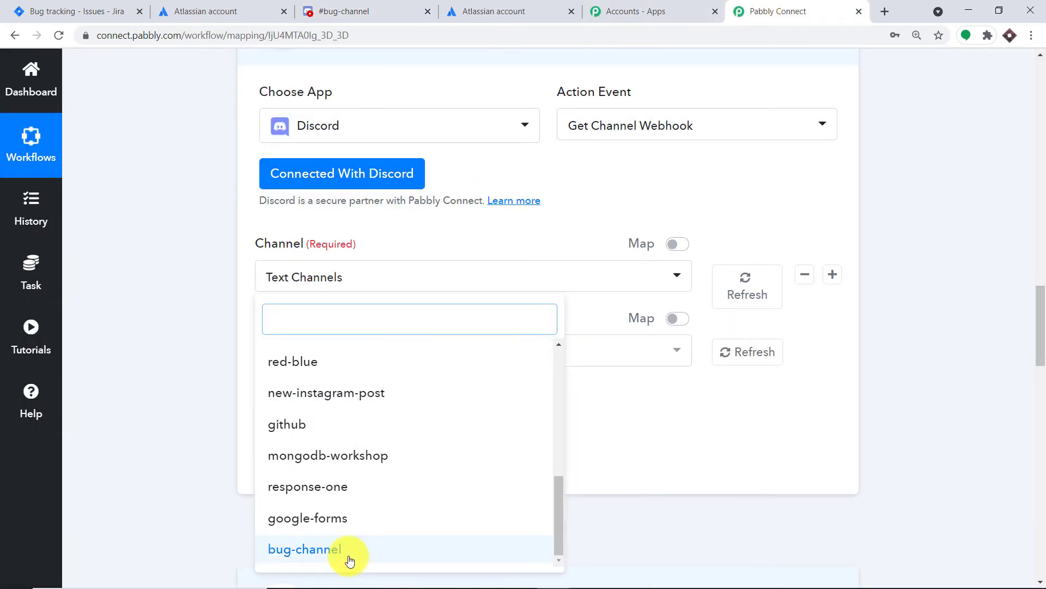
pyautogui.click(345, 551)
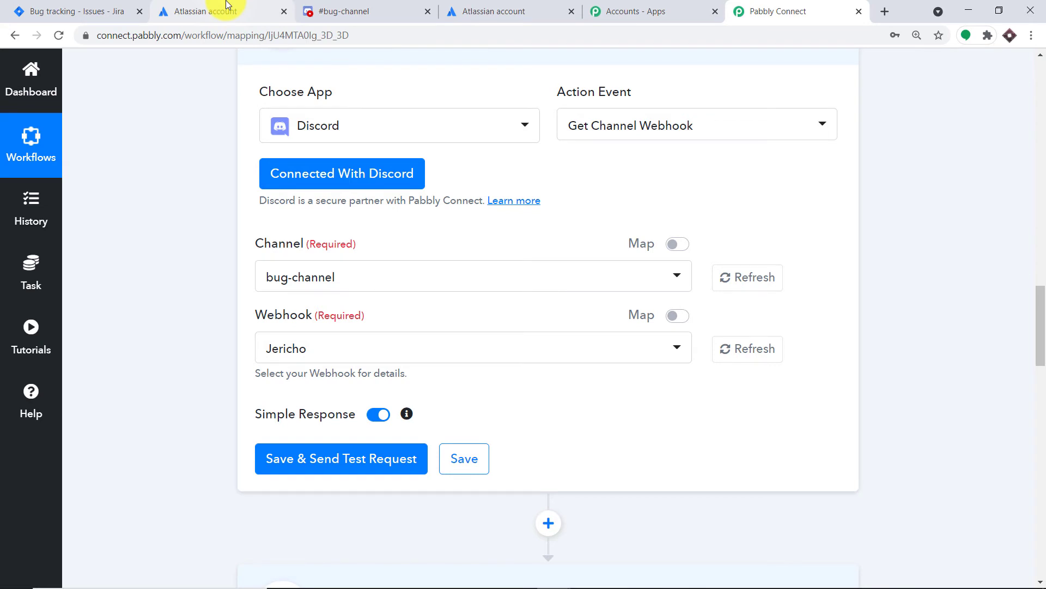
# Step: Switch to Discord and create a text channel named jira-issue under Voice Channels
pyautogui.click(339, 9)
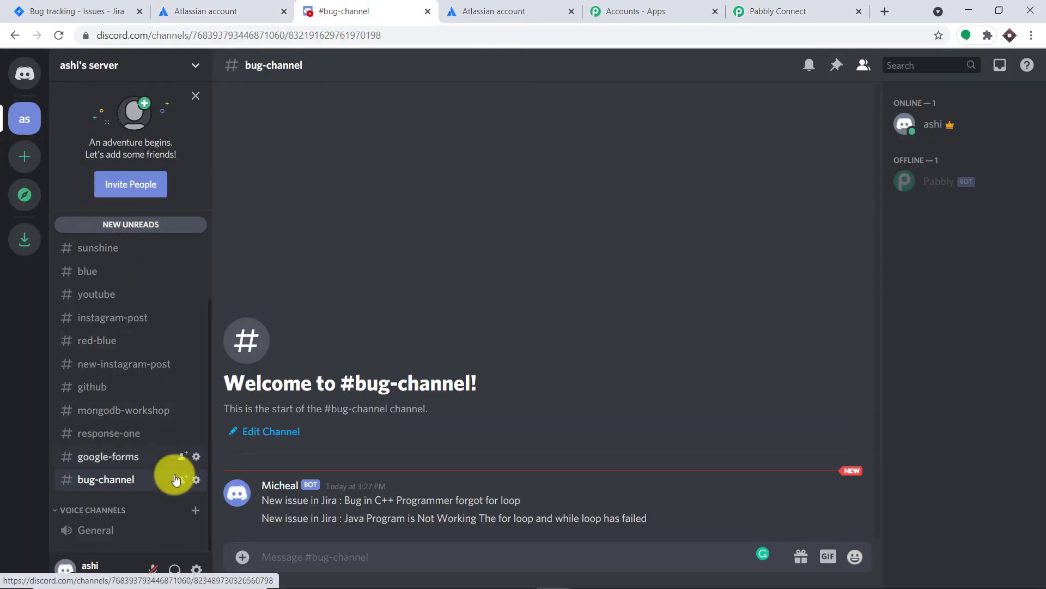
pyautogui.click(195, 510)
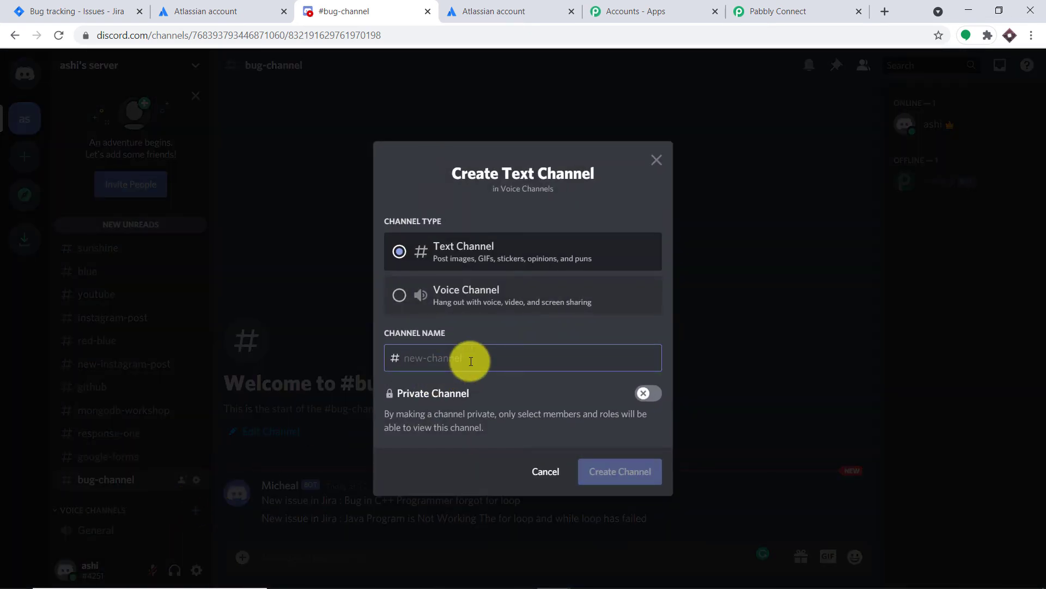
pyautogui.write('j')
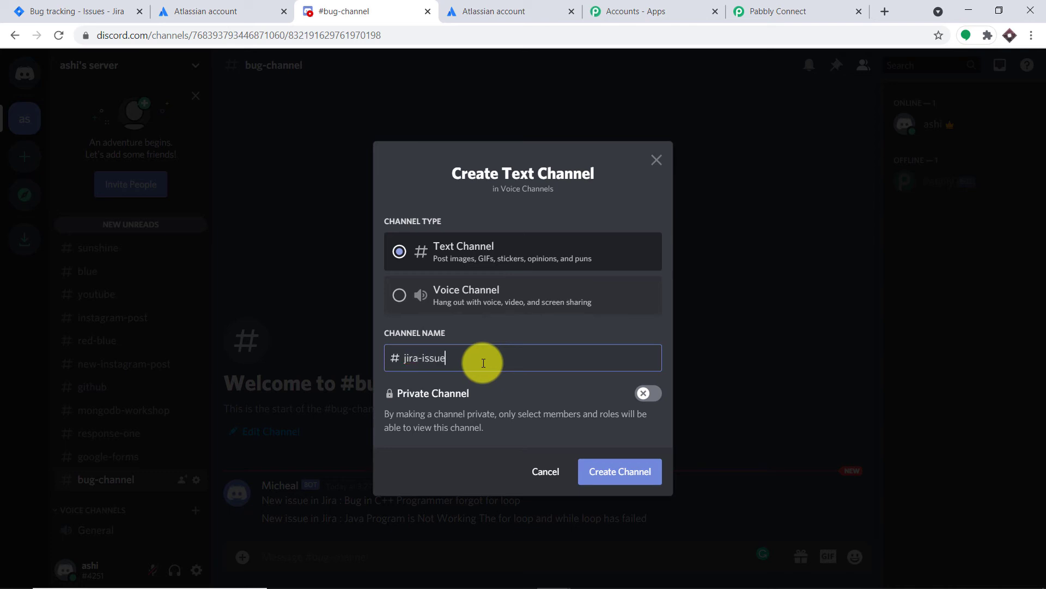
pyautogui.write('ira-issue')
pyautogui.click(602, 469)
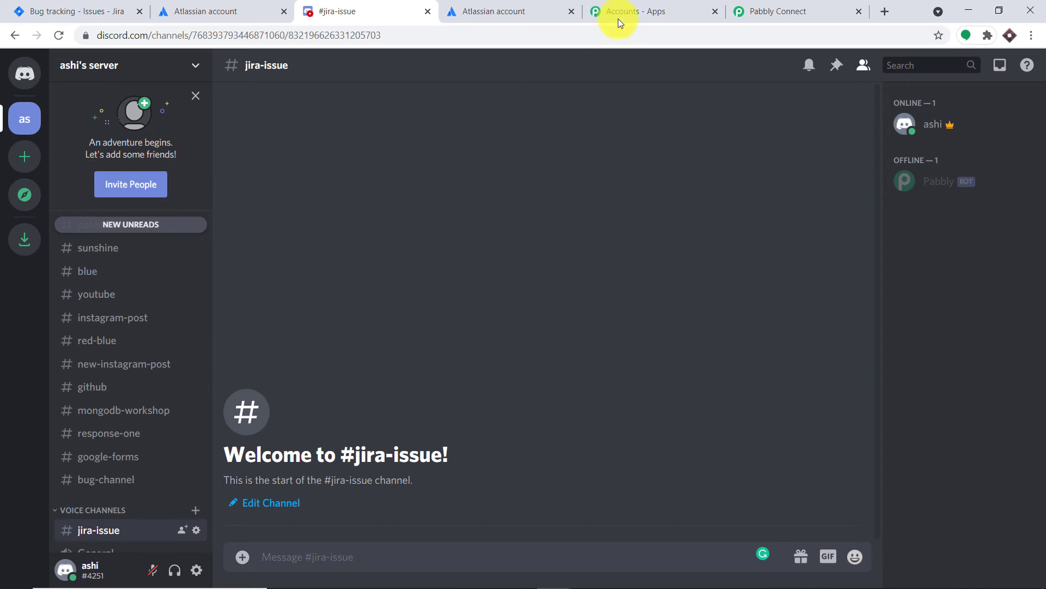
# Step: Return to Pabbly Connect, refresh the channel list and set the Get Channel Webhook action's channel to jira-issue
pyautogui.click(759, 11)
pyautogui.click(753, 281)
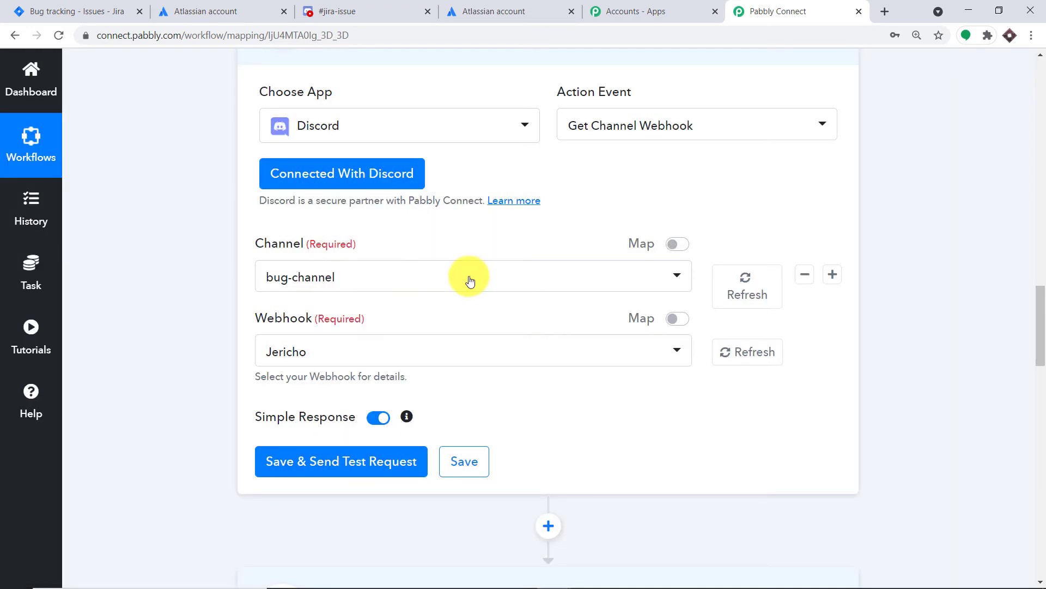
pyautogui.click(469, 276)
pyautogui.scroll(-1, 529, 413)
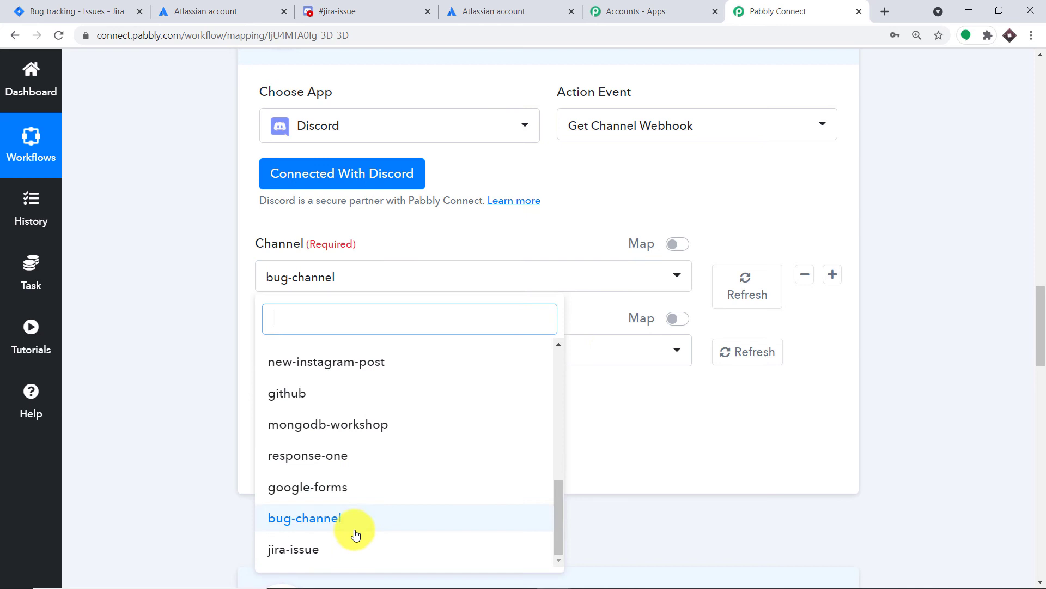
pyautogui.click(322, 551)
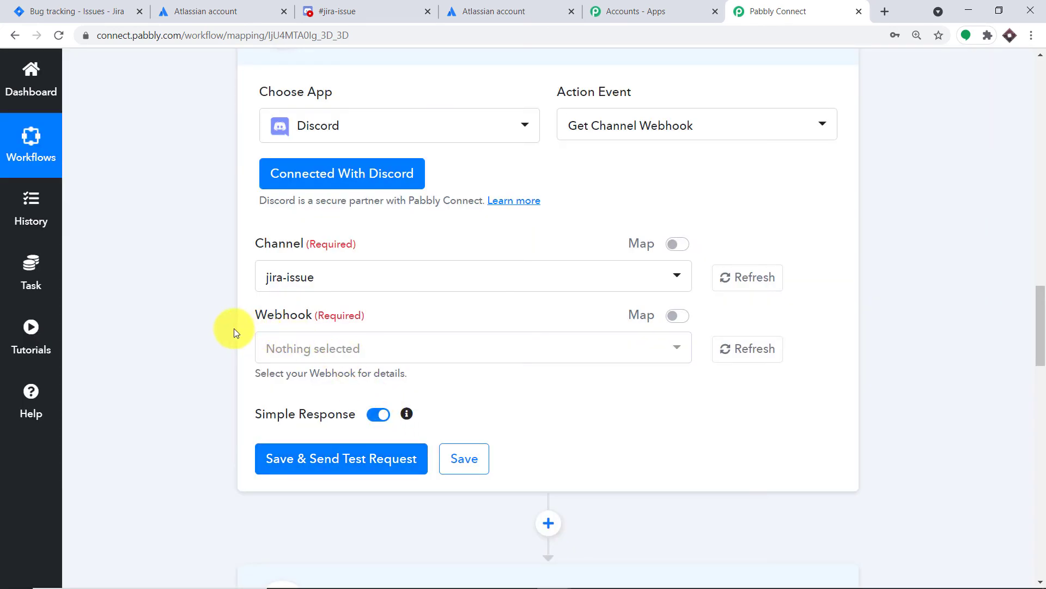
# Step: Compare the webhooks offered for the two channels by switching the channel to bug-channel and back to jira-issue
pyautogui.click(339, 279)
pyautogui.click(288, 517)
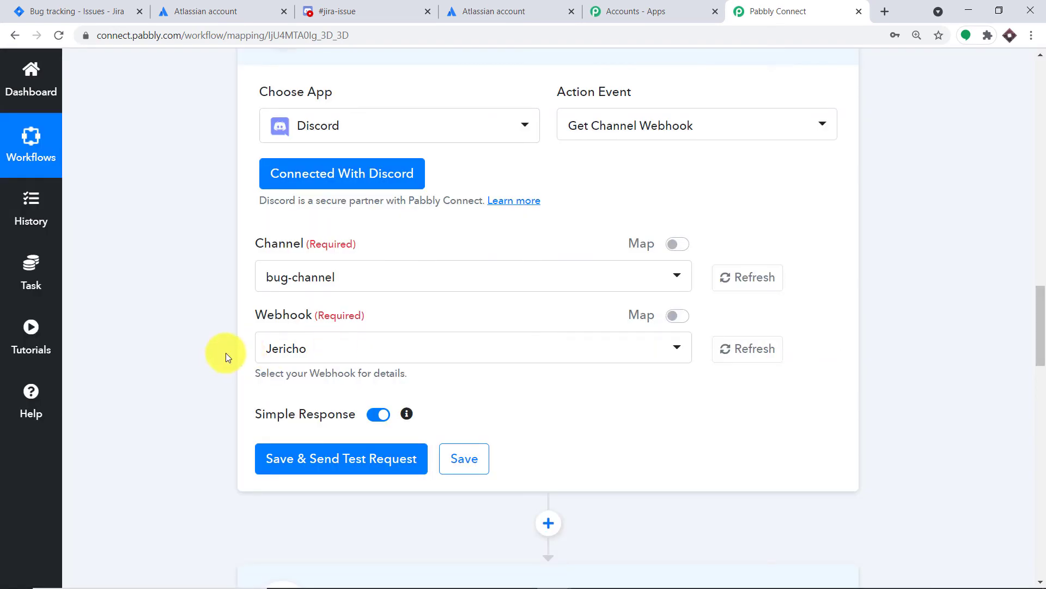
pyautogui.click(328, 289)
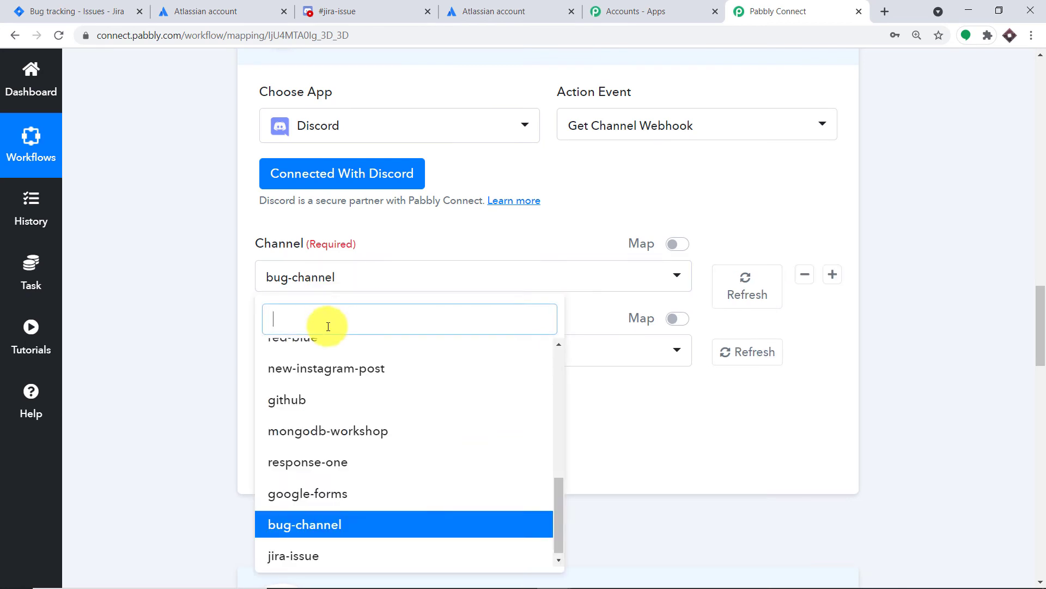
pyautogui.click(306, 553)
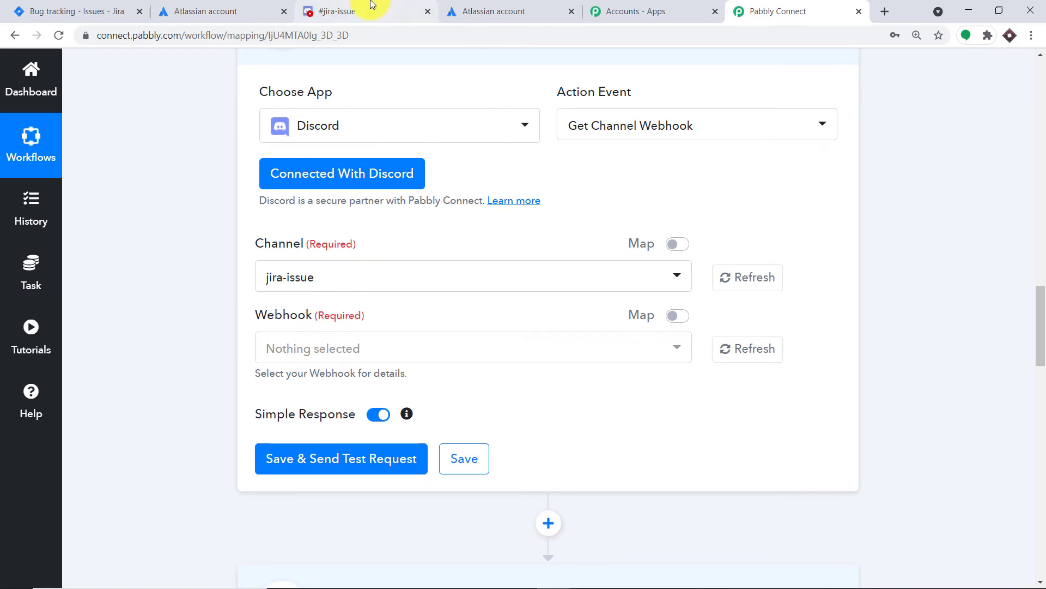
# Step: In Discord, create a webhook for the jira-issue channel, name it Jira Data and save the changes
pyautogui.click(332, 12)
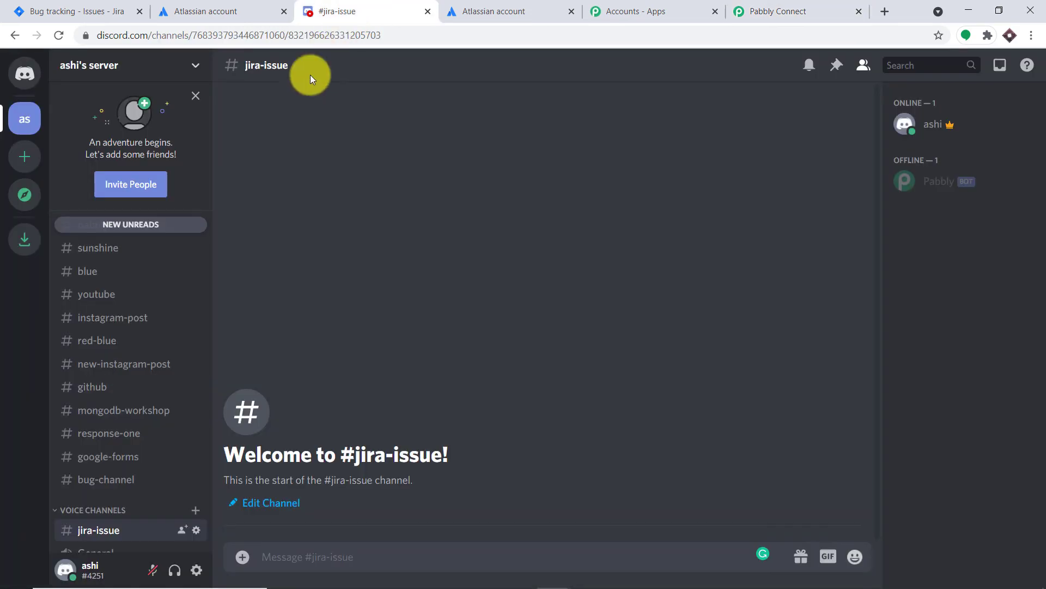
pyautogui.click(197, 531)
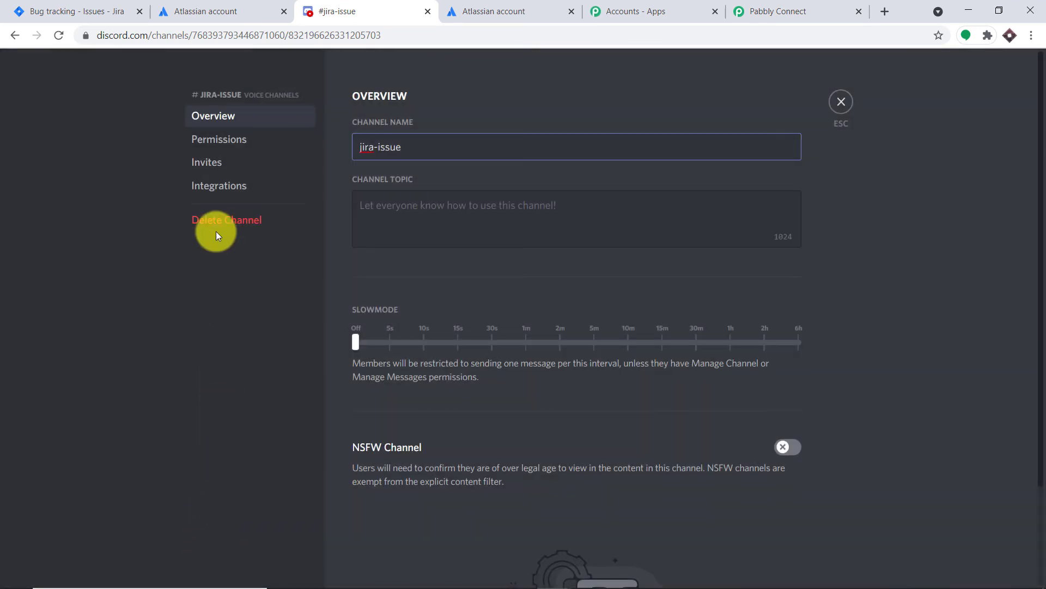
pyautogui.click(219, 187)
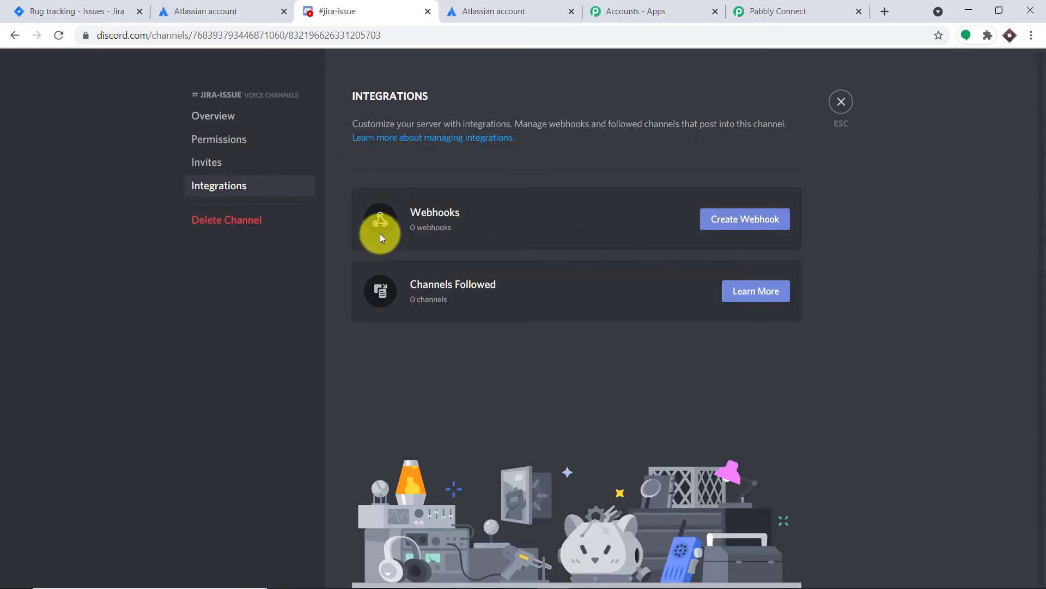
pyautogui.click(728, 219)
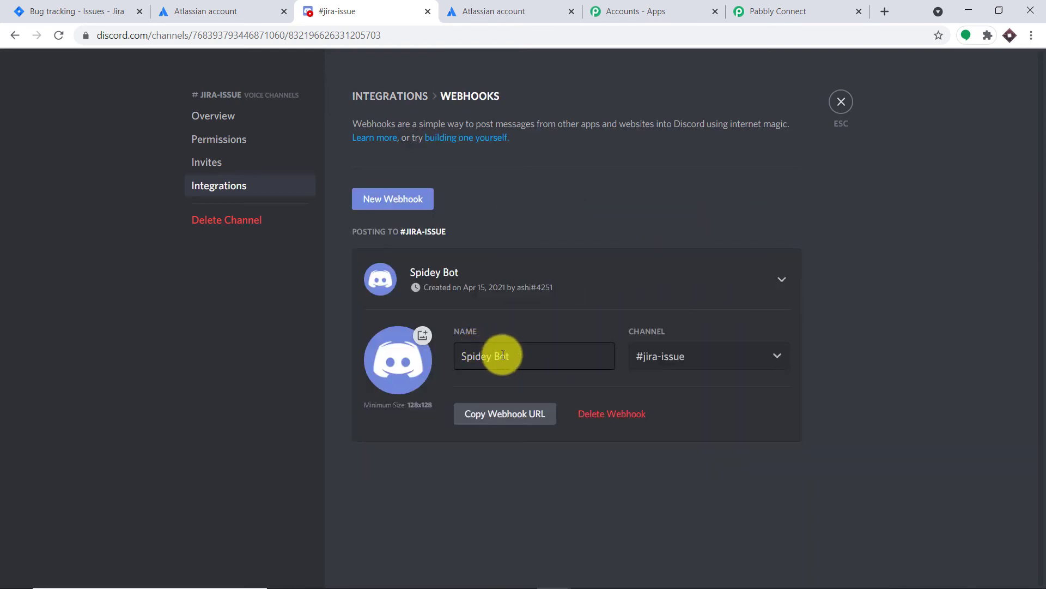
pyautogui.tripleClick(499, 356)
pyautogui.press('BackSpace')
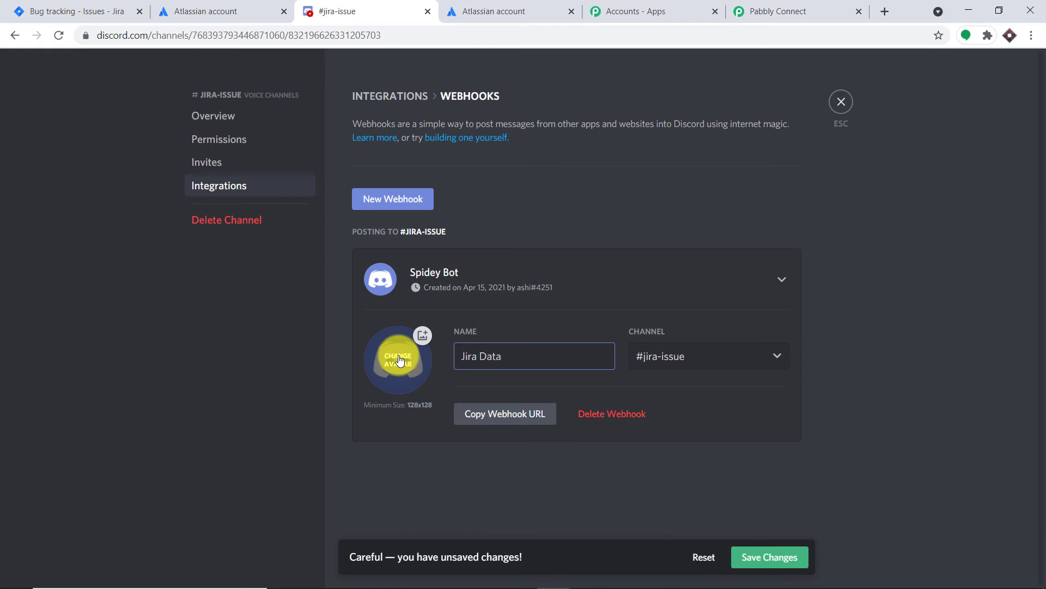
pyautogui.click(771, 561)
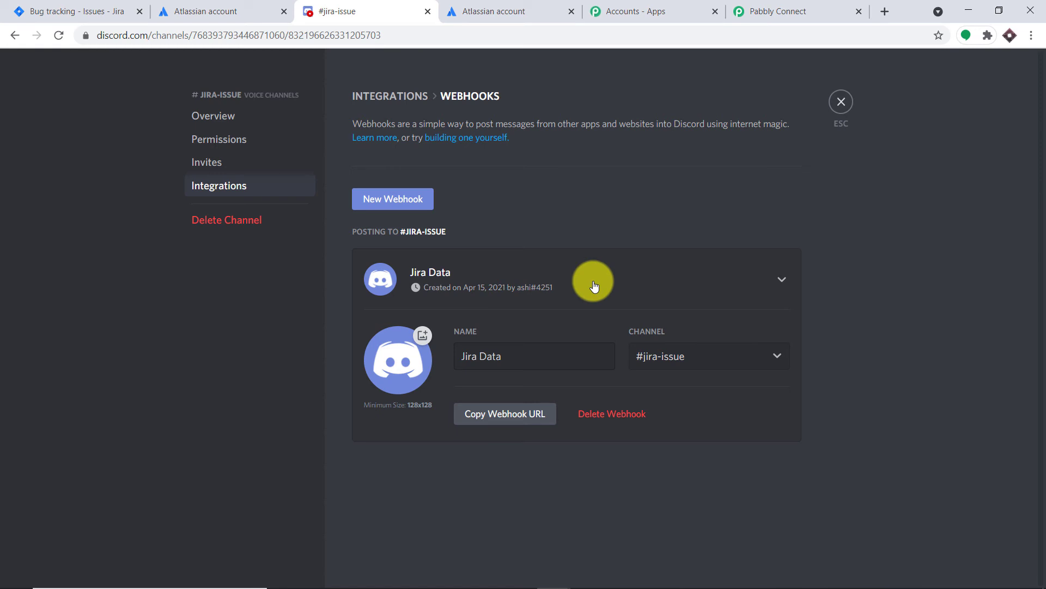
# Step: Back in Pabbly Connect, load the Jira Data webhook into the Get Channel Webhook action, then save and send a test request
pyautogui.click(782, 11)
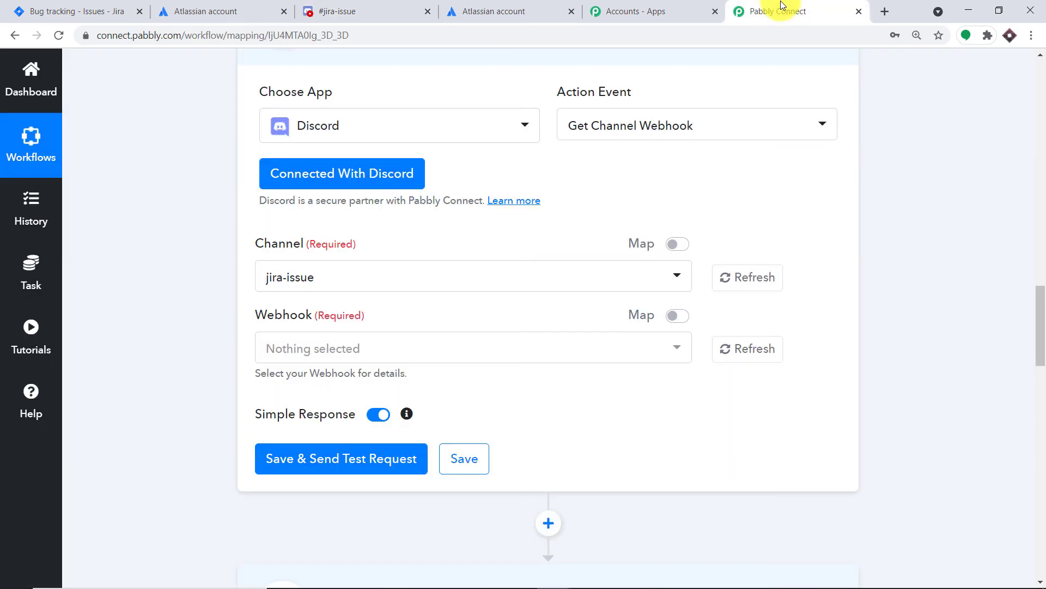
pyautogui.click(735, 282)
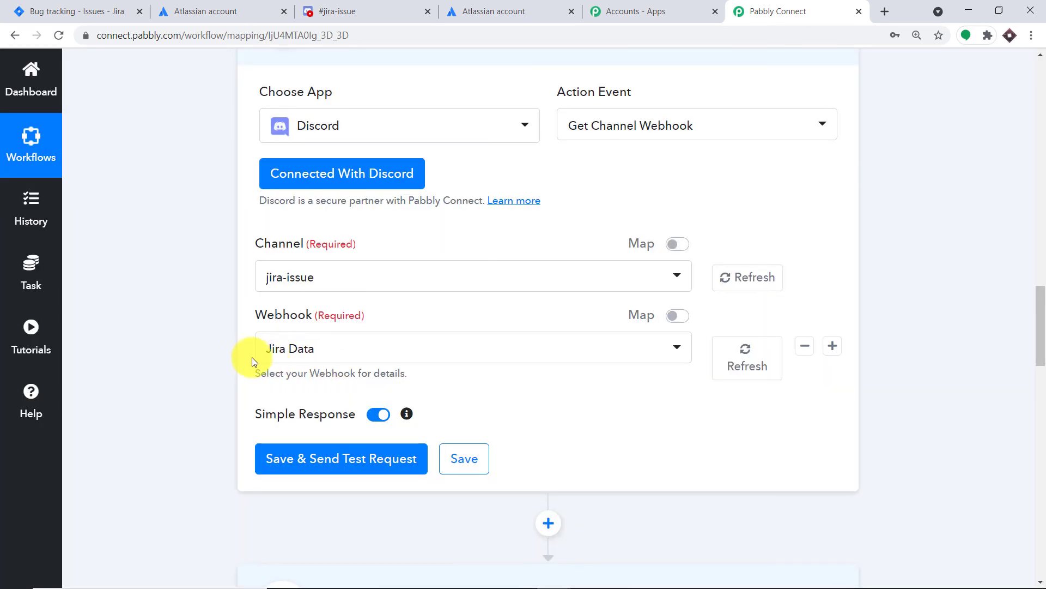
pyautogui.scroll(-3, 314, 357)
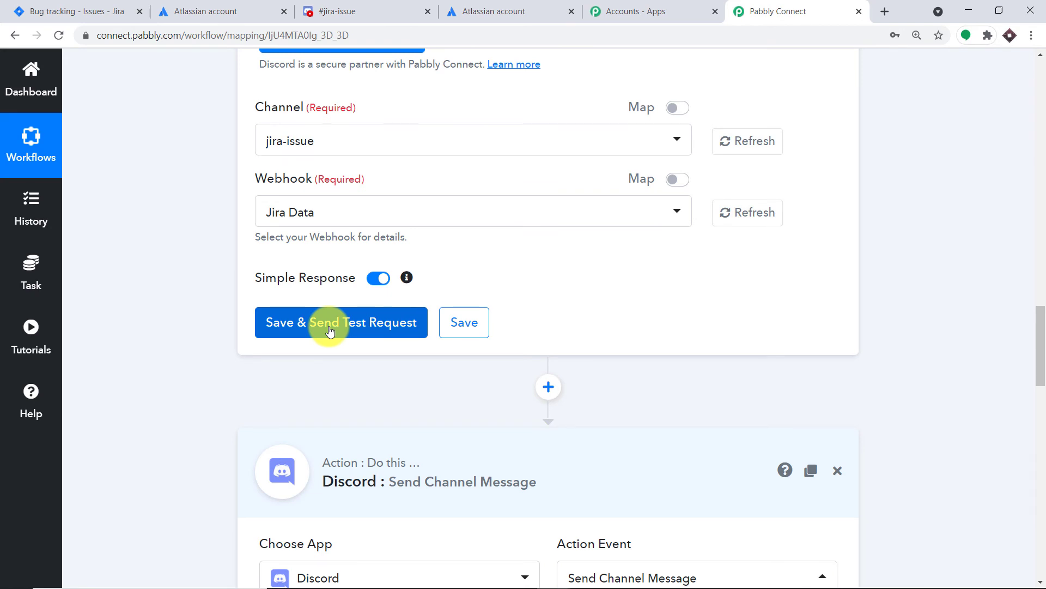
pyautogui.click(329, 327)
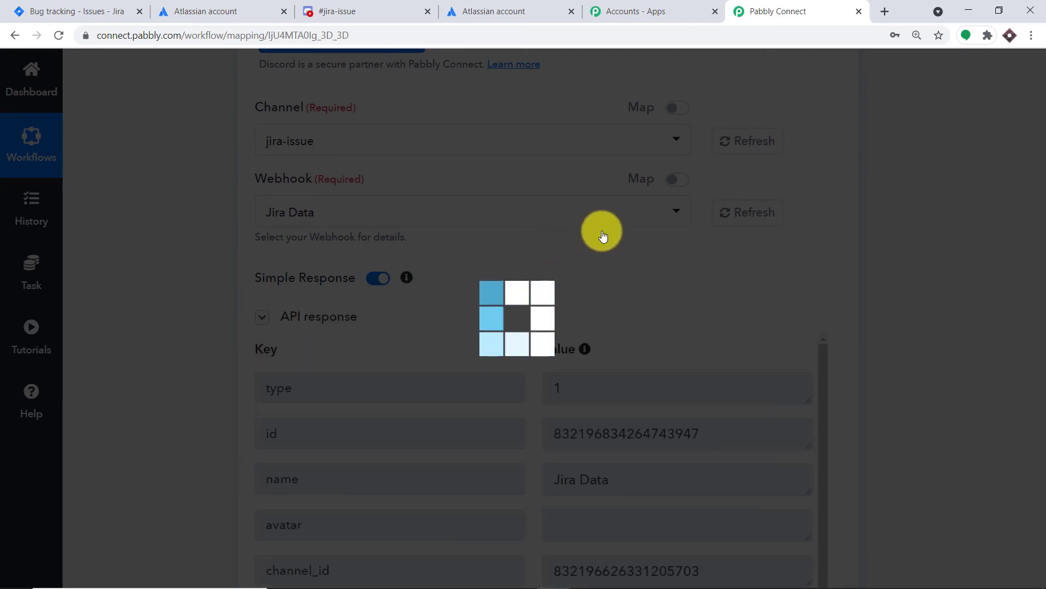
# Step: Examine the webhook ID and token in the API response against the fields required by Send Channel Message
pyautogui.scroll(-3, 261, 259)
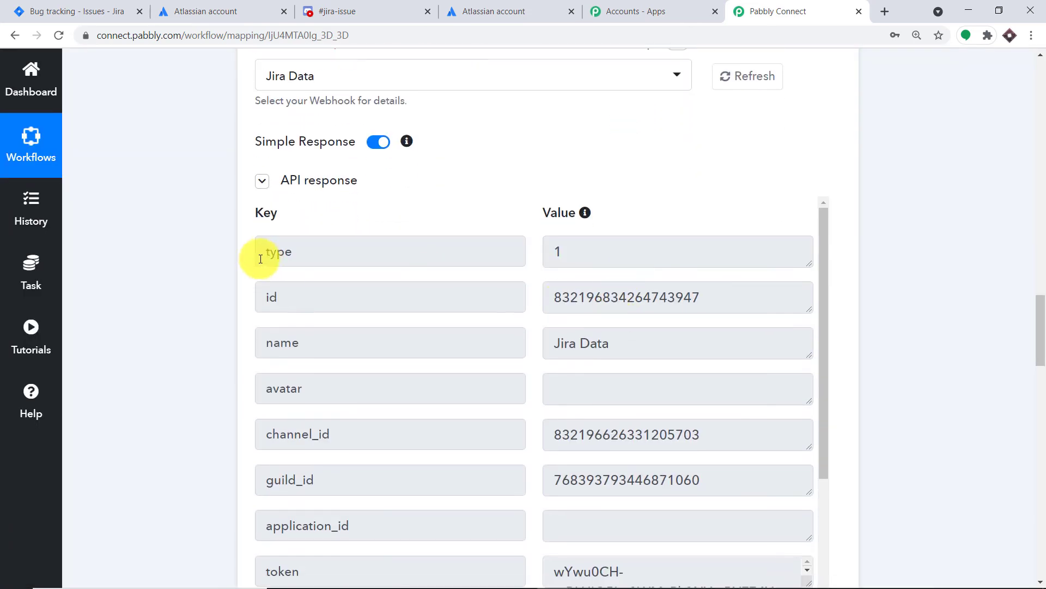
pyautogui.doubleClick(619, 303)
pyautogui.scroll(-15, 692, 316)
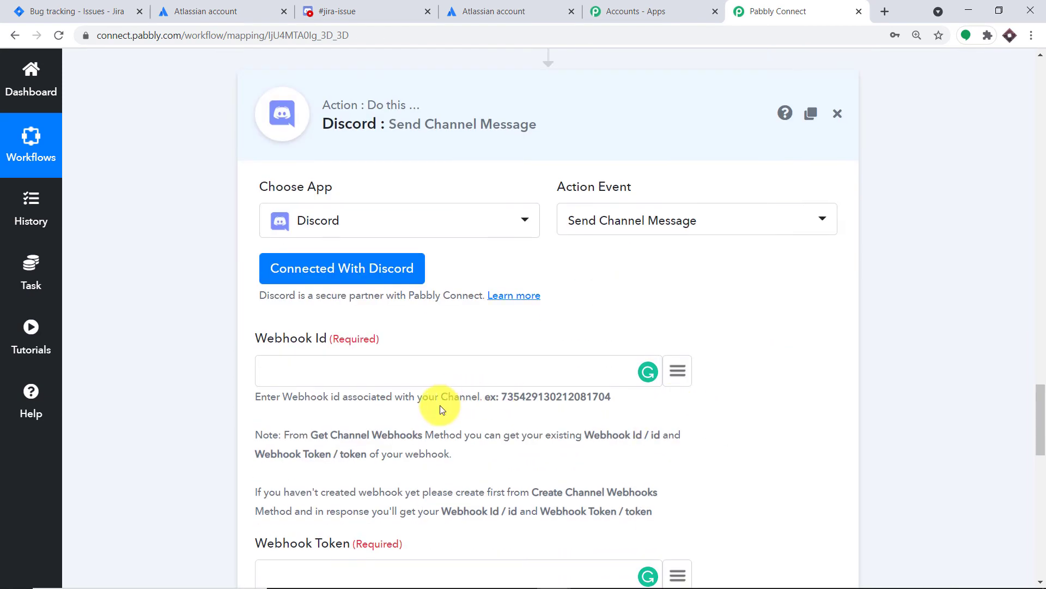
pyautogui.click(421, 366)
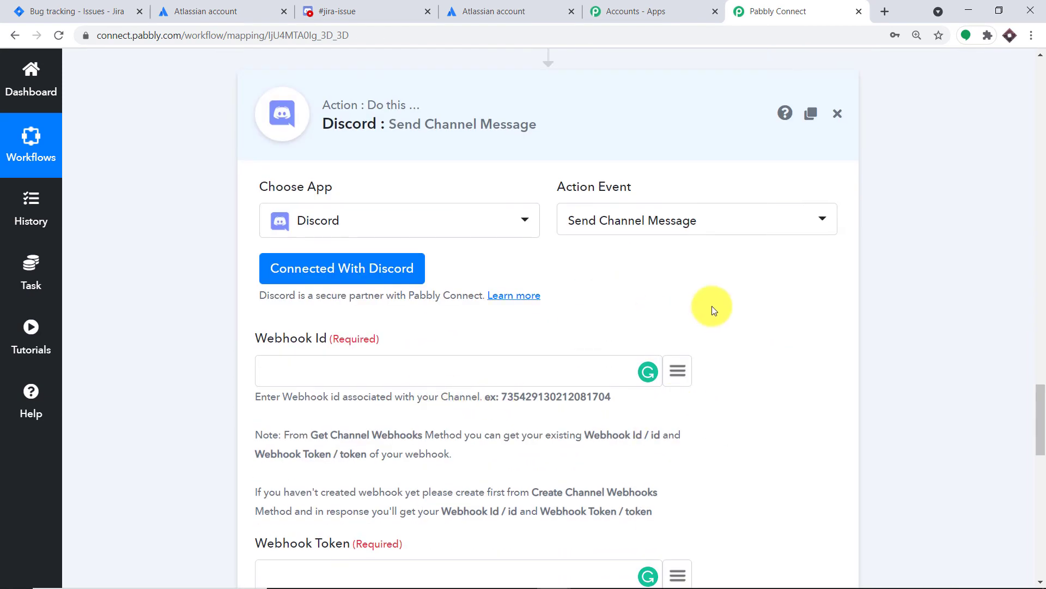
pyautogui.scroll(10, 714, 300)
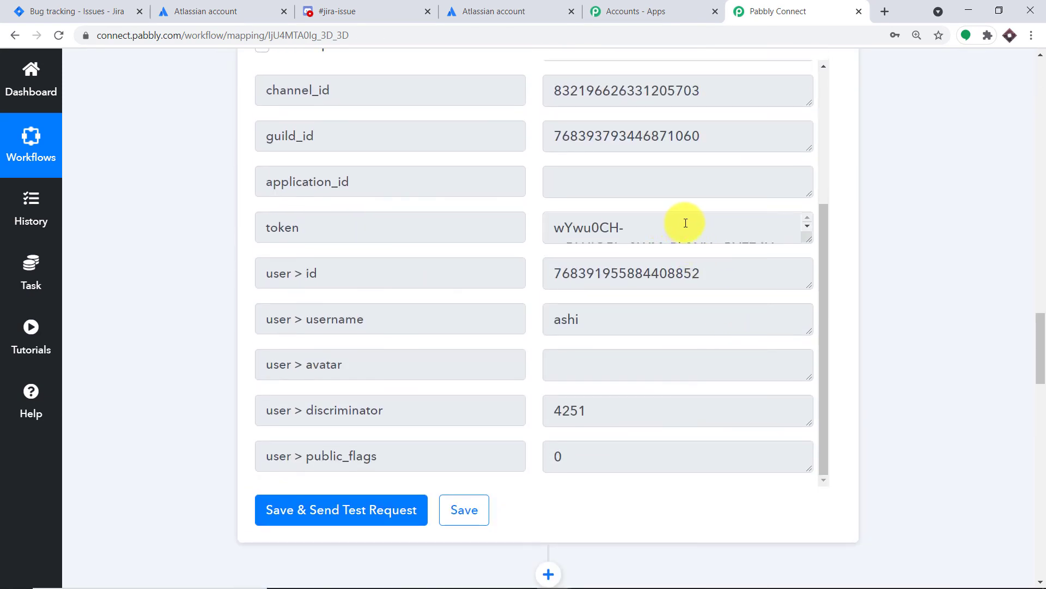
pyautogui.moveTo(809, 239); pyautogui.dragTo(811, 352)
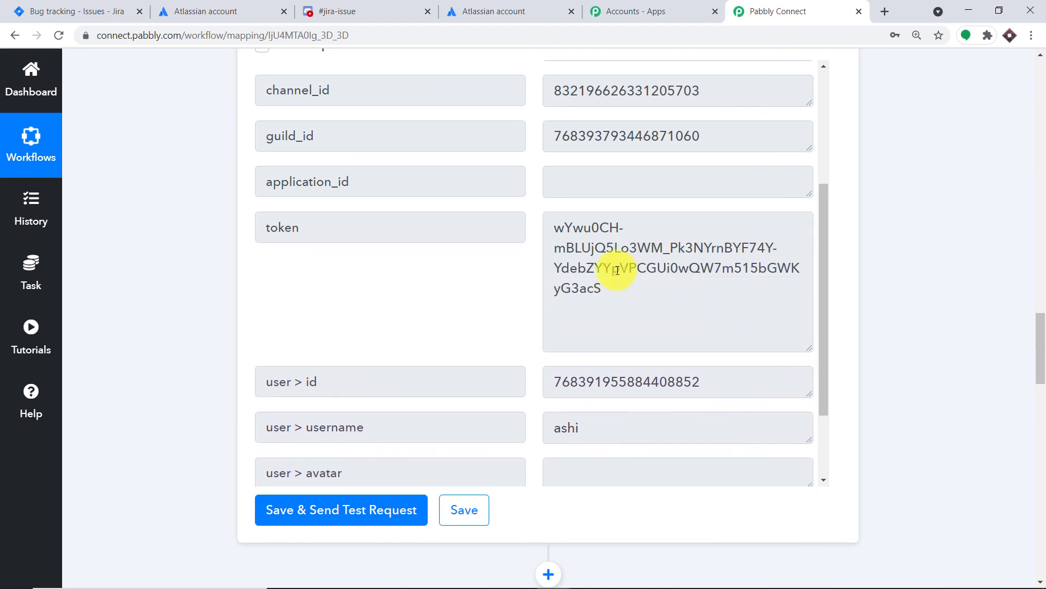
# Step: Connect the Send Channel Message action with the existing Discord #16 credentials and save the connection
pyautogui.tripleClick(605, 267)
pyautogui.scroll(-2, 623, 301)
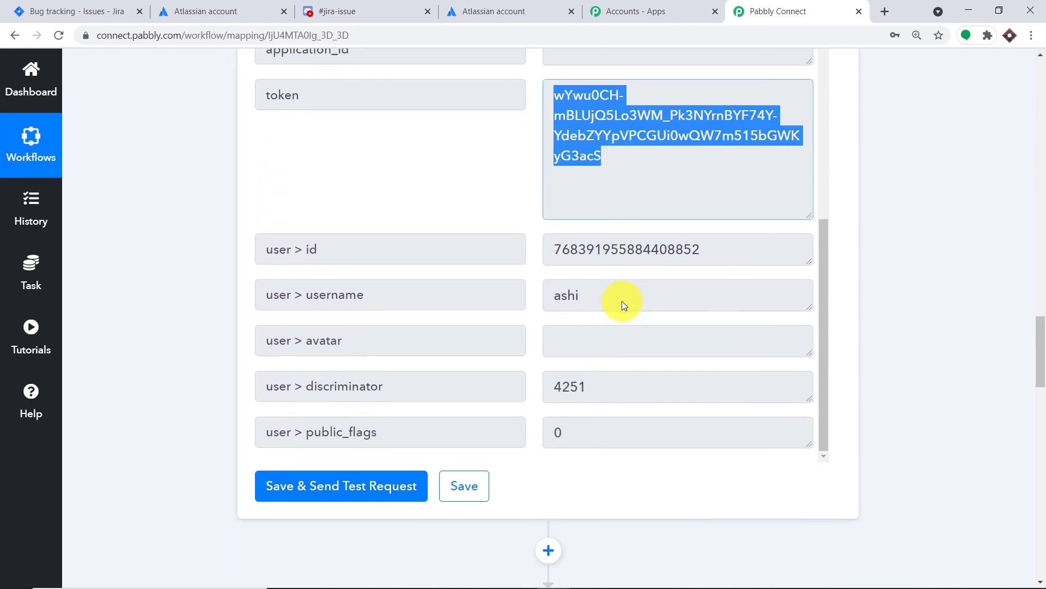
pyautogui.scroll(-15, 623, 301)
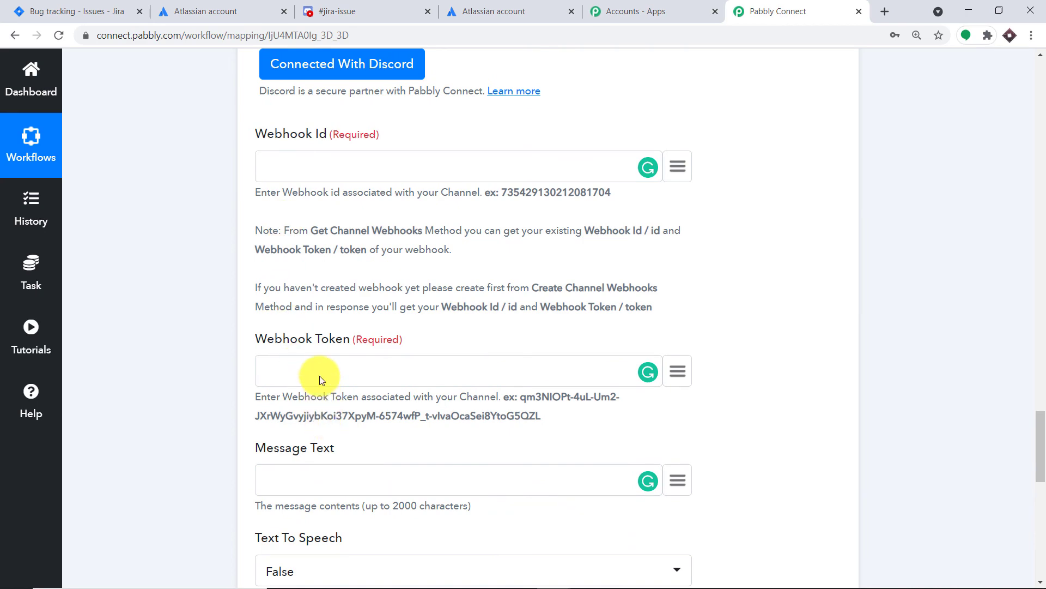
pyautogui.scroll(3, 612, 283)
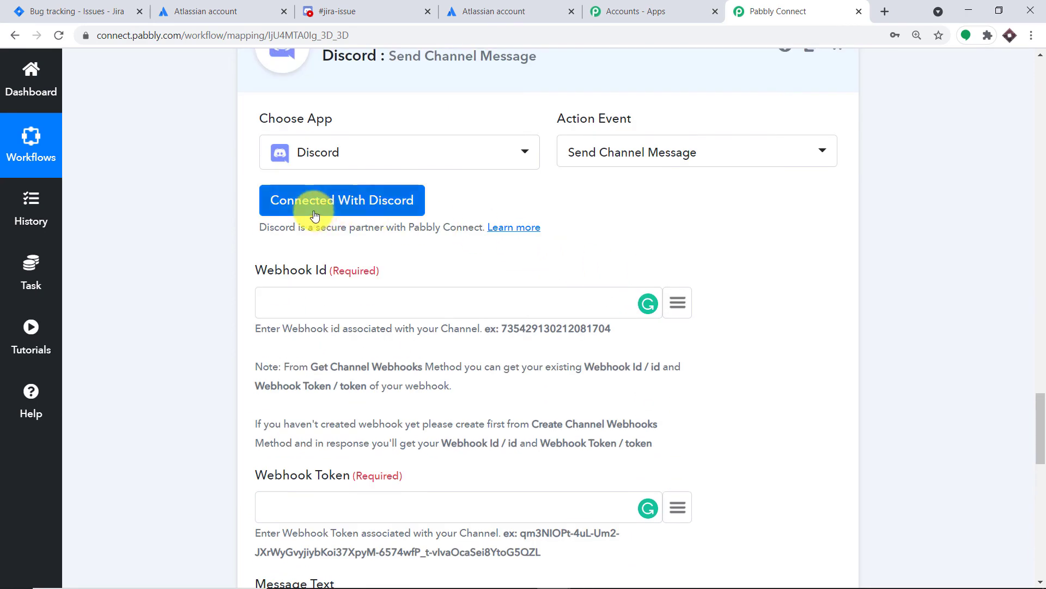
pyautogui.scroll(3, 737, 185)
pyautogui.click(307, 335)
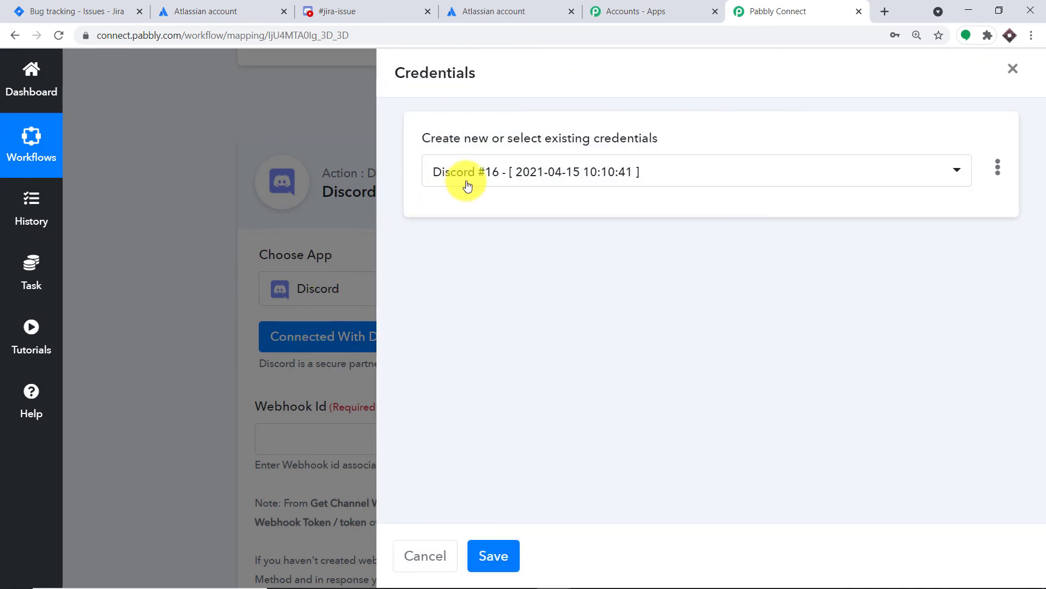
pyautogui.click(524, 175)
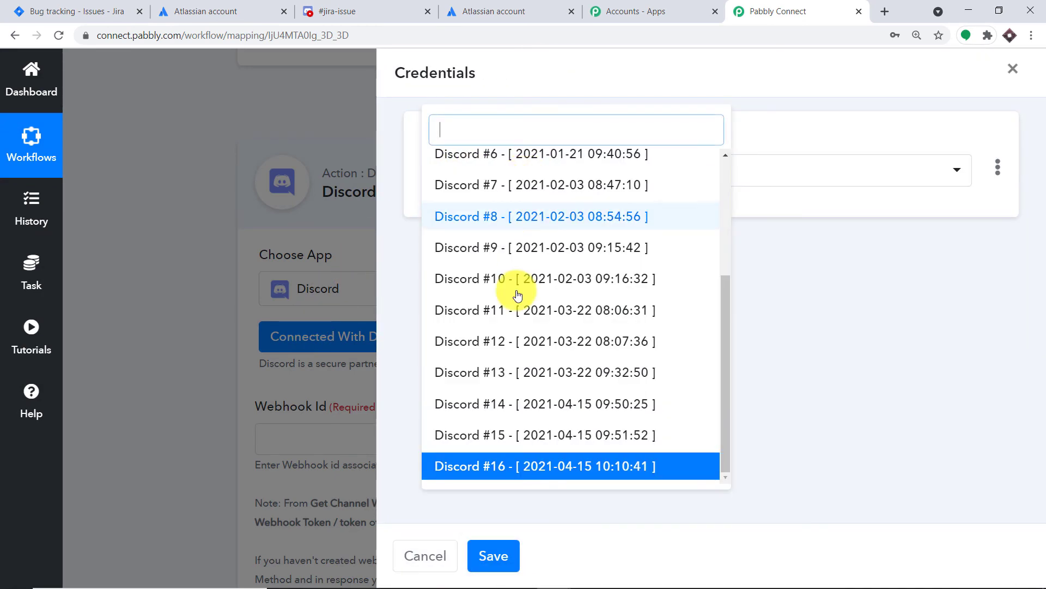
pyautogui.click(512, 465)
pyautogui.click(496, 551)
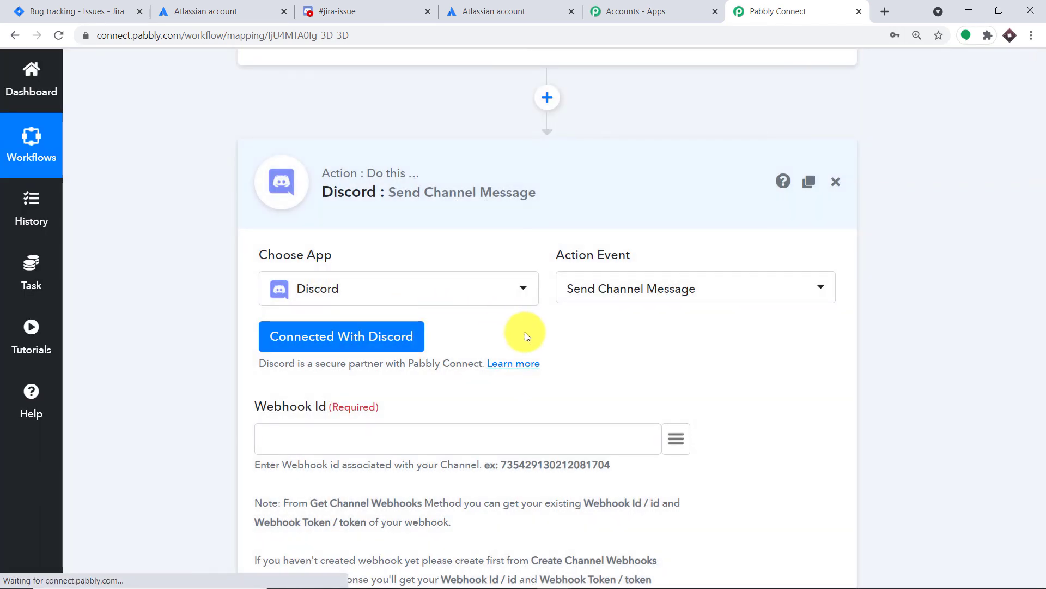
# Step: Map the Webhook Id field to the id value from the Discord Get Channel Webhook step
pyautogui.click(678, 234)
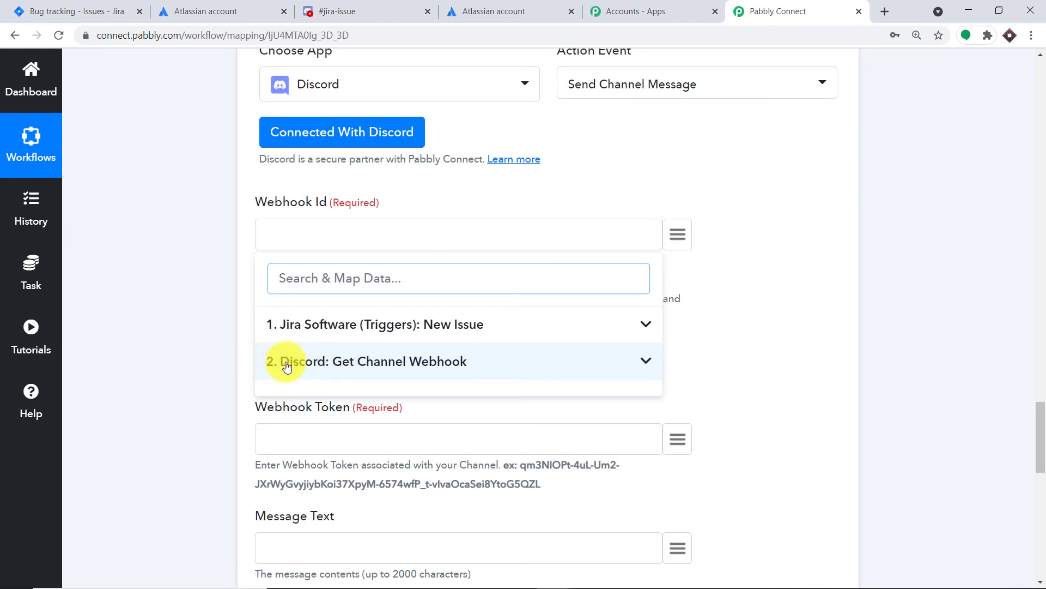
pyautogui.click(386, 375)
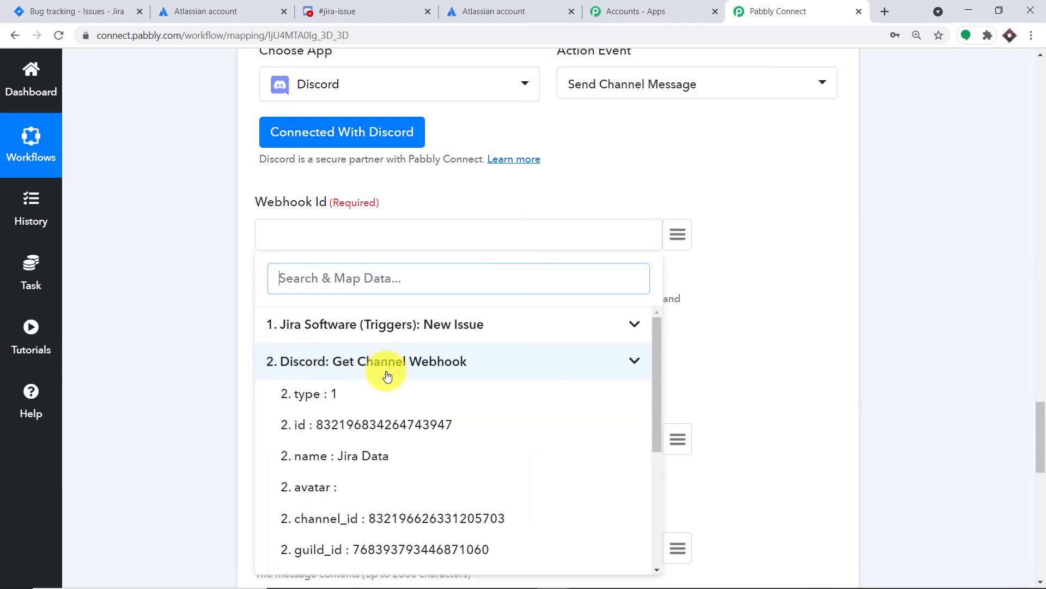
pyautogui.click(385, 426)
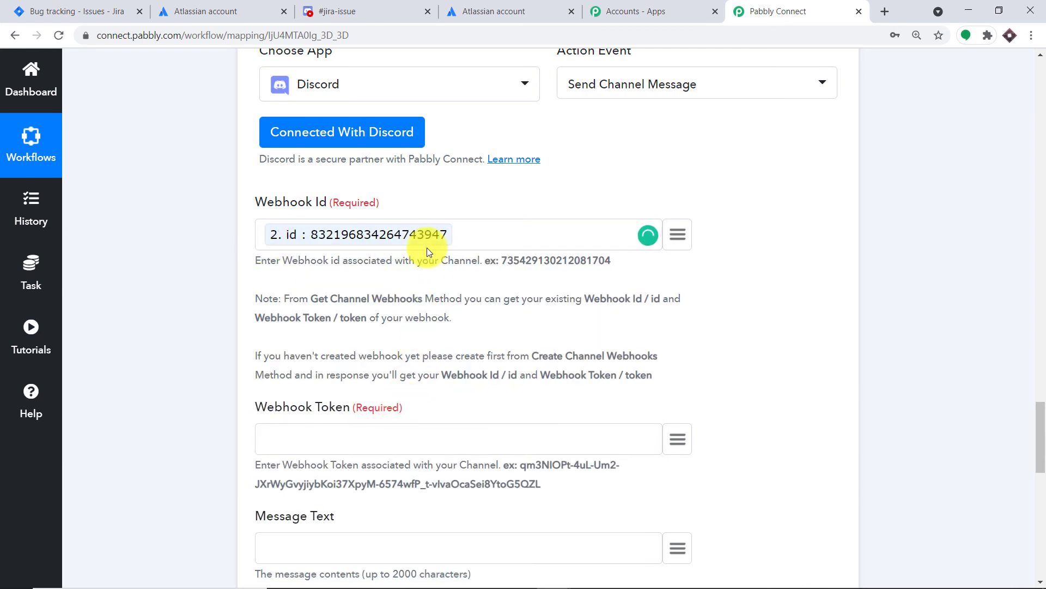
# Step: Map the Webhook Token field to the token value from the Discord Get Channel Webhook step
pyautogui.scroll(-3, 431, 256)
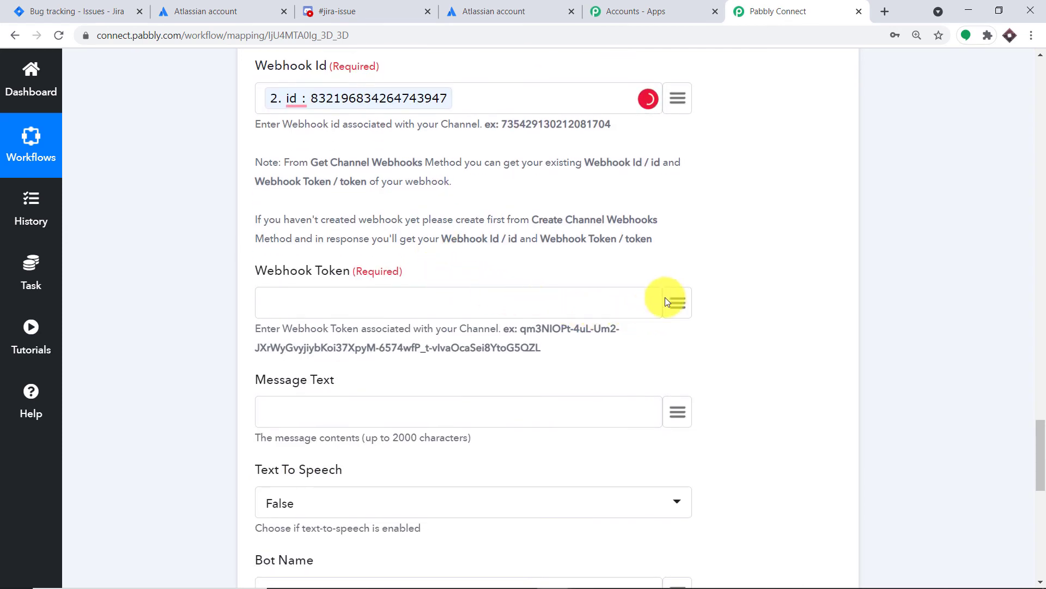
pyautogui.click(676, 305)
pyautogui.click(311, 428)
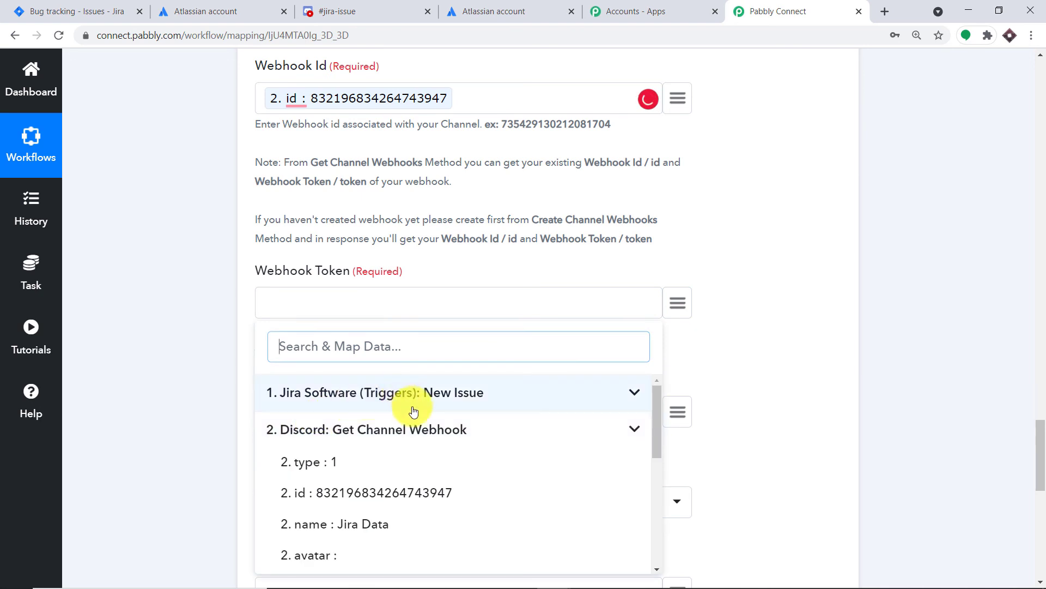
pyautogui.scroll(-3, 414, 410)
pyautogui.scroll(-2, 414, 410)
pyautogui.scroll(2, 413, 409)
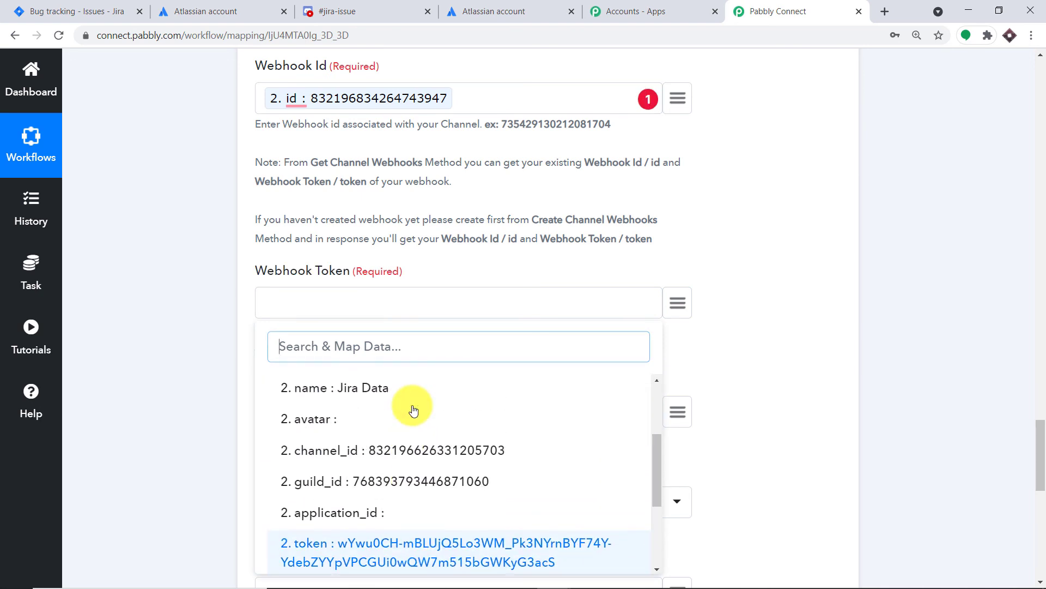
pyautogui.scroll(3, 425, 410)
pyautogui.scroll(-2, 427, 411)
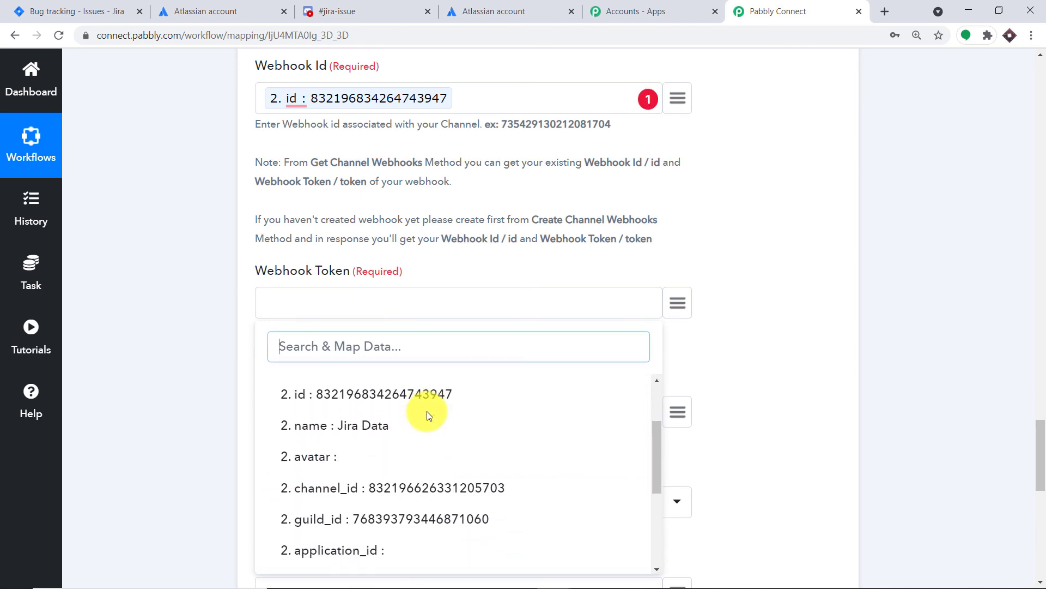
pyautogui.scroll(-1, 426, 411)
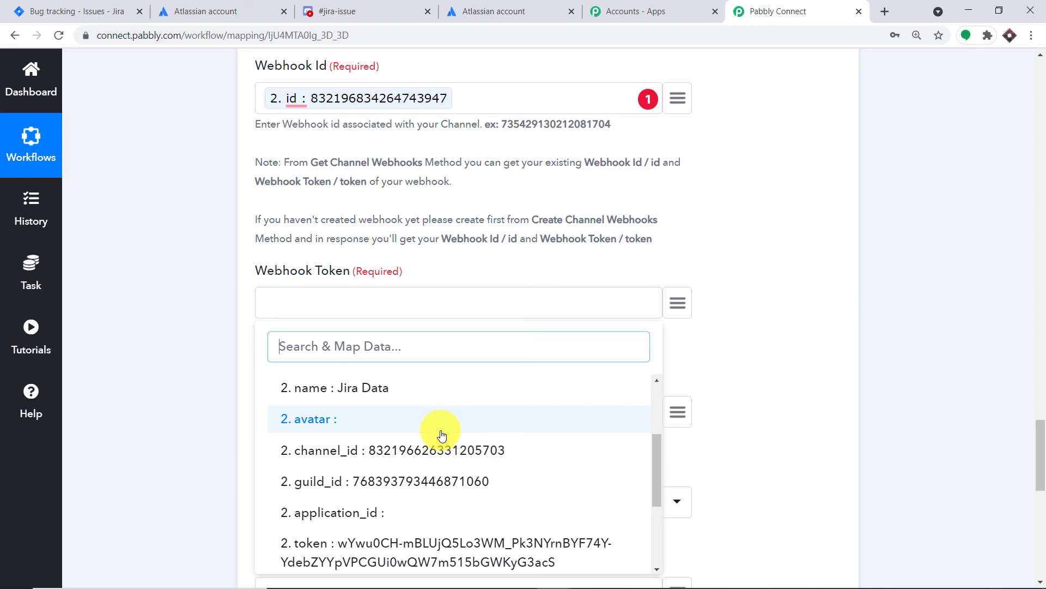
pyautogui.scroll(-2, 430, 442)
pyautogui.scroll(-3, 417, 477)
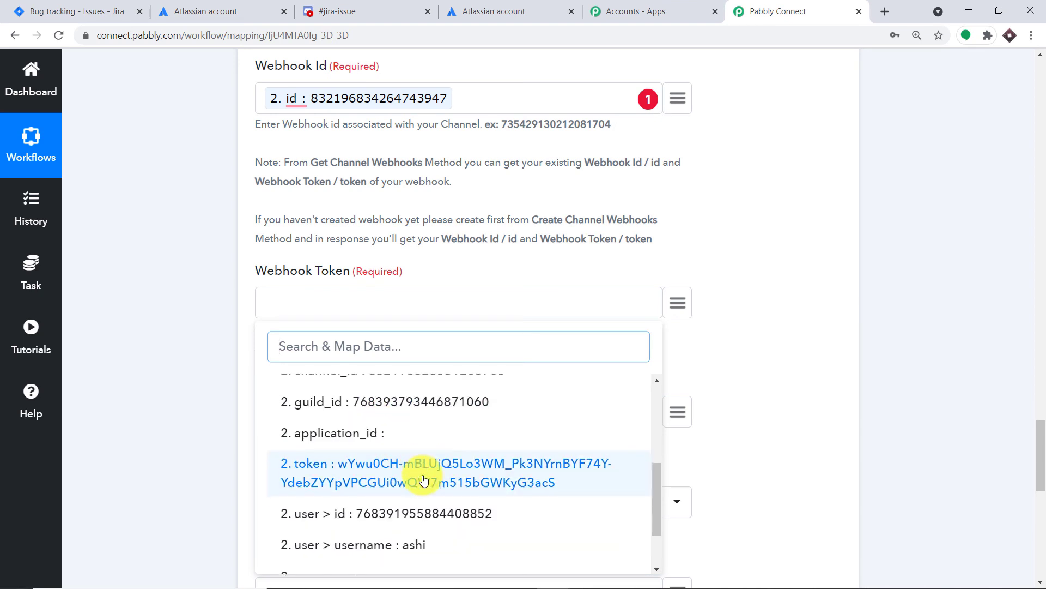
pyautogui.scroll(2, 420, 467)
pyautogui.click(403, 461)
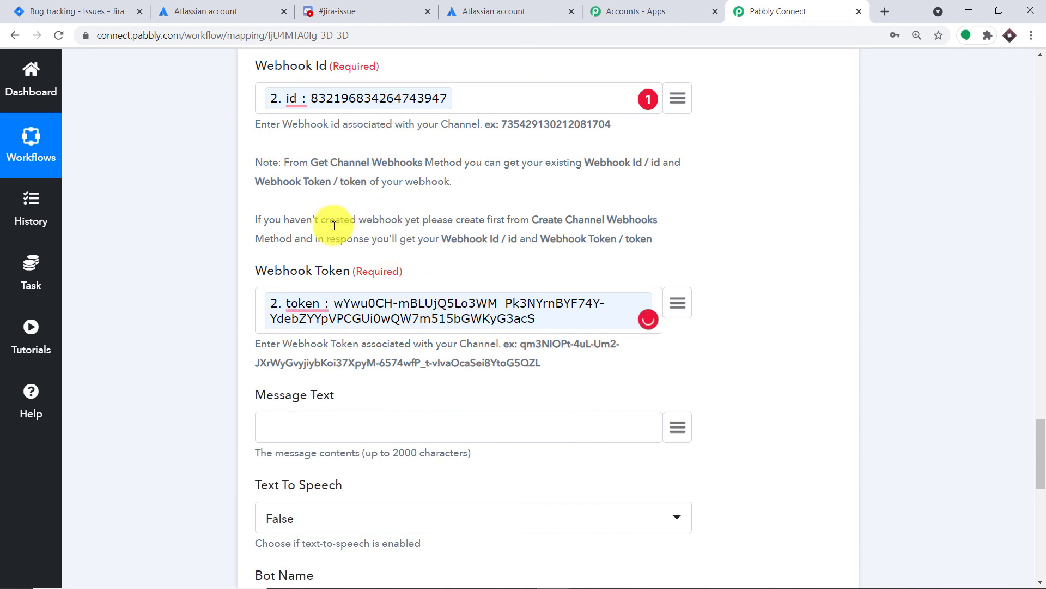
# Step: Enter "New Jira Issue Created: " as the message text, followed by the Jira trigger's issue > fields > summary value
pyautogui.scroll(-2, 411, 313)
pyautogui.click(283, 284)
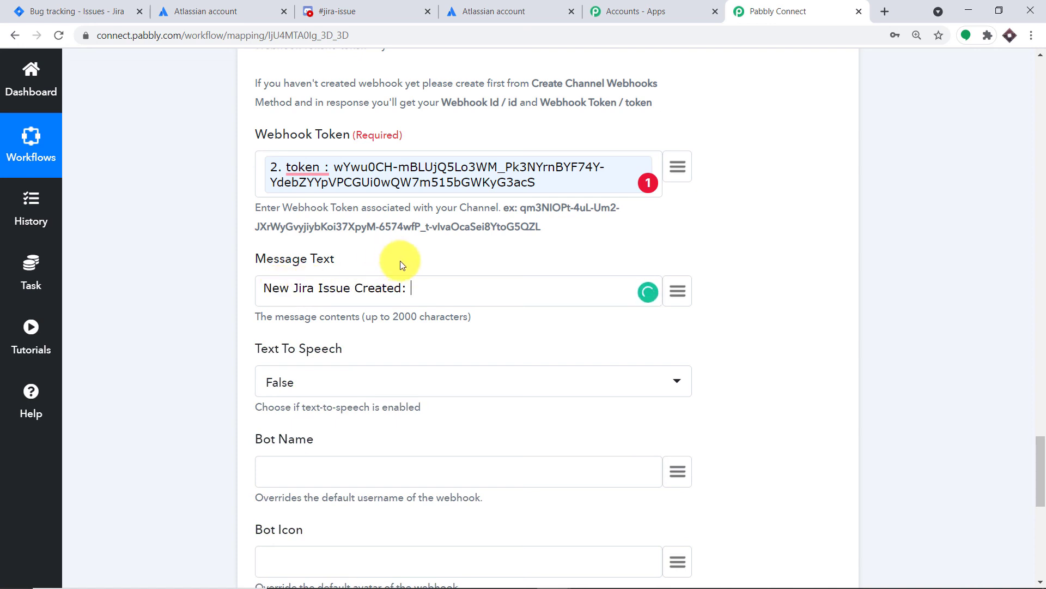
pyautogui.click(671, 298)
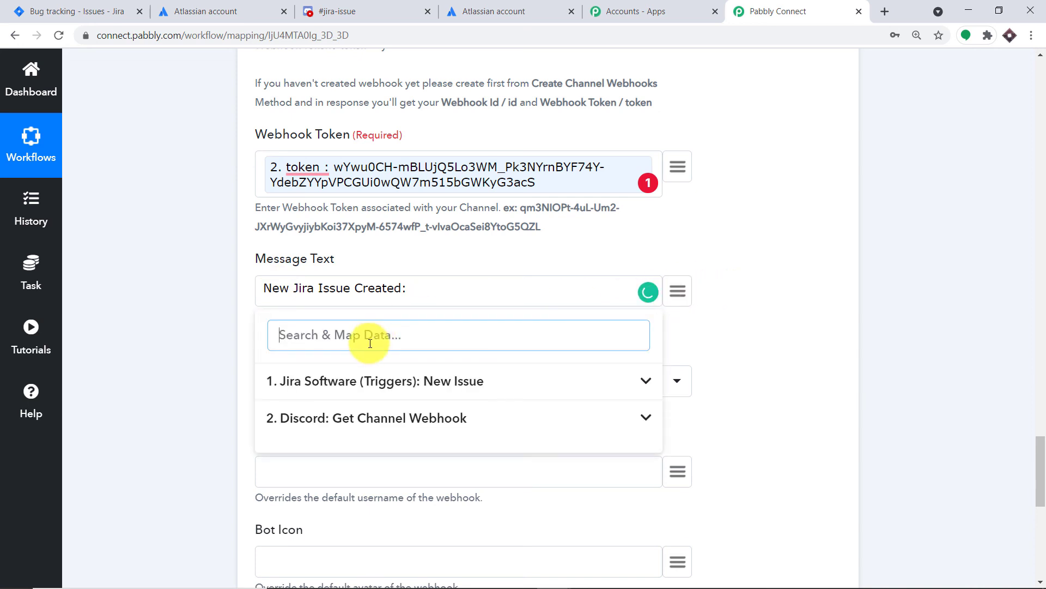
pyautogui.click(369, 380)
pyautogui.write('pu')
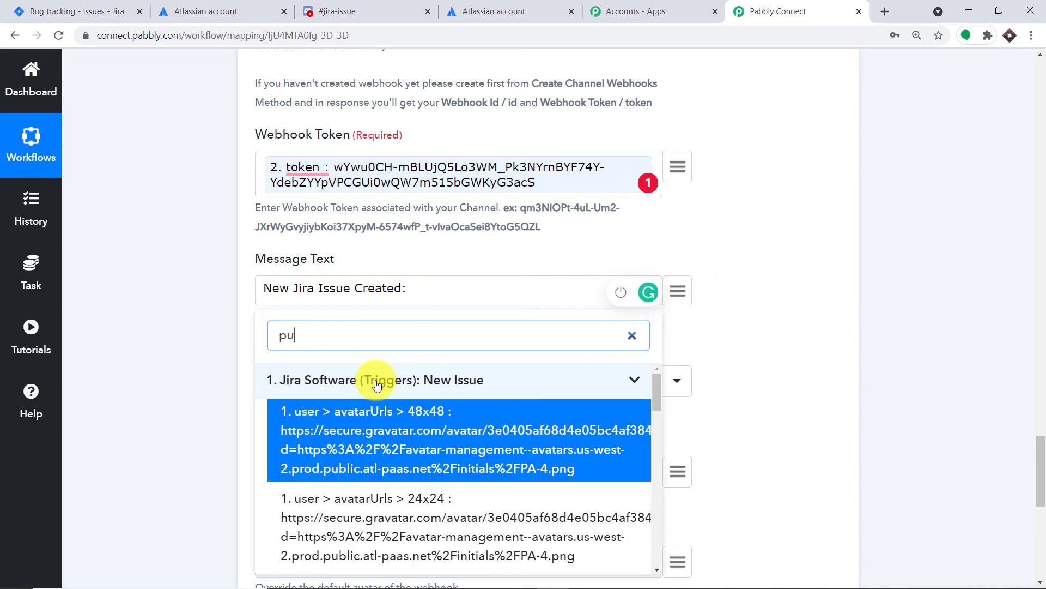
pyautogui.press('BackSpace')
pyautogui.write('yth')
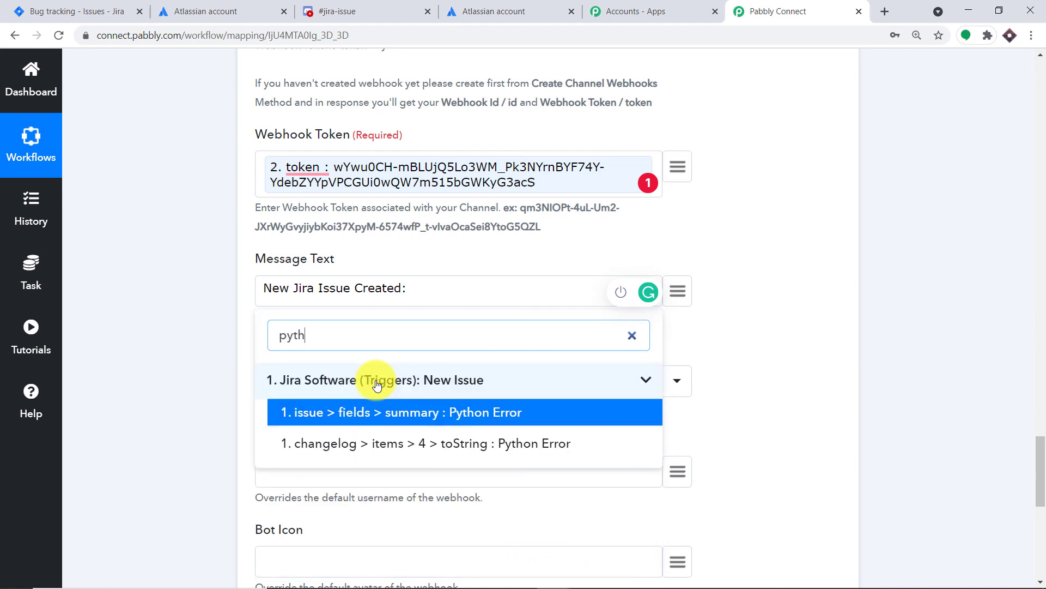
pyautogui.click(468, 411)
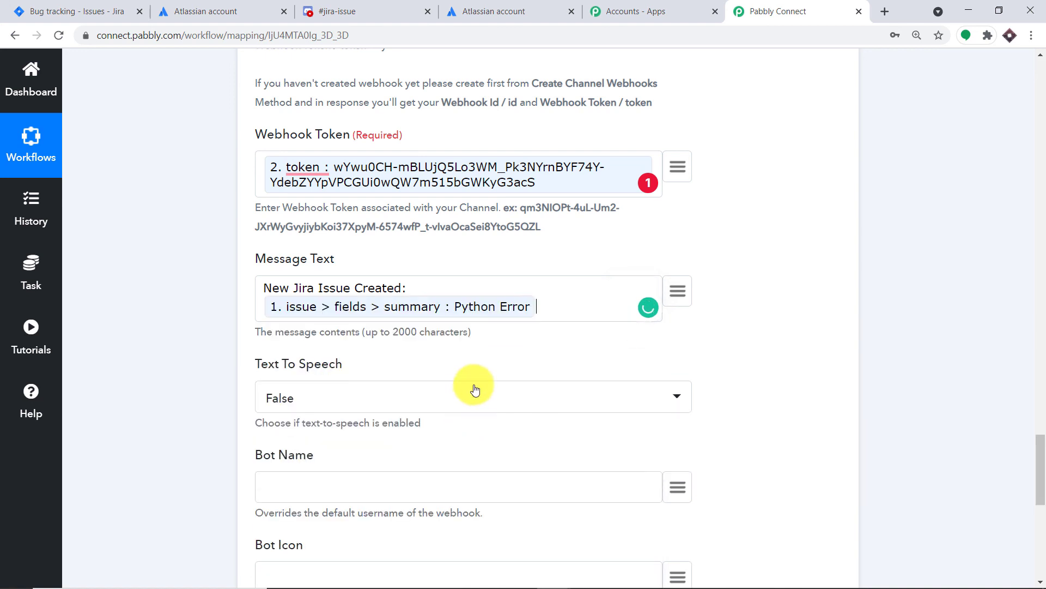
# Step: Append the Jira trigger's issue > fields > description value to the message text
pyautogui.click(678, 290)
pyautogui.scroll(-6, 416, 414)
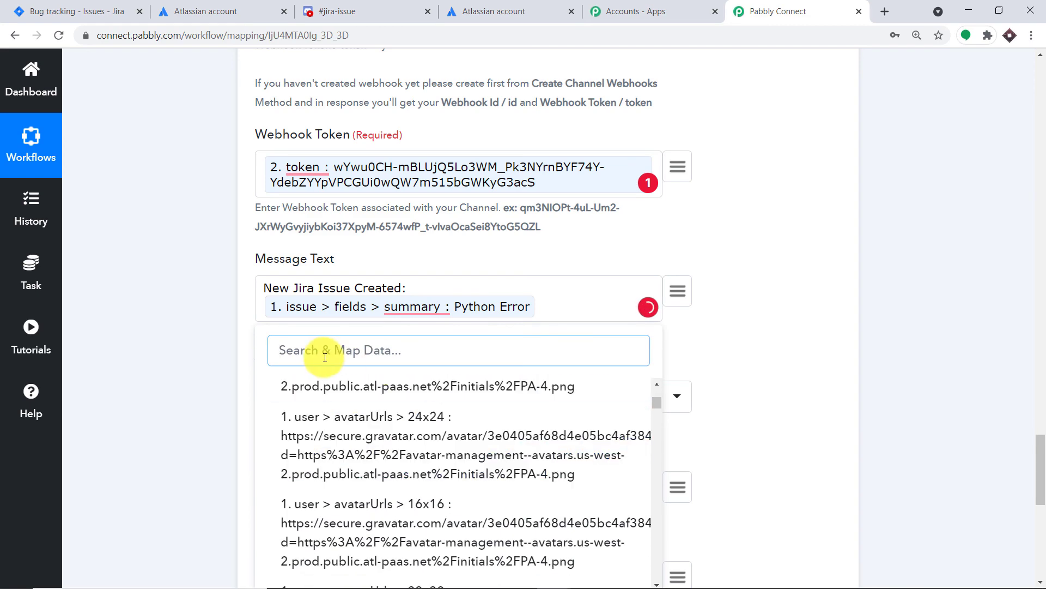
pyautogui.write('fo')
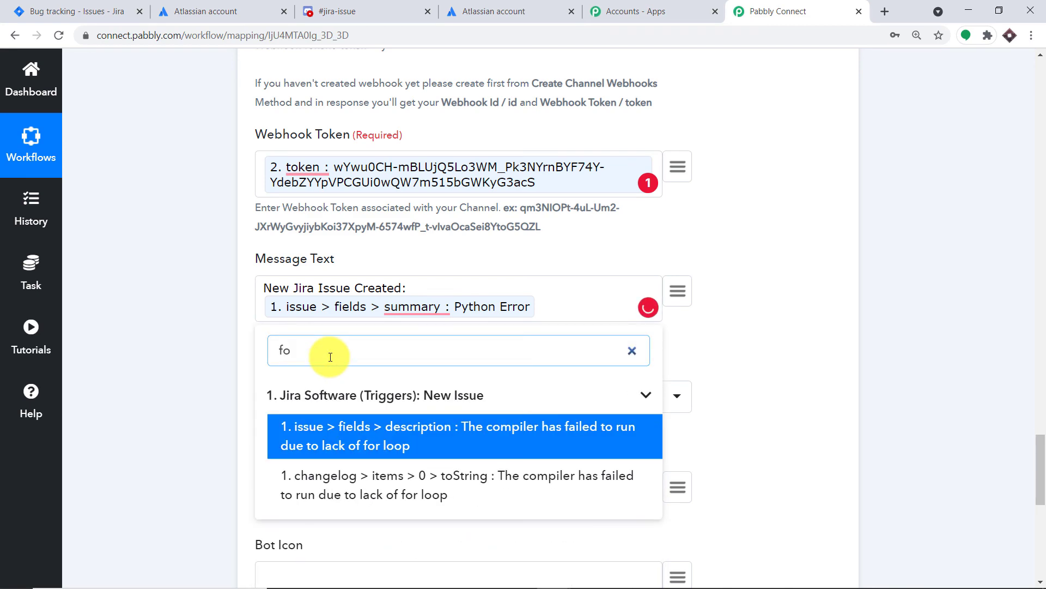
pyautogui.click(532, 444)
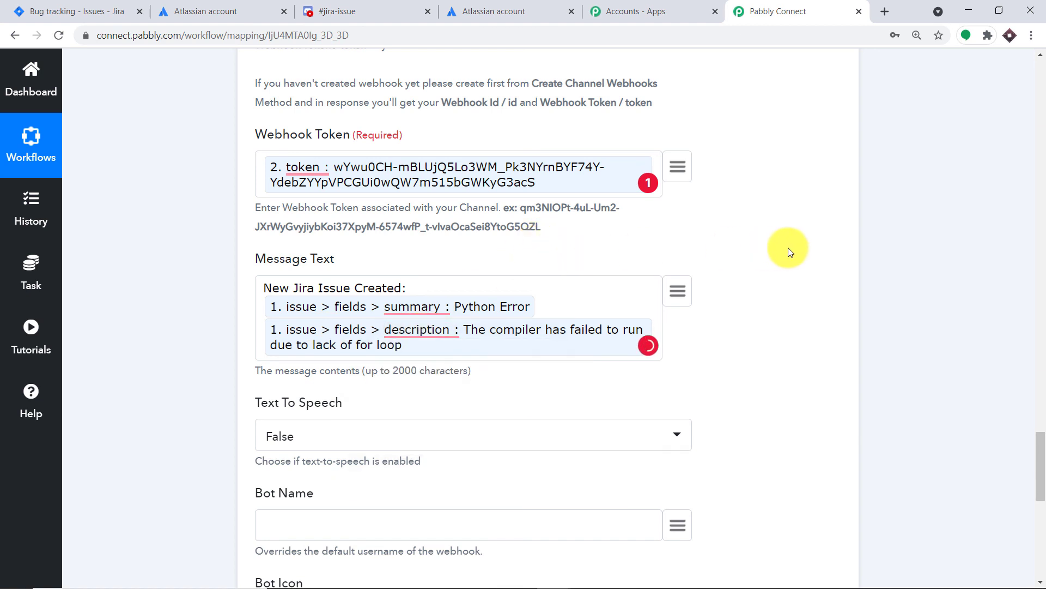
# Step: Fill in the bot name, then save the Send Channel Message action and send a test request
pyautogui.scroll(-2, 275, 417)
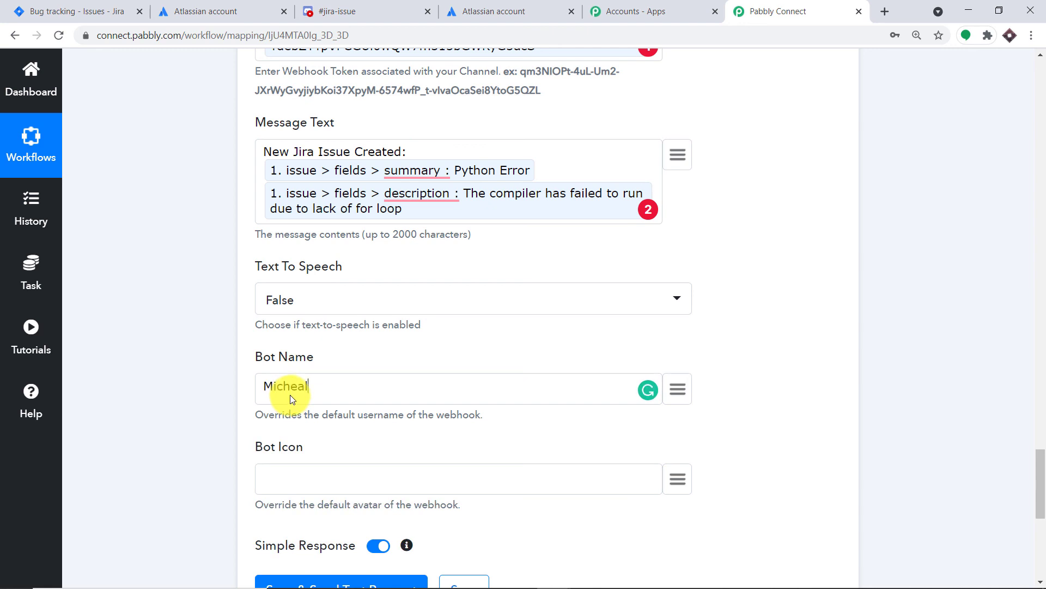
pyautogui.scroll(-1, 290, 394)
pyautogui.scroll(-1, 289, 324)
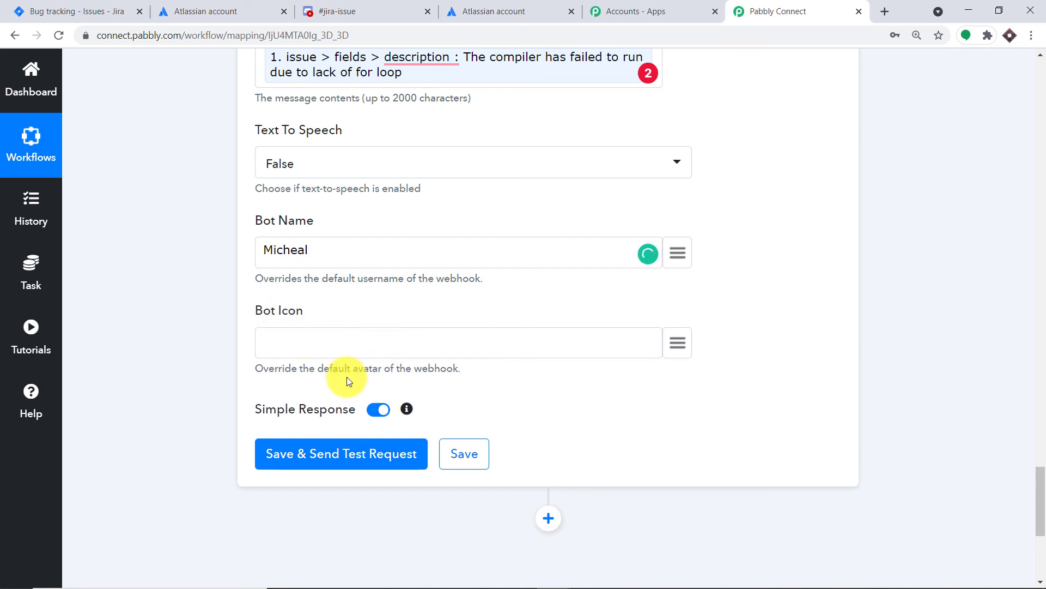
pyautogui.scroll(-2, 449, 379)
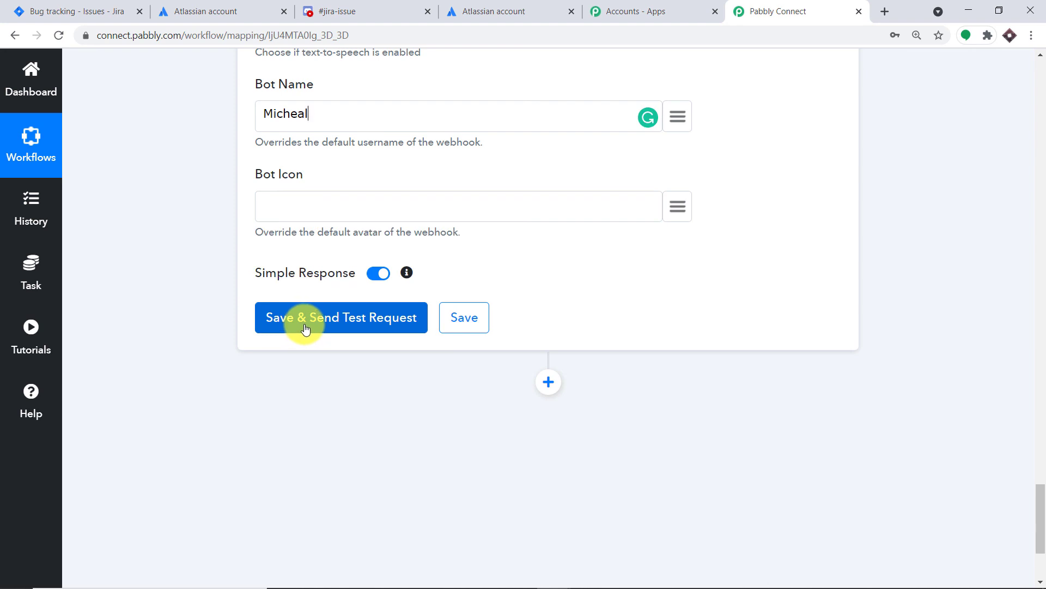
pyautogui.click(306, 322)
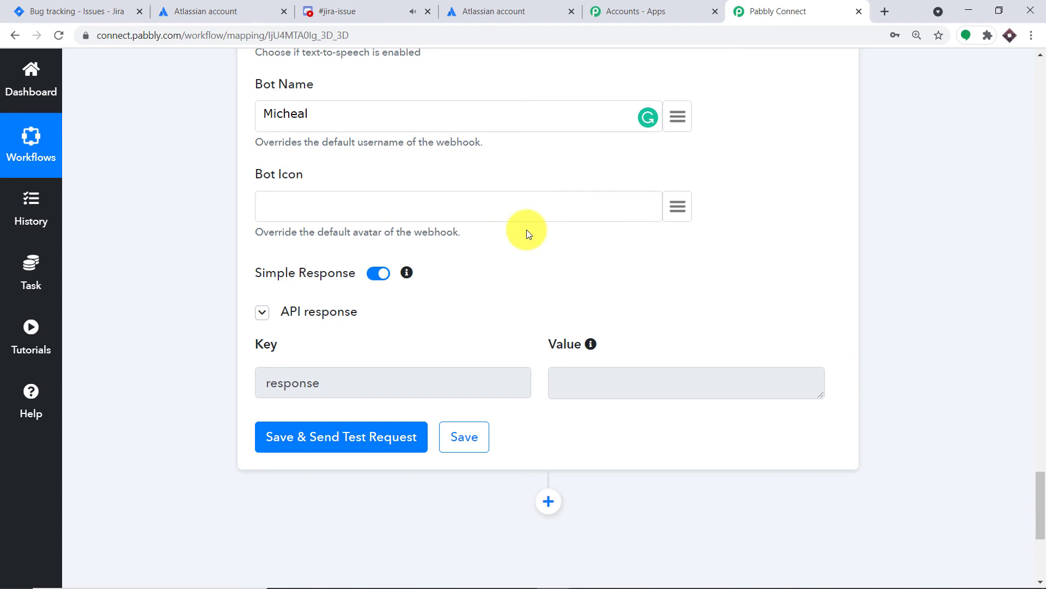
# Step: In Discord, leave the webhook settings and check the jira-issue channel for the test message
pyautogui.click(351, 7)
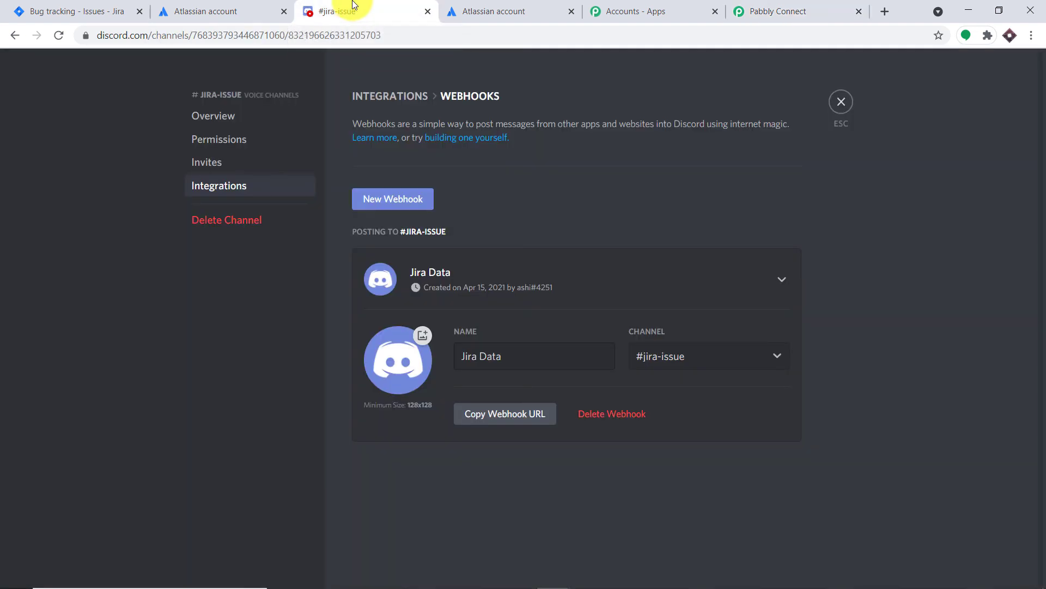
pyautogui.click(842, 103)
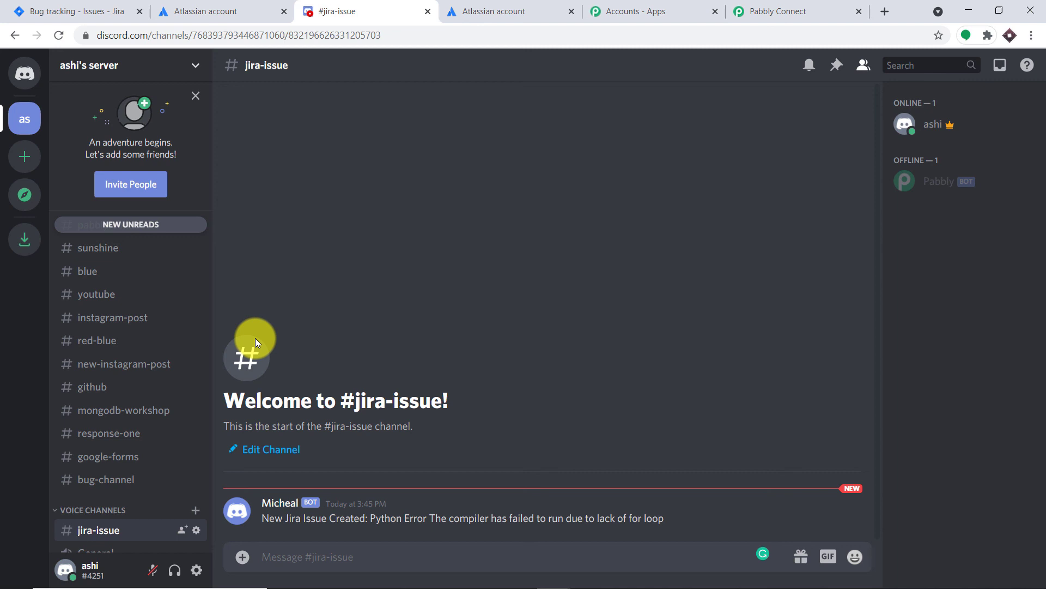
# Step: Back in Pabbly Connect, collapse the Jira trigger and both Discord actions and review the Jira To Discord workflow from start to end
pyautogui.click(823, 8)
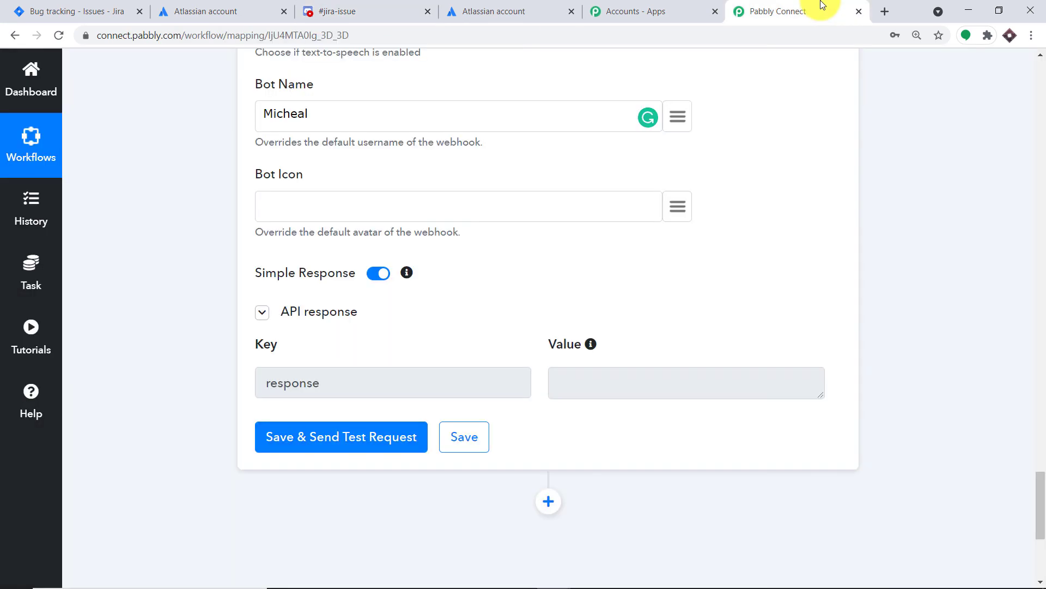
pyautogui.moveTo(1042, 536); pyautogui.dragTo(1041, 401)
pyautogui.click(426, 515)
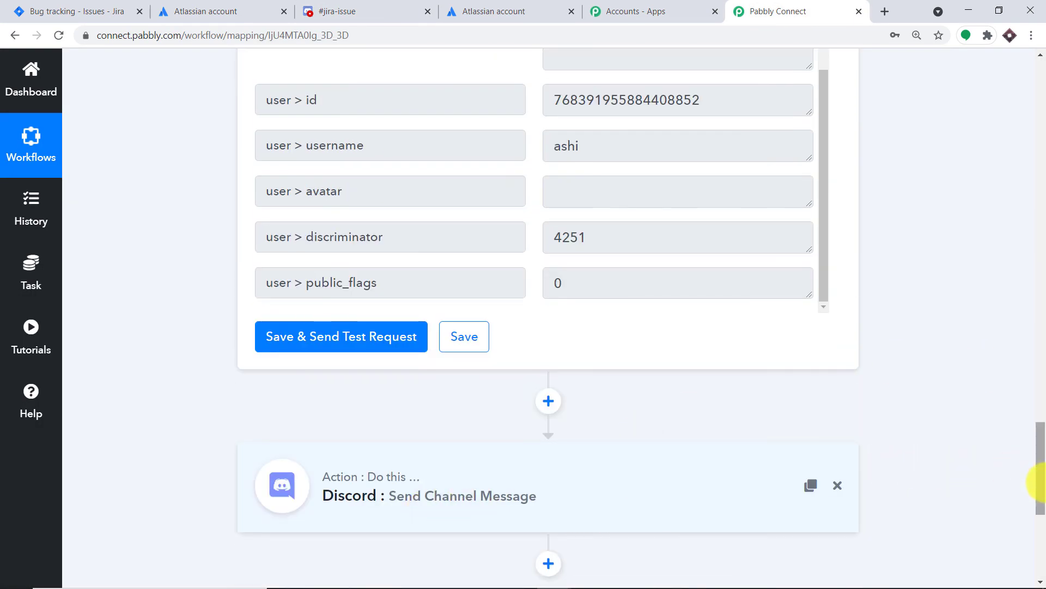
pyautogui.moveTo(1037, 486); pyautogui.dragTo(1043, 332)
pyautogui.click(630, 371)
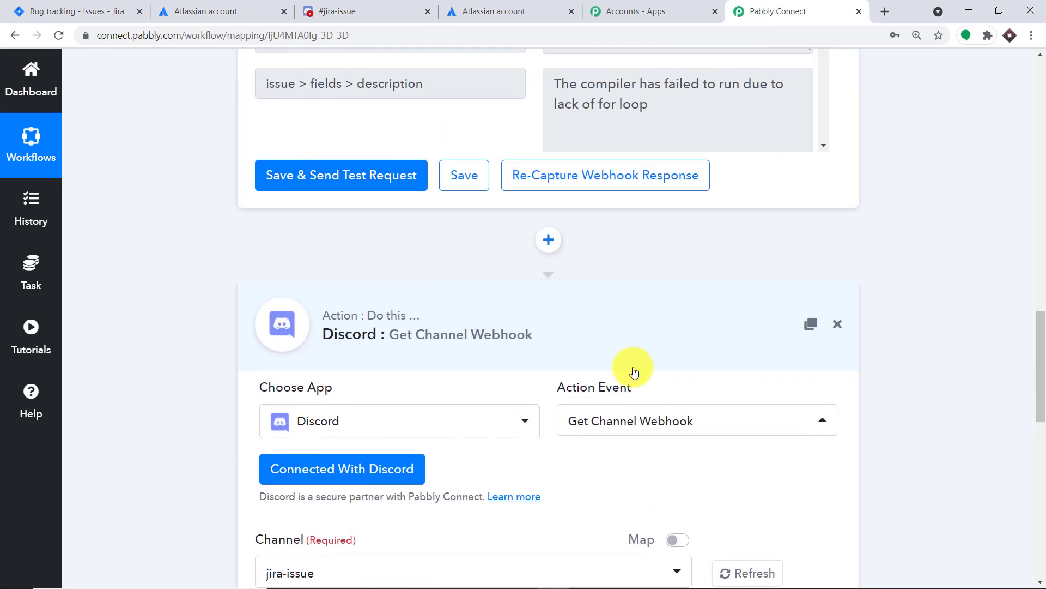
pyautogui.scroll(3, 1041, 256)
pyautogui.scroll(10, 1033, 163)
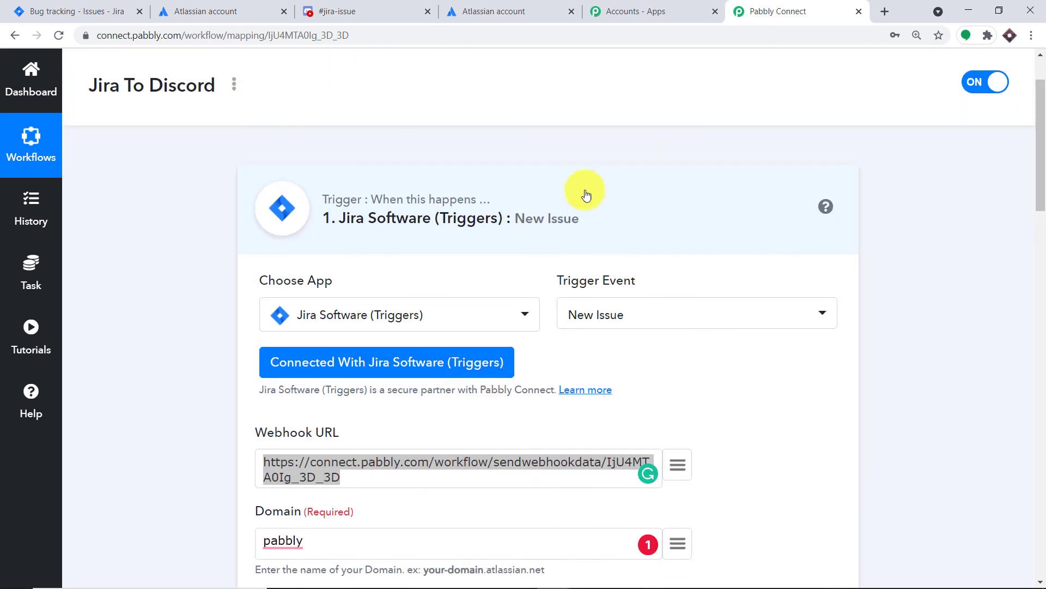
pyautogui.click(519, 213)
pyautogui.moveTo(1037, 158); pyautogui.dragTo(1044, 218)
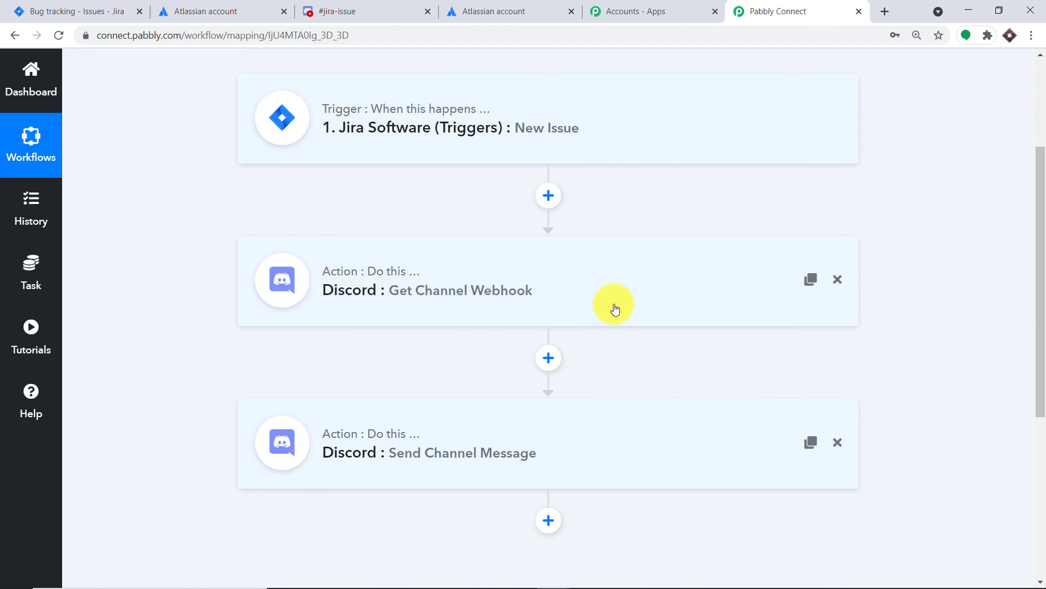
pyautogui.scroll(-1, 765, 273)
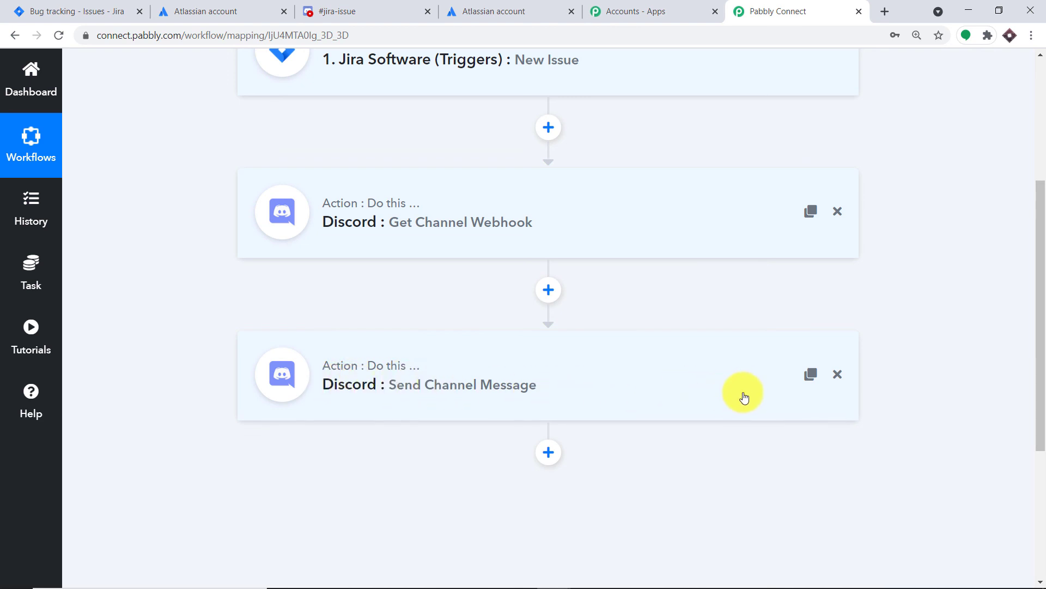
pyautogui.scroll(2, 577, 385)
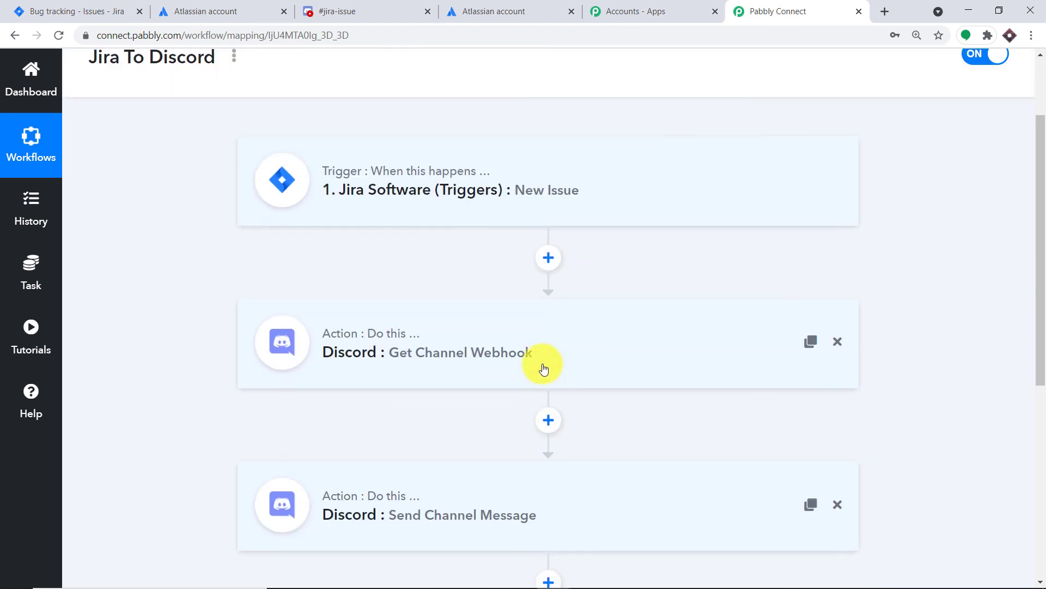